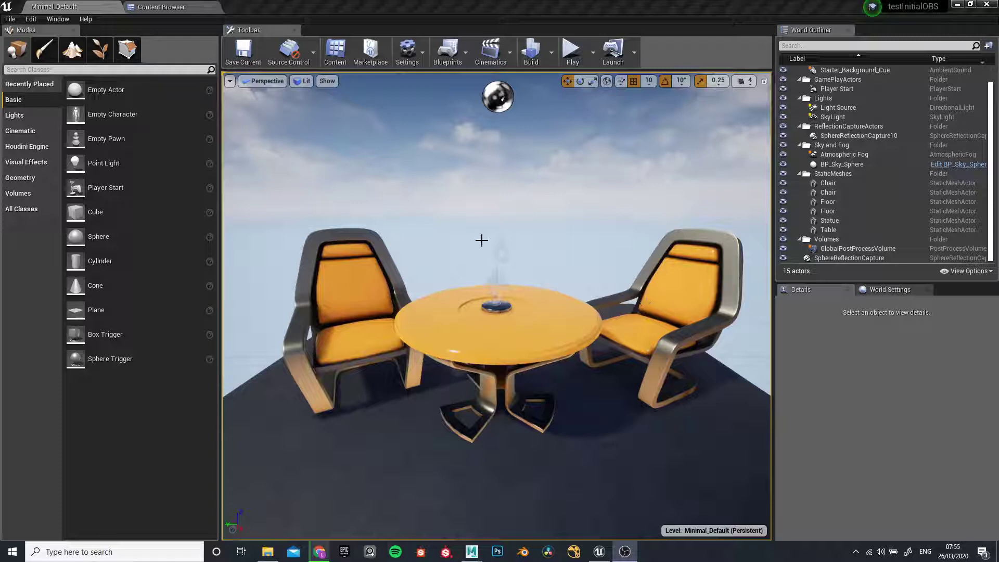
- Examine the table and chairs in the Minimal_Default level from several angles and distances
alt+drag(470, 266, 218, 299)
alt+right_drag(477, 250, 322, 260)
alt+drag(449, 255, 208, 229)
alt+drag(465, 334, 568, 325)
scroll(465, 334, up, 10)
scroll(464, 336, up, 5)
scroll(465, 337, down, 6)
alt+drag(467, 349, 490, 347)
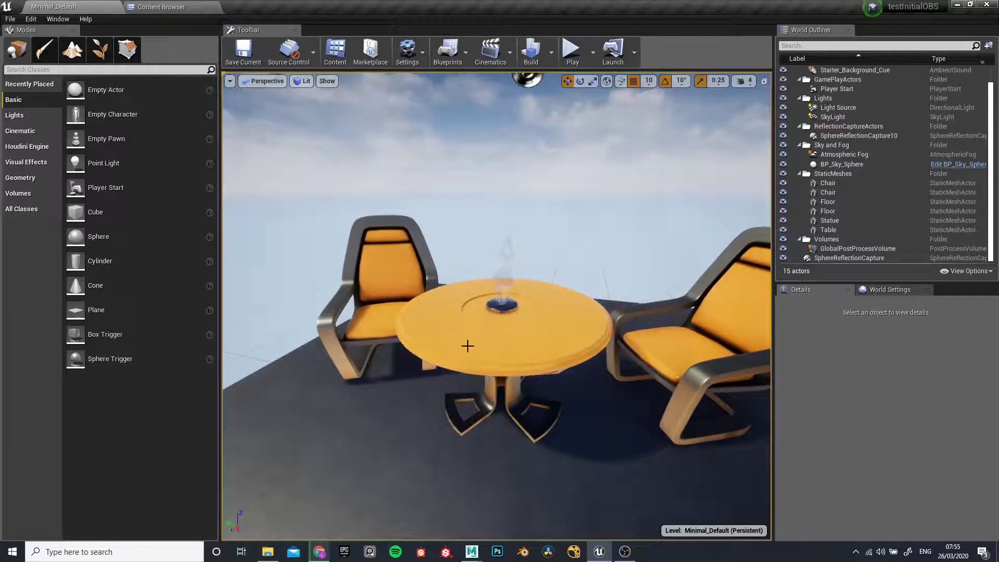
- Inspect the settings of the BP_Sky_Sphere and the SkyLight actor in the level
click(471, 119)
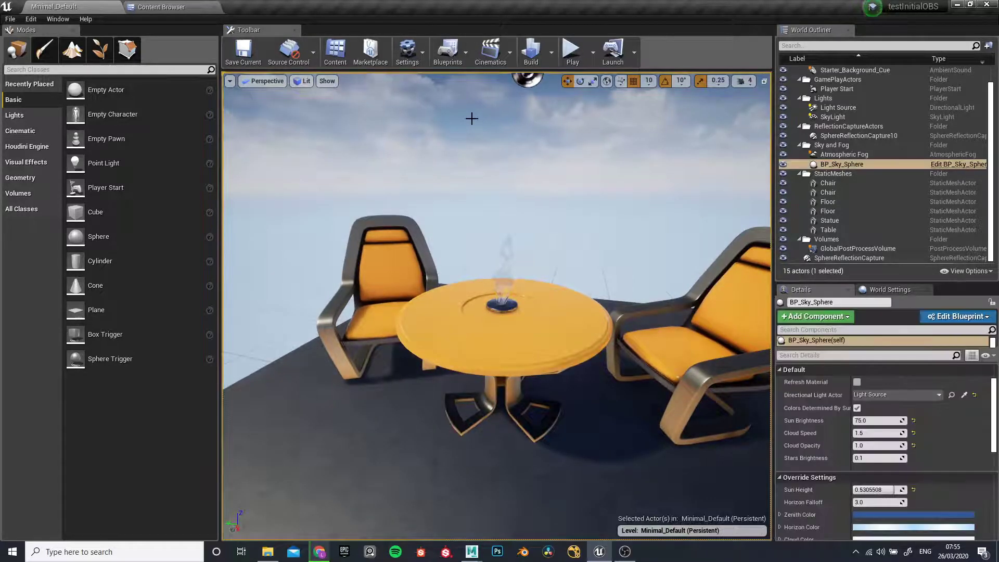
click(836, 165)
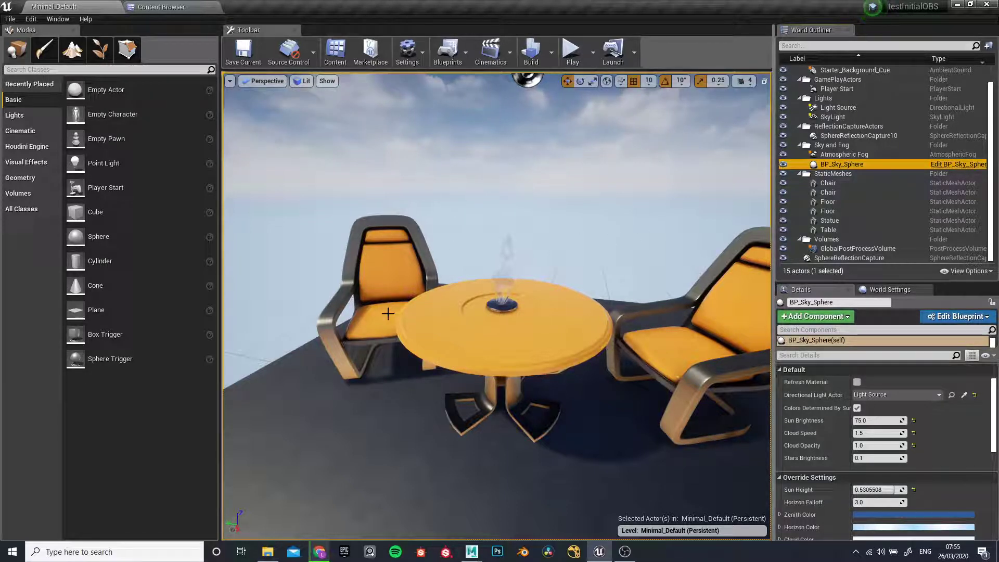
scroll(484, 285, down, 6)
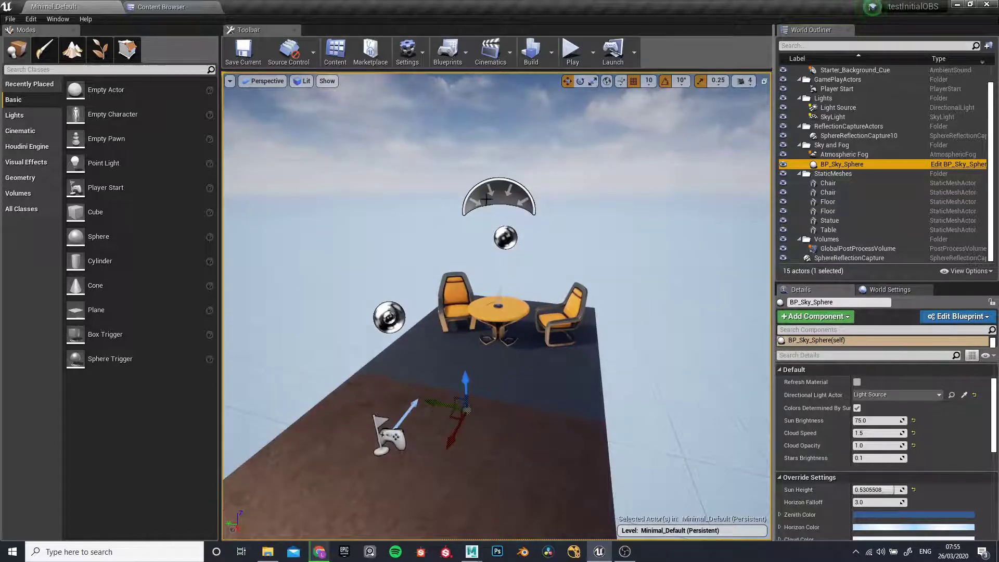
click(489, 200)
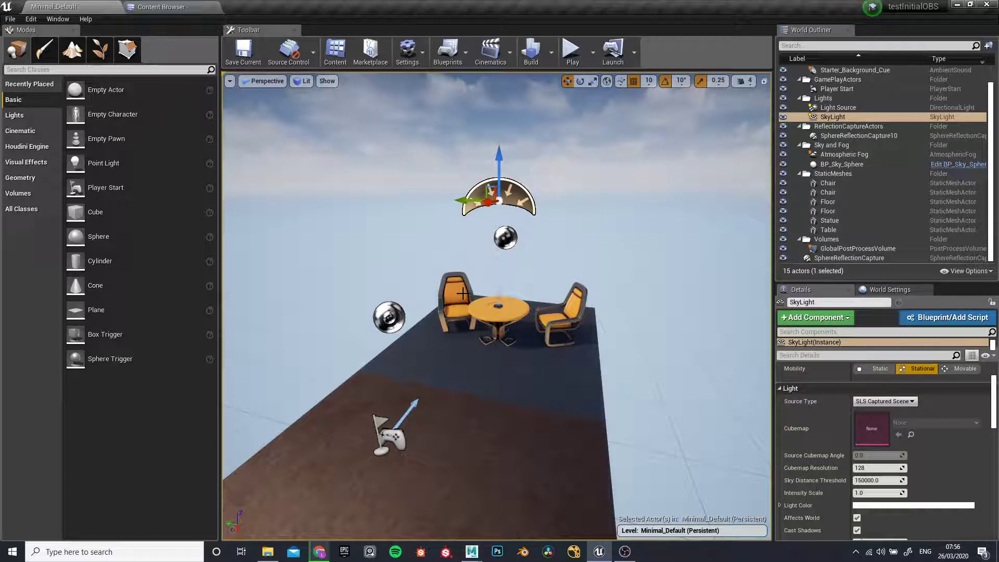
click(694, 183)
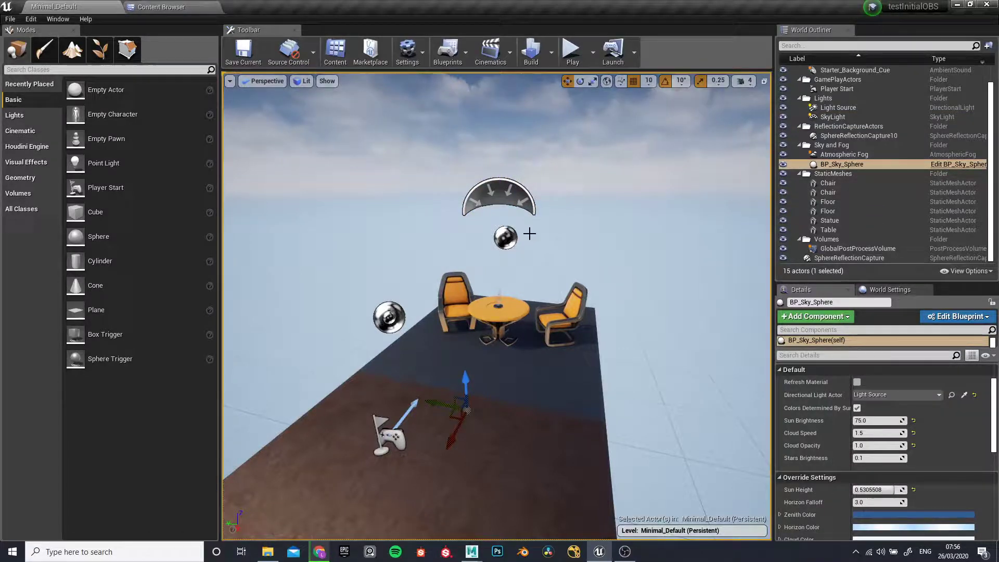
- Rotate the Light Source directional light to change the sun's direction over the scene
alt+drag(456, 285, 89, 283)
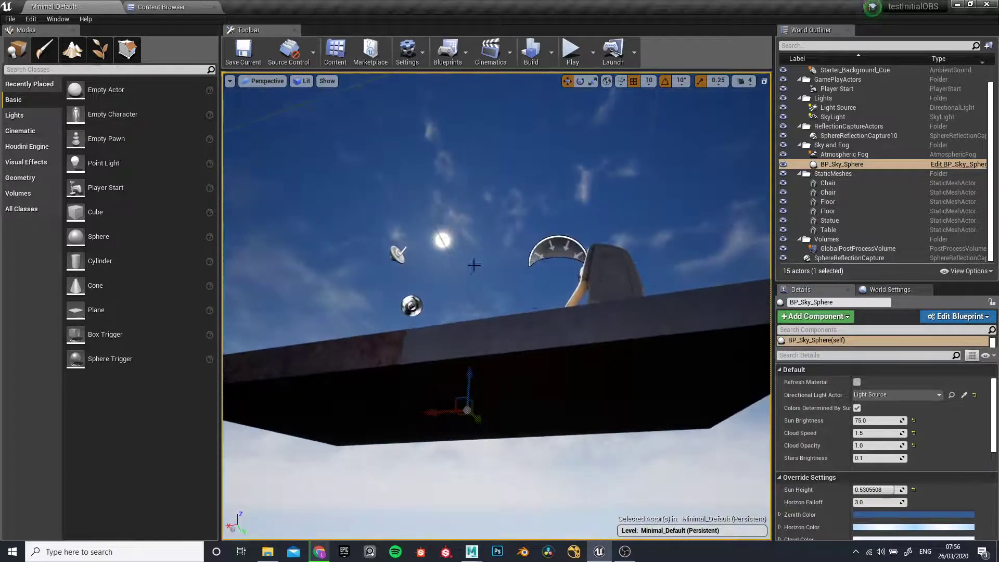
alt+drag(428, 254, 295, 295)
click(351, 297)
key(e)
alt+drag(444, 264, 380, 242)
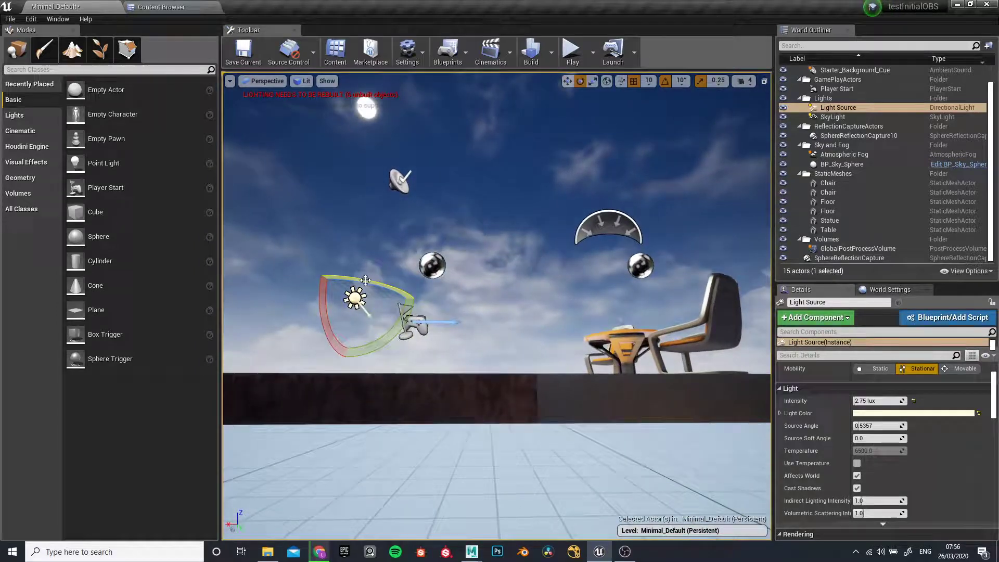
drag(324, 276, 356, 300)
alt+drag(569, 232, 641, 286)
alt+drag(401, 240, 393, 197)
alt+middle_drag(393, 197, 359, 161)
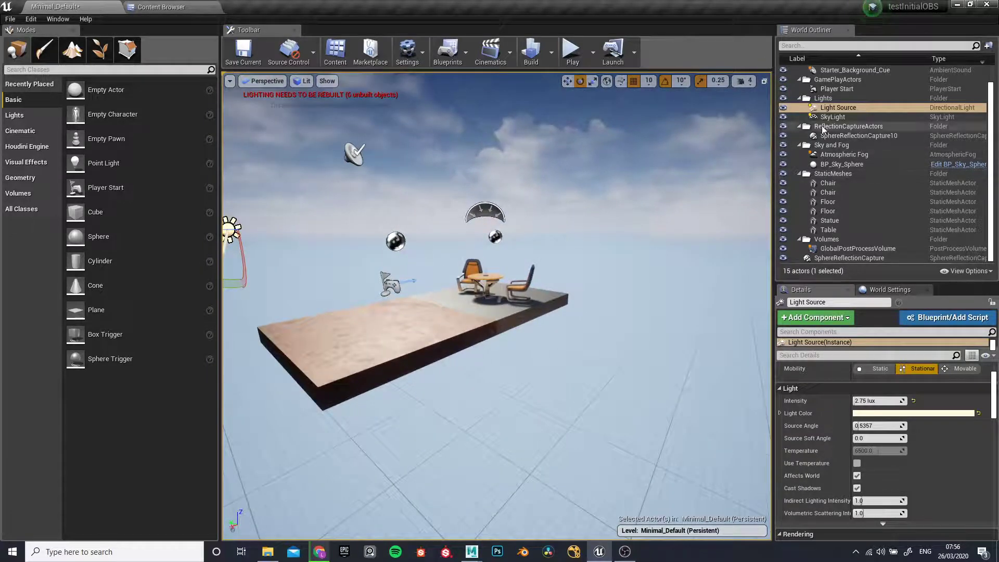
- Inspect the settings of the Atmospheric Fog, the sphere reflection capture above the table and the sky sphere
click(824, 129)
alt+drag(527, 262, 565, 234)
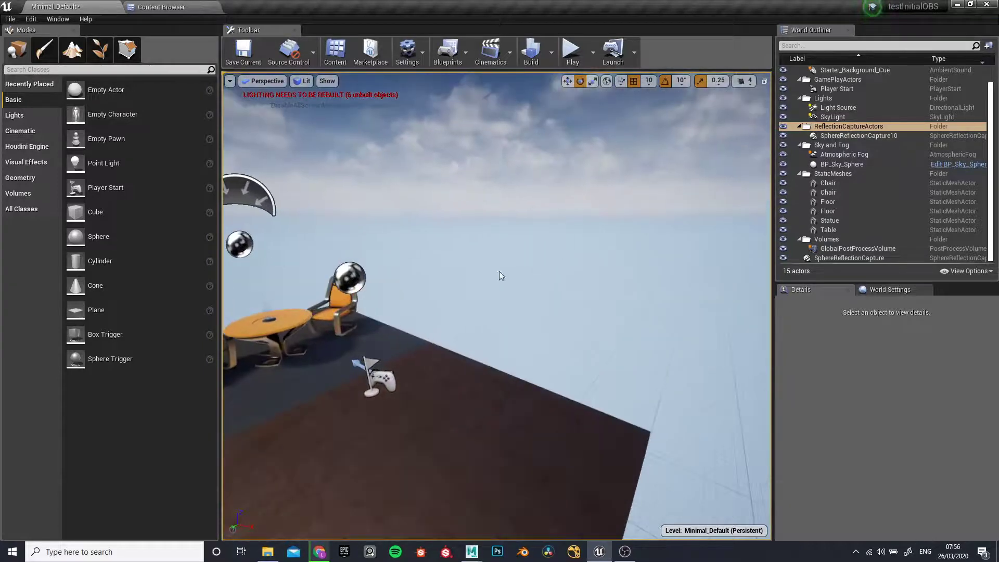
click(833, 155)
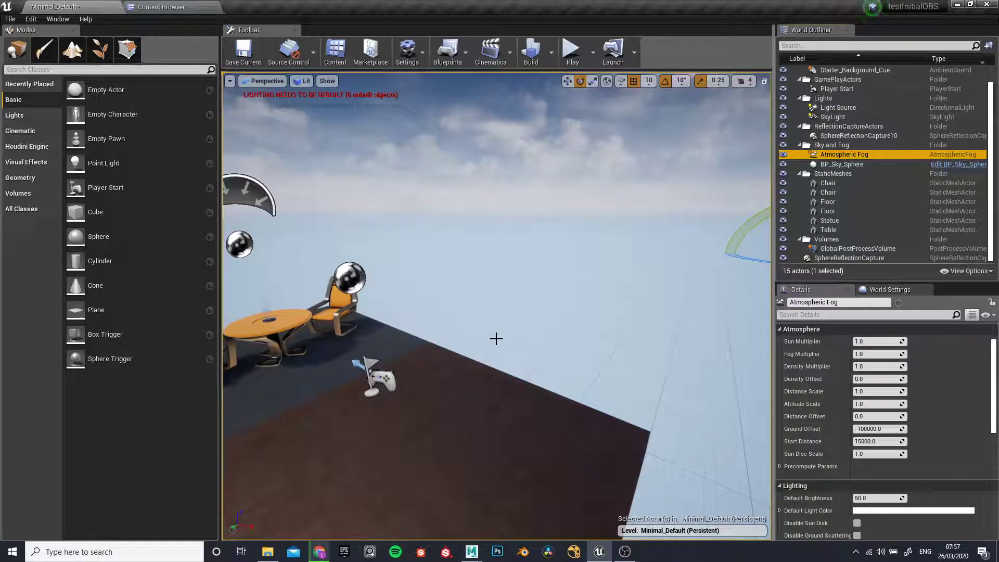
middle_drag(483, 351, 229, 362)
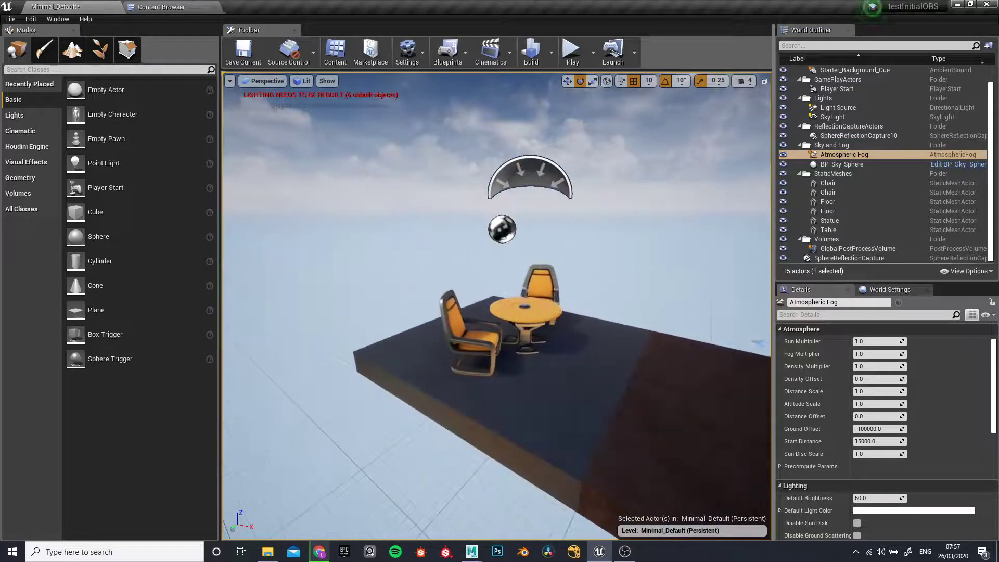
scroll(377, 239, up, 4)
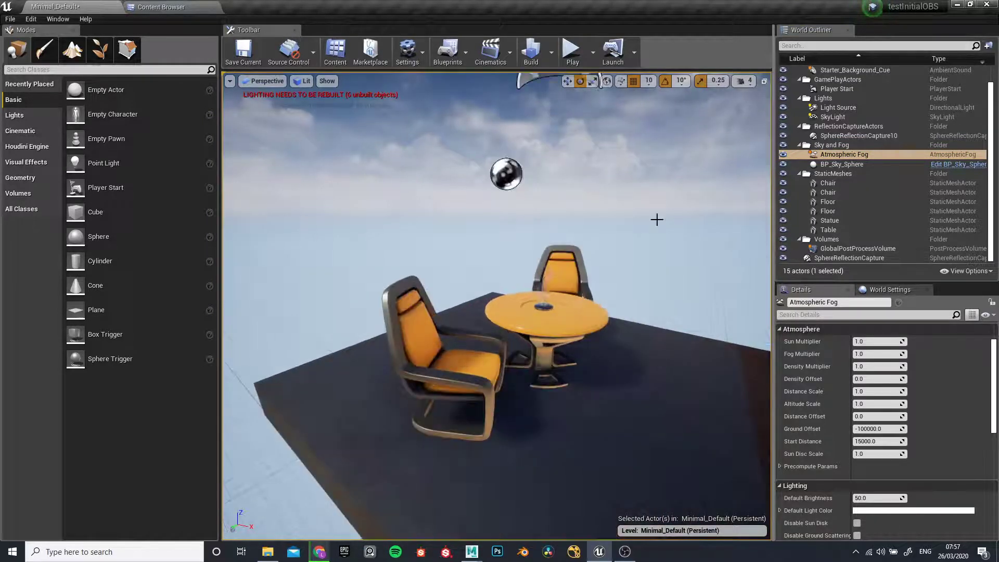
click(506, 171)
scroll(499, 258, down, 3)
scroll(513, 268, up, 4)
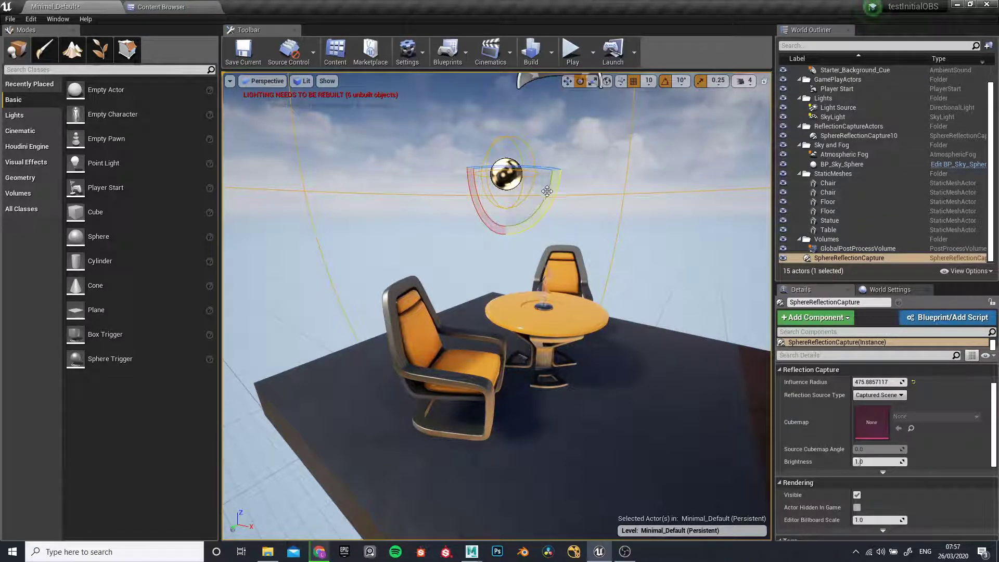
click(479, 170)
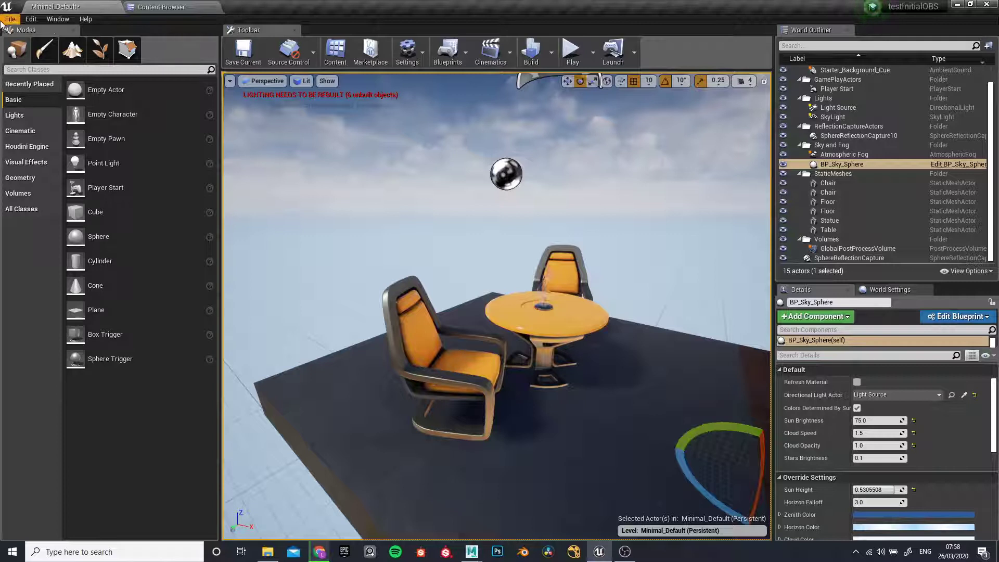
- Create a new Empty Level without saving the changes to Minimal_Default
click(2, 23)
click(71, 36)
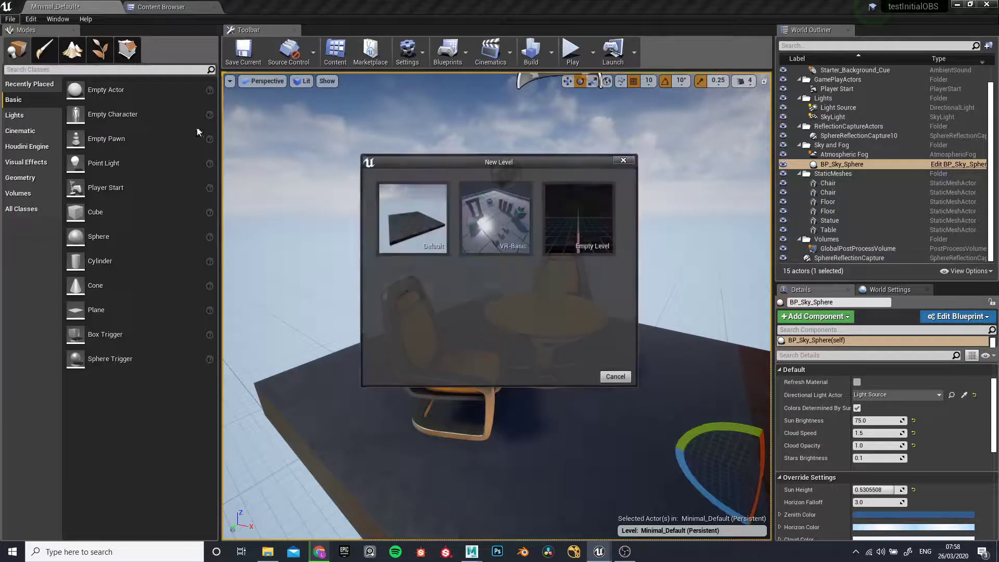
click(572, 212)
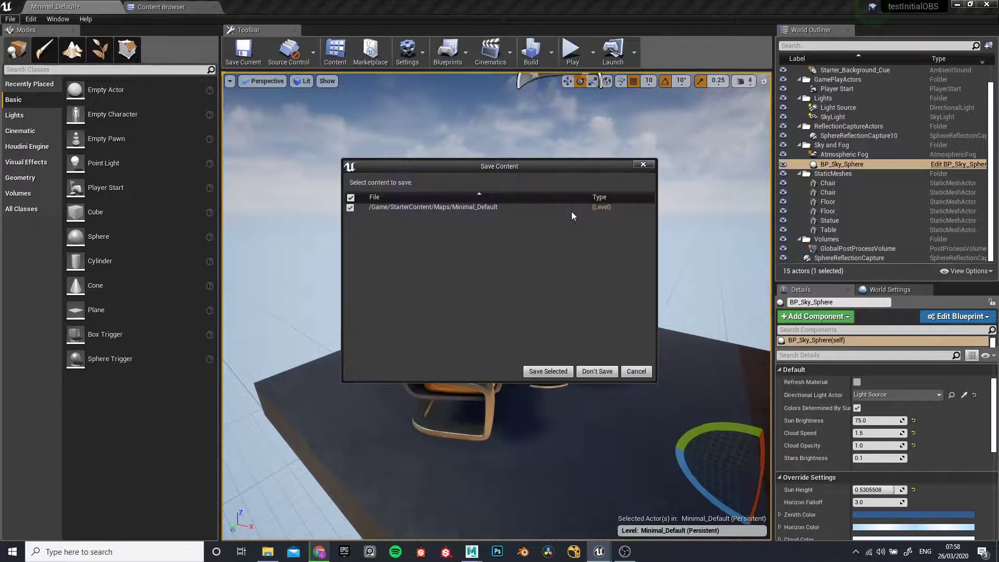
click(597, 372)
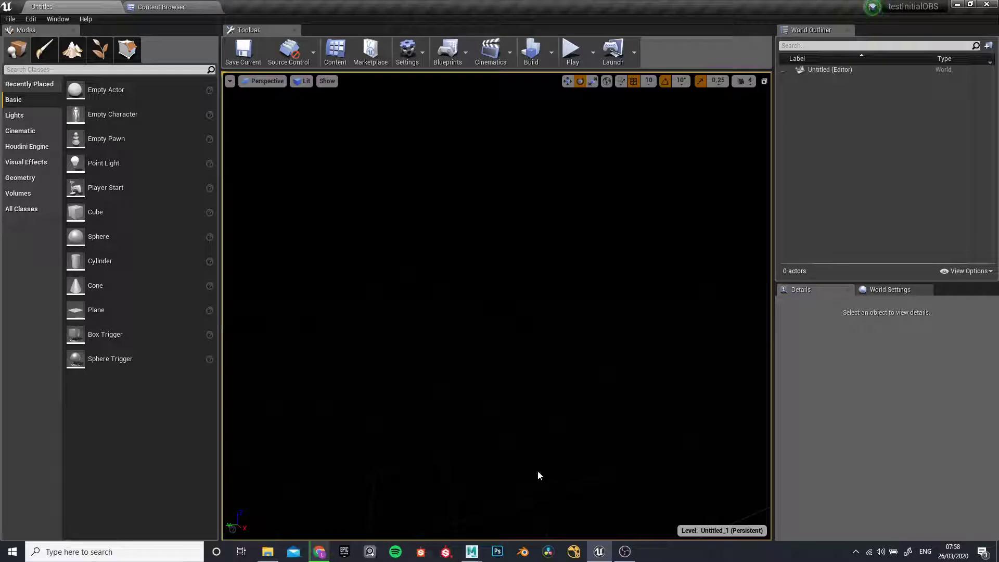
- Switch to Autodesk Maya and create a polygon cube at the grid's centre
mouse_move(472, 552)
click(601, 505)
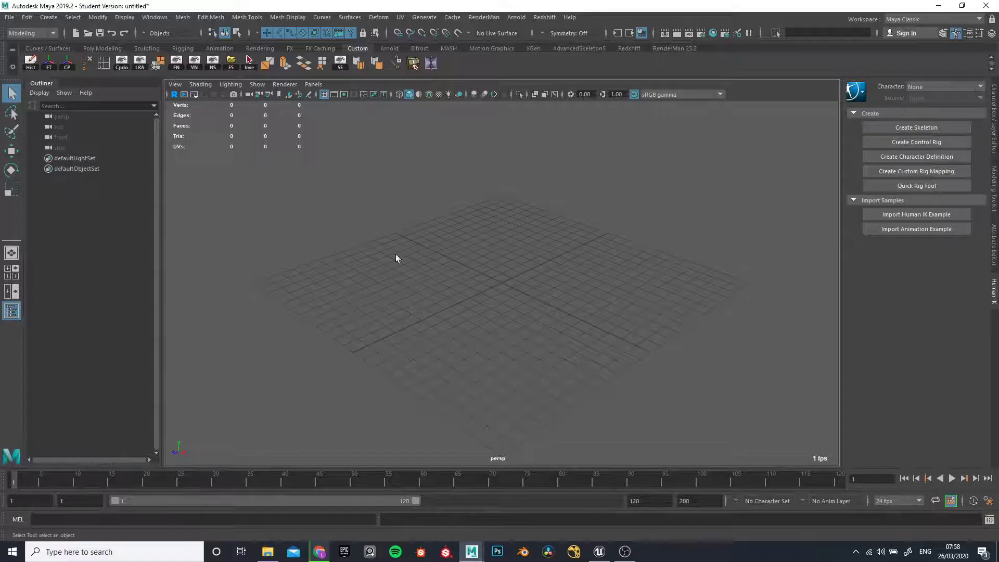
click(99, 48)
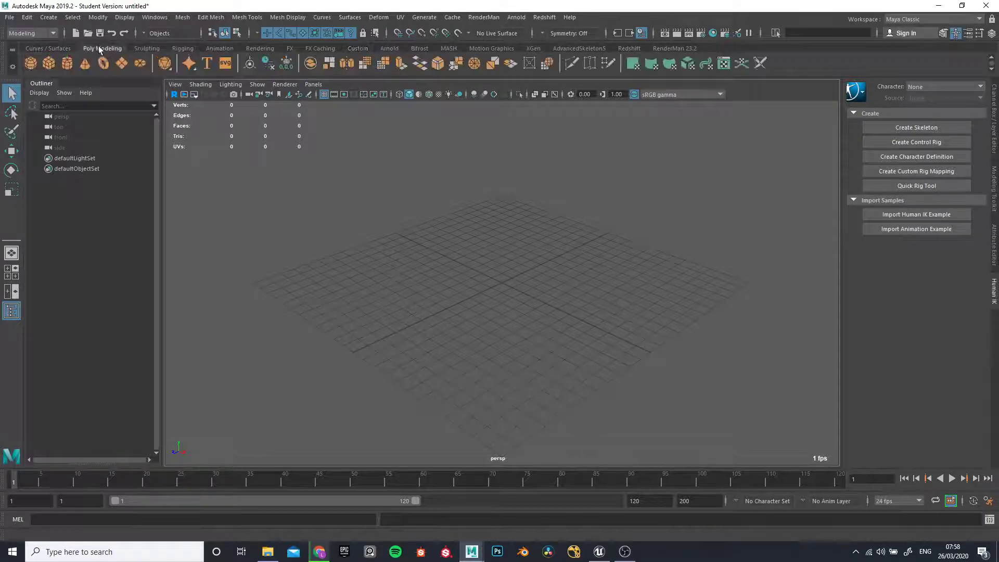
click(47, 64)
scroll(509, 277, up, 5)
key(w)
key(e)
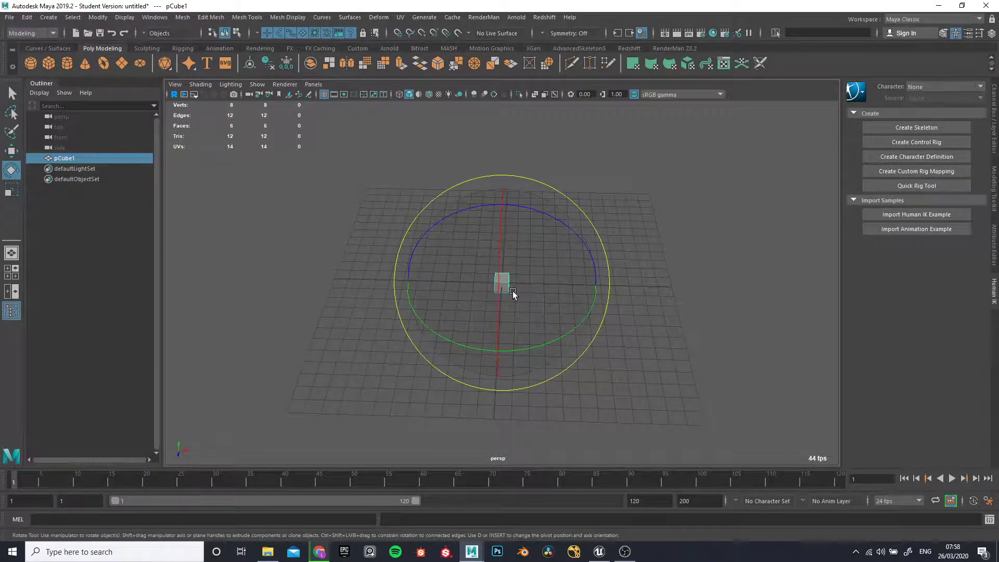
key(r)
- Display the cube's channels and expand its polyCube1 inputs to expose the dimension attributes
click(987, 119)
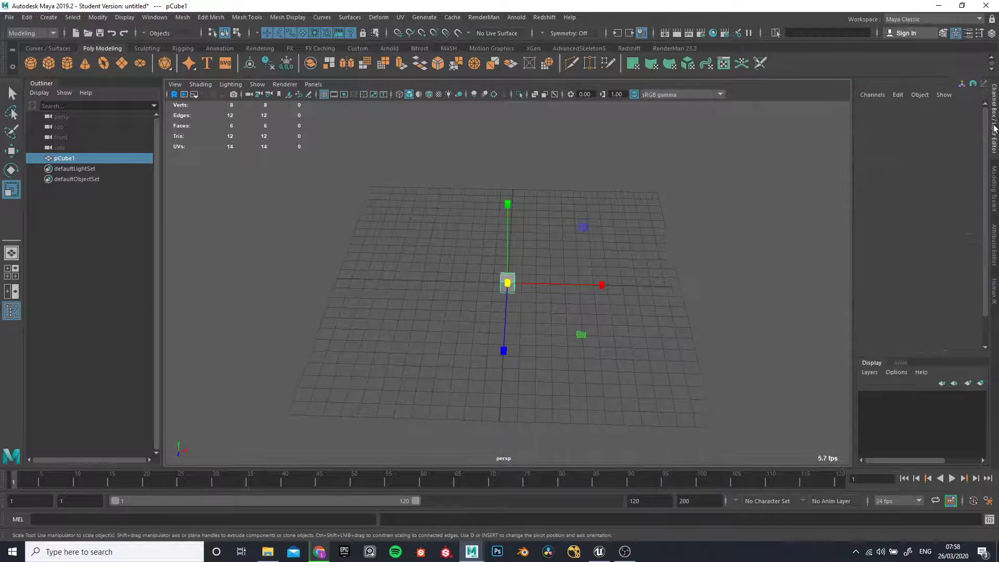
alt+drag(674, 258, 616, 249)
scroll(895, 293, down, 2)
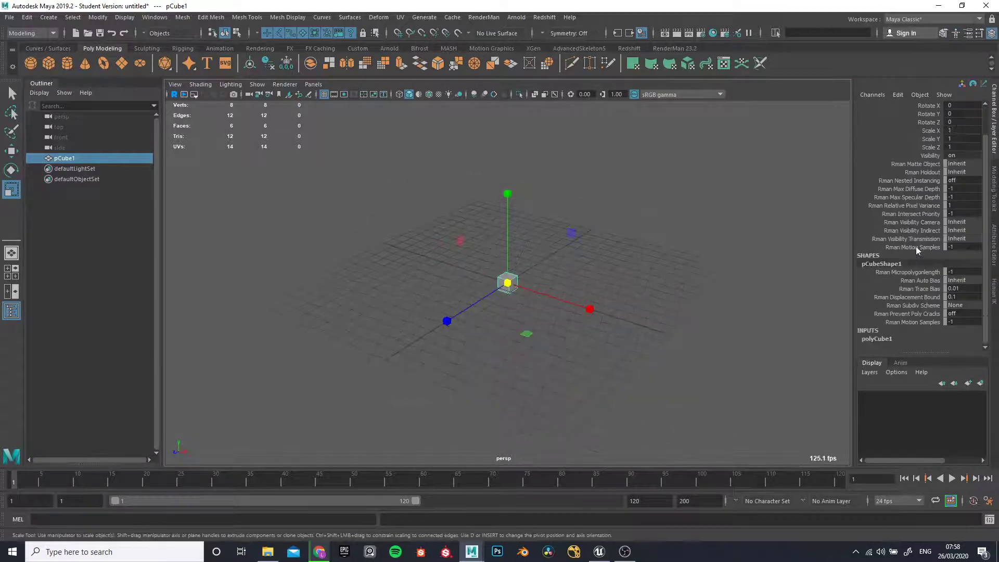
click(879, 342)
scroll(896, 341, down, 3)
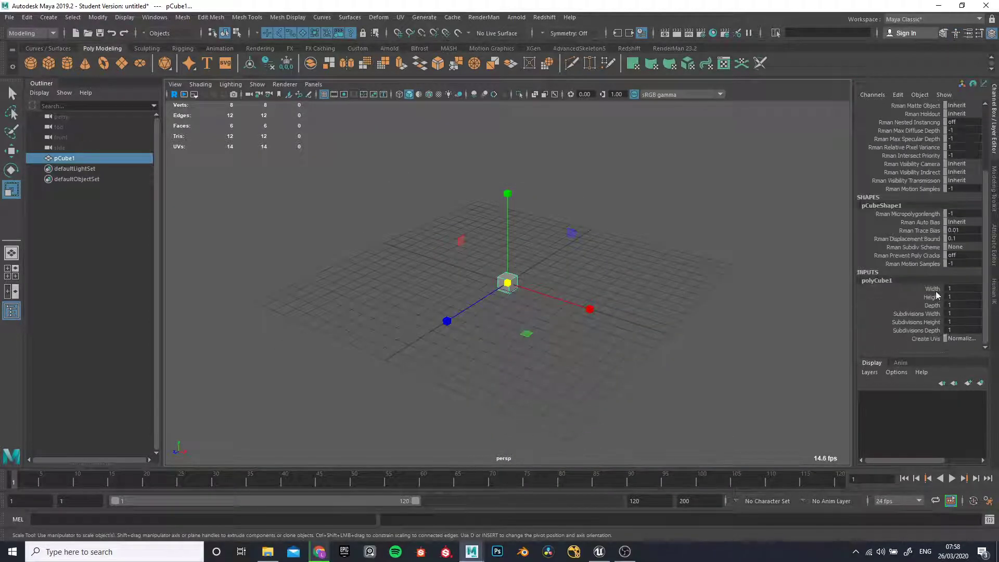
- Set the cube's width to 500
click(962, 289)
alt+drag(462, 297, 535, 333)
double_click(970, 290)
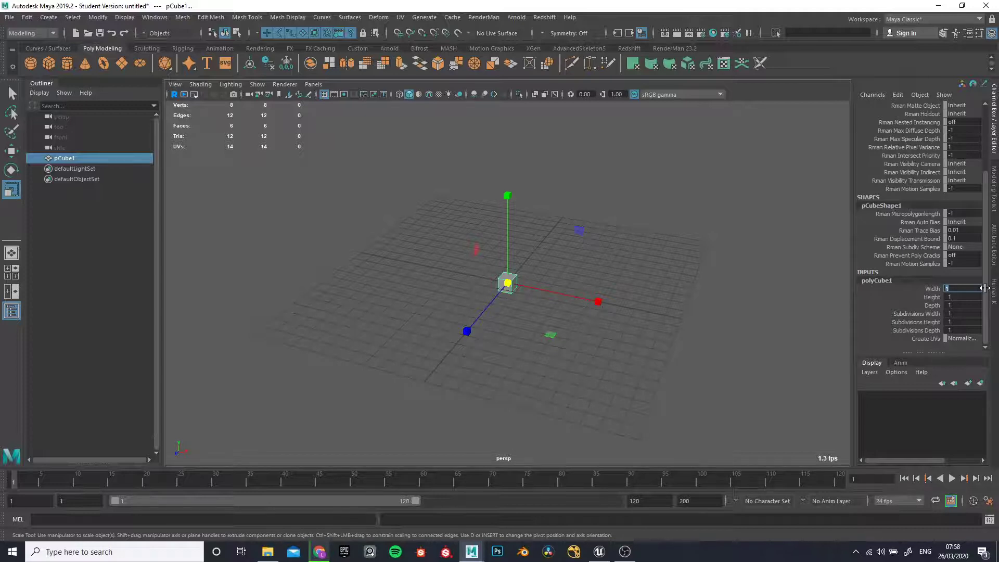
key(Return)
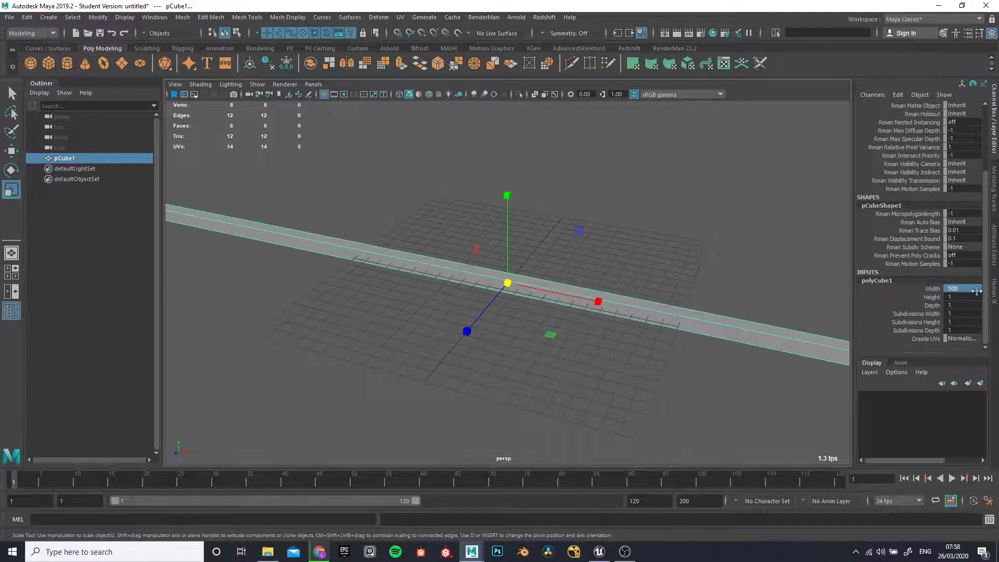
- Set the cube's width to 5000
scroll(508, 312, down, 4)
alt+drag(509, 313, 685, 351)
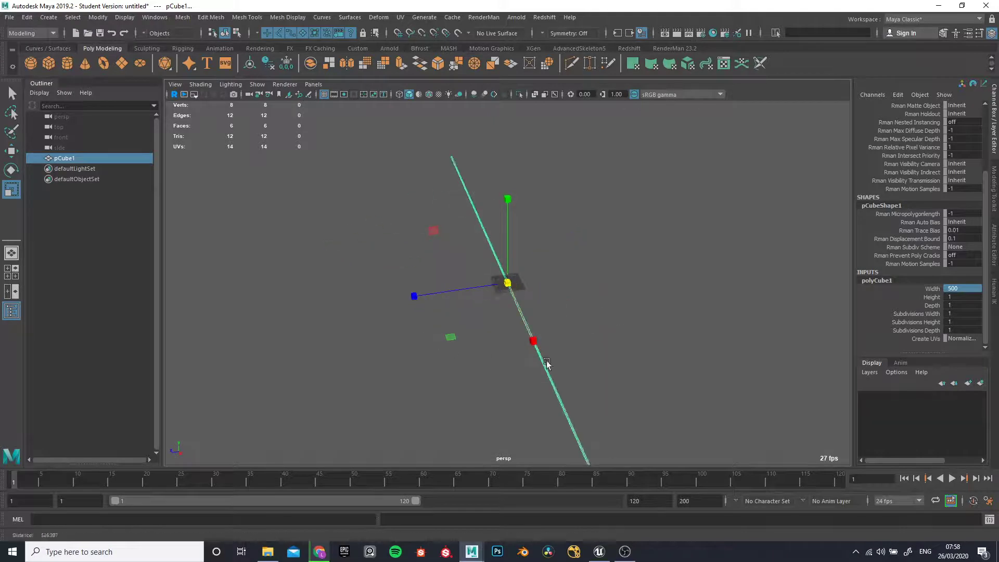
double_click(962, 288)
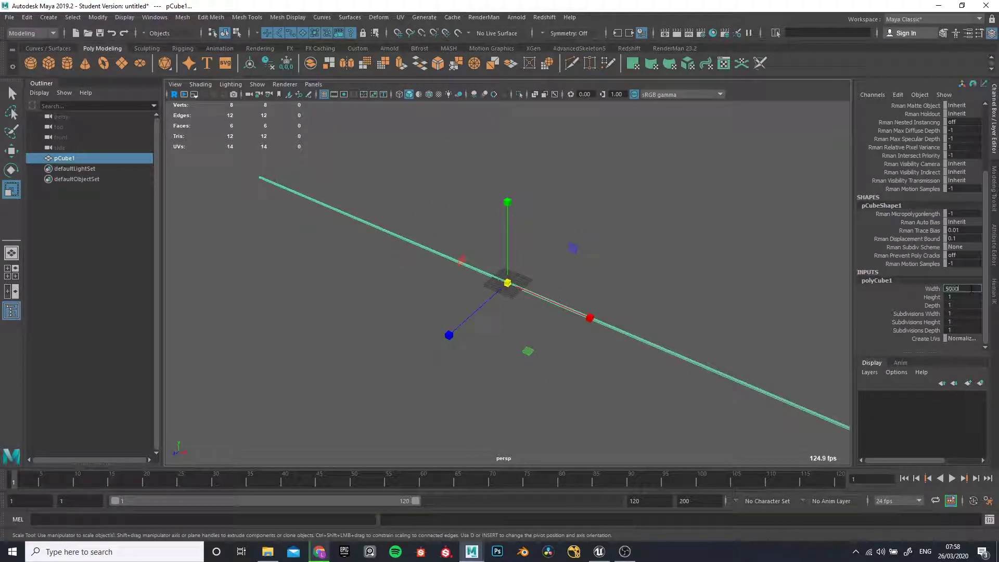
text(5000)
key(Return)
alt+drag(573, 257, 520, 243)
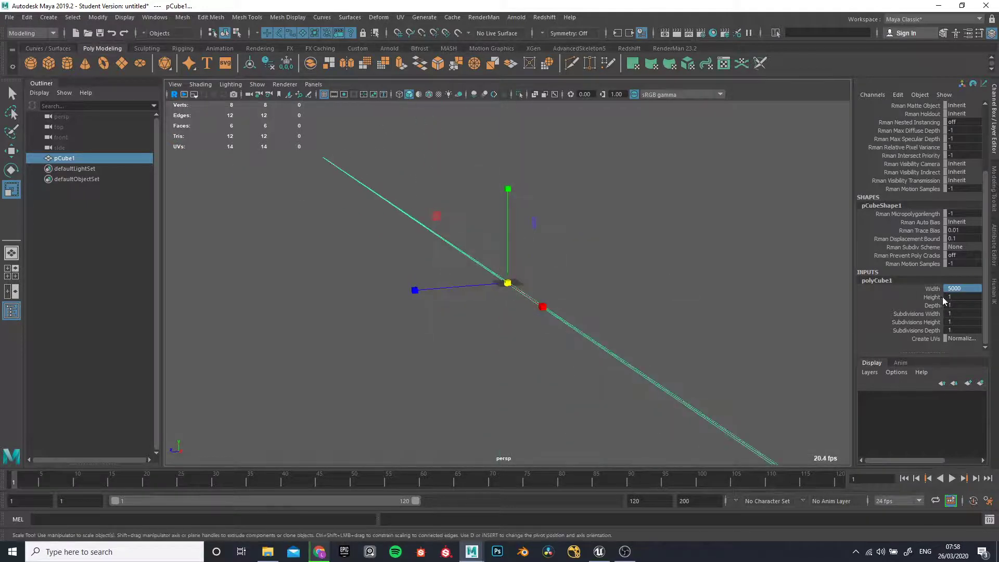
- Set the cube's height to 3000
click(959, 297)
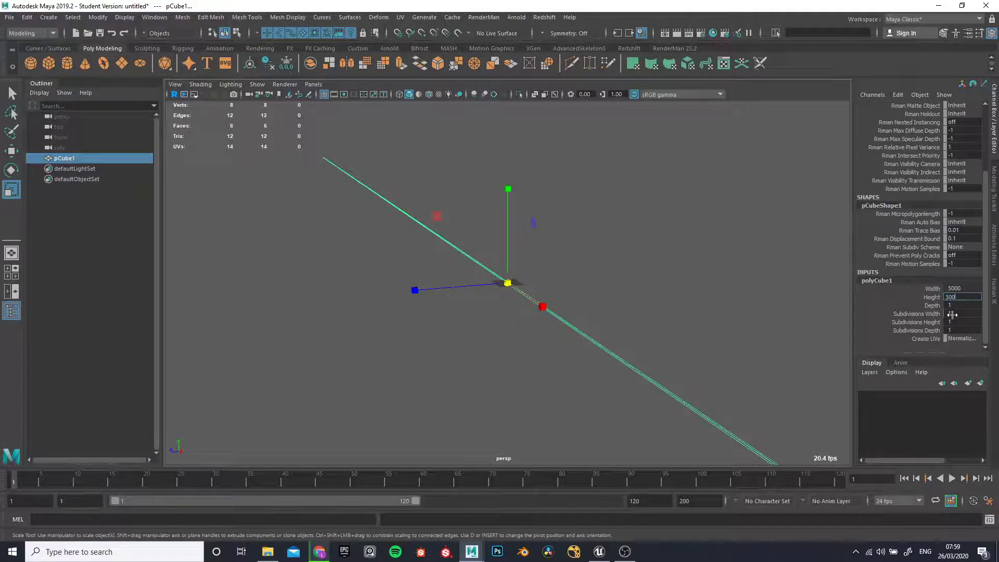
text(30000)
key(BackSpace)
key(Return)
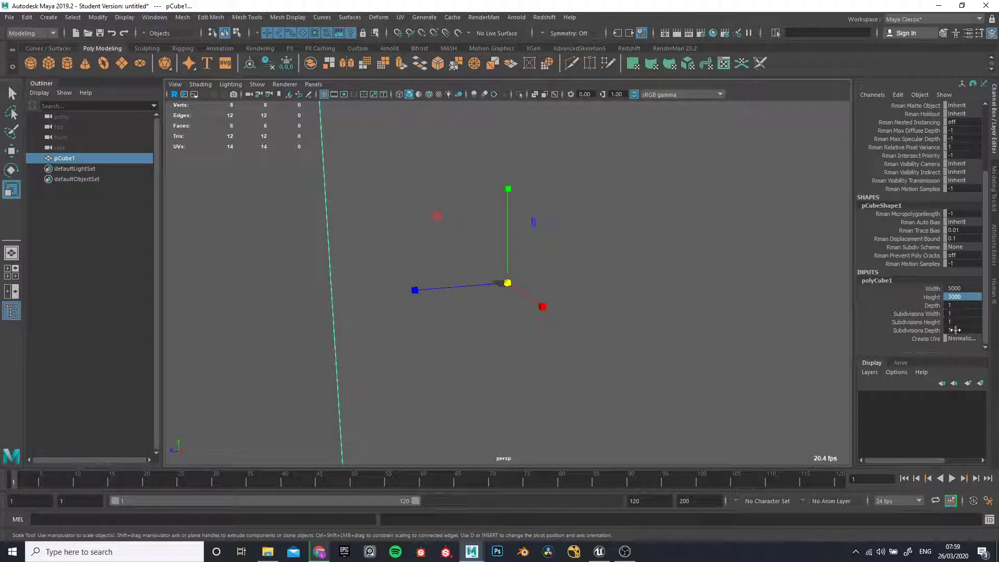
- Set the cube's depth to 5000 and activate the Move tool on it
key(Tab)
text(50)
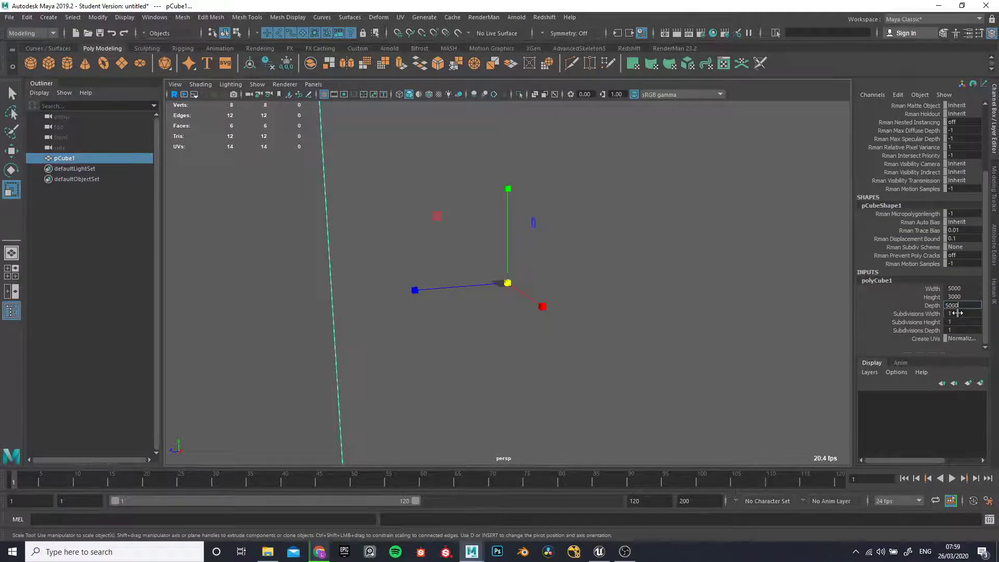
text(00)
key(Return)
scroll(539, 359, down, 8)
alt+drag(496, 315, 588, 317)
scroll(521, 296, up, 6)
key(w)
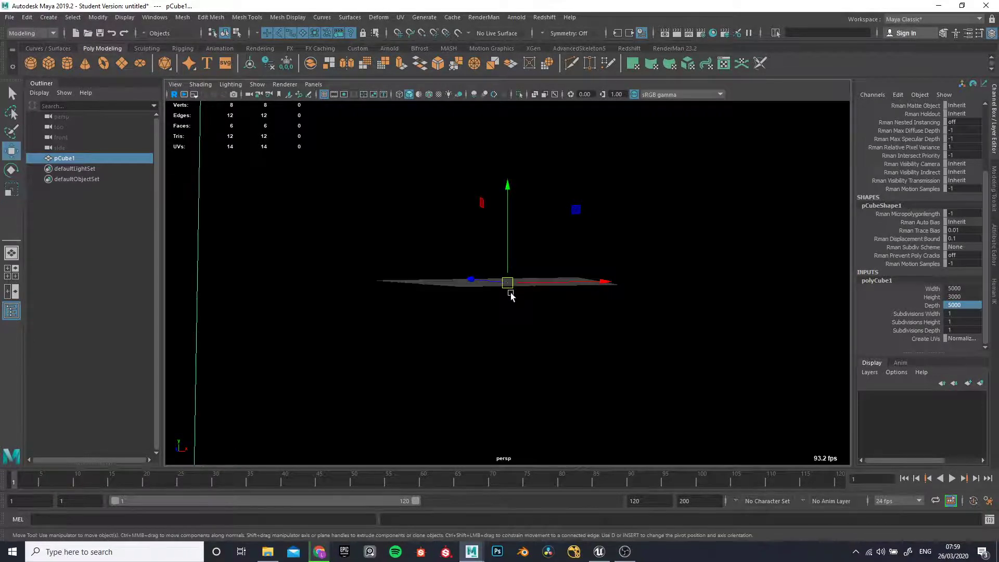
alt+drag(487, 303, 505, 317)
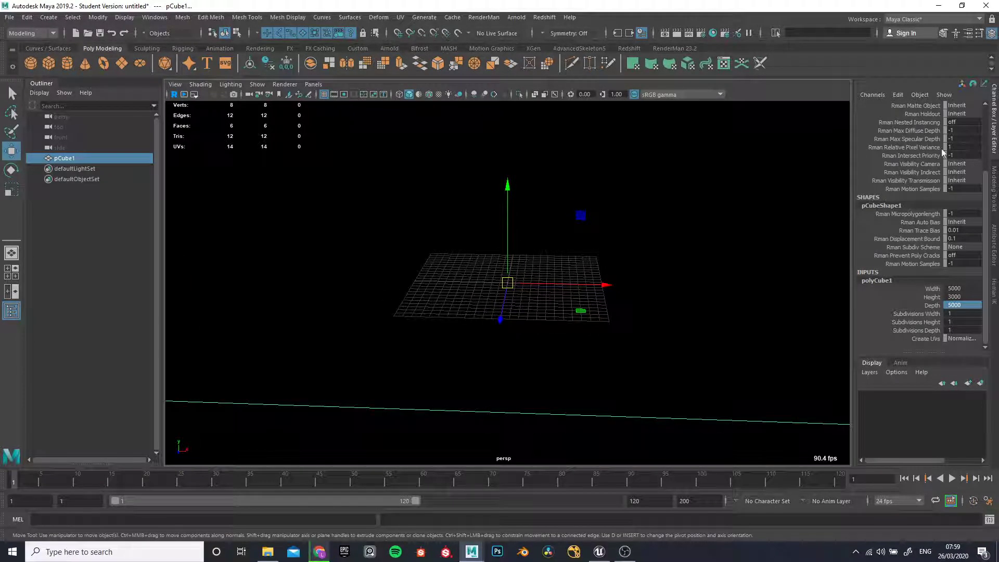
scroll(930, 181, up, 4)
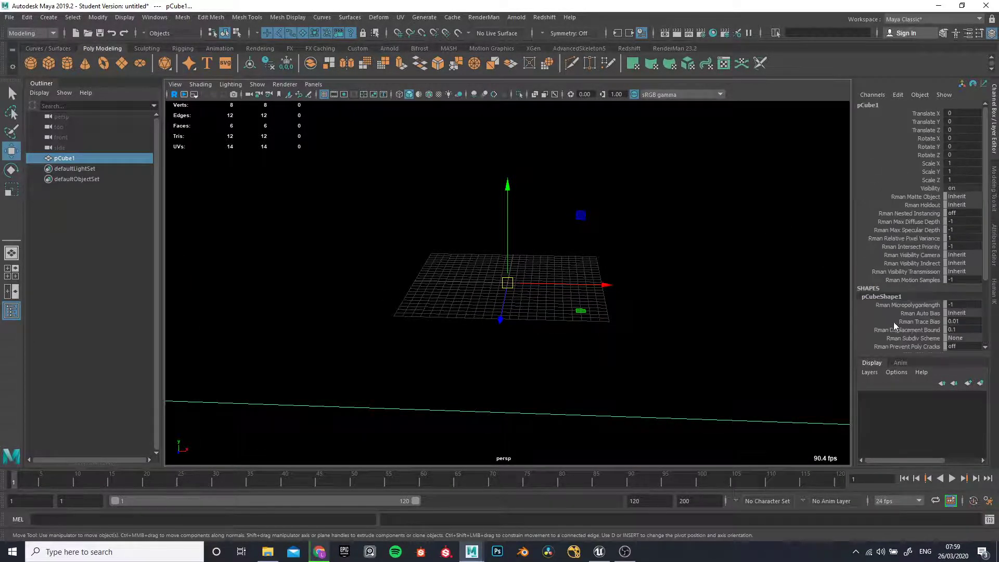
- Raise the cube by setting its Translate Y to 1500
scroll(916, 322, down, 4)
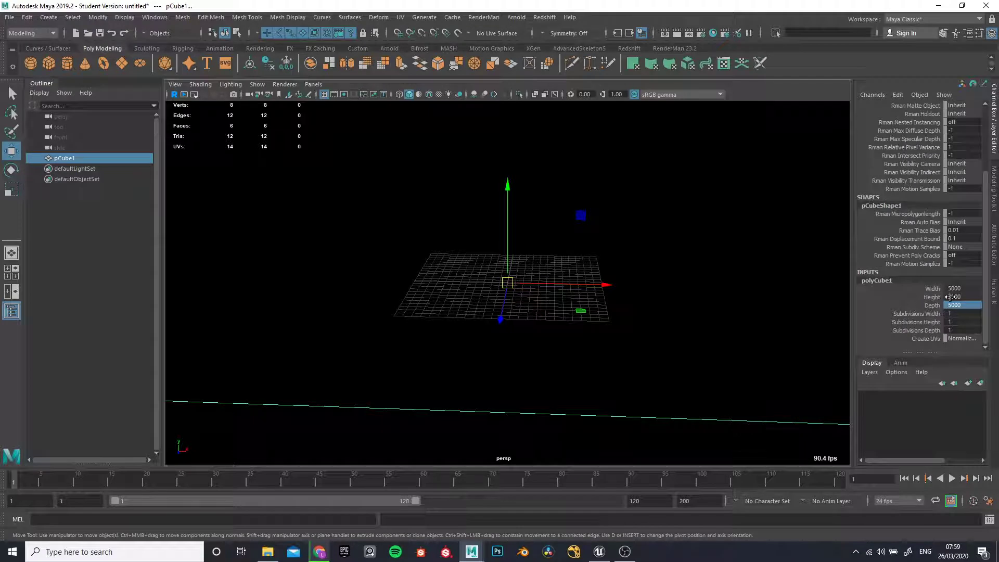
scroll(940, 130, up, 4)
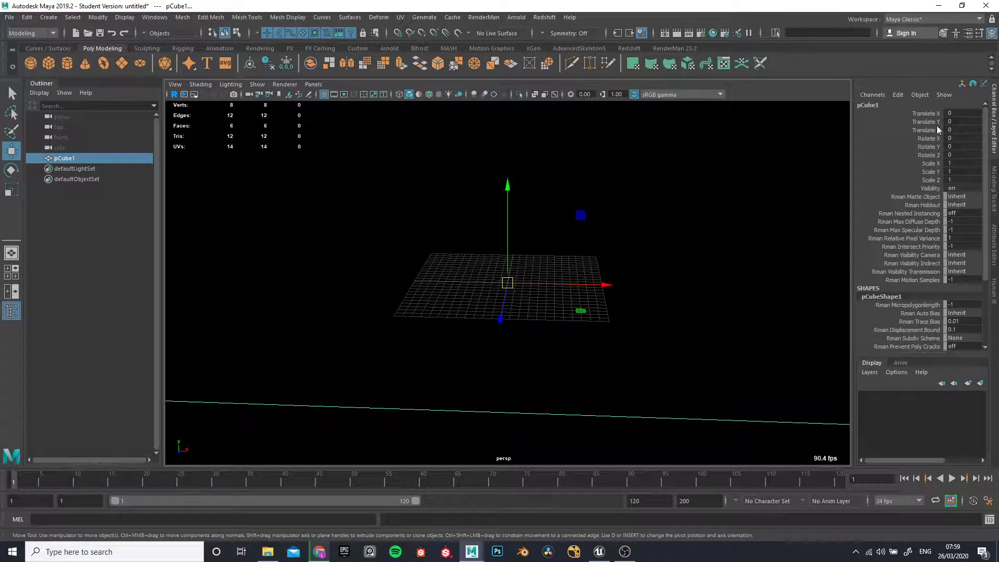
double_click(962, 122)
text(1500)
key(Return)
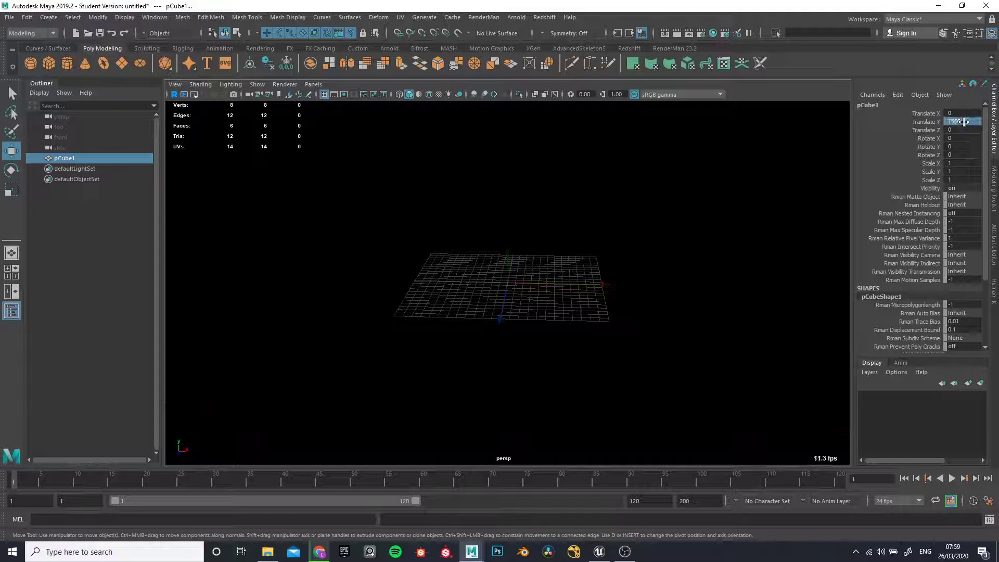
alt+drag(302, 182, 514, 288)
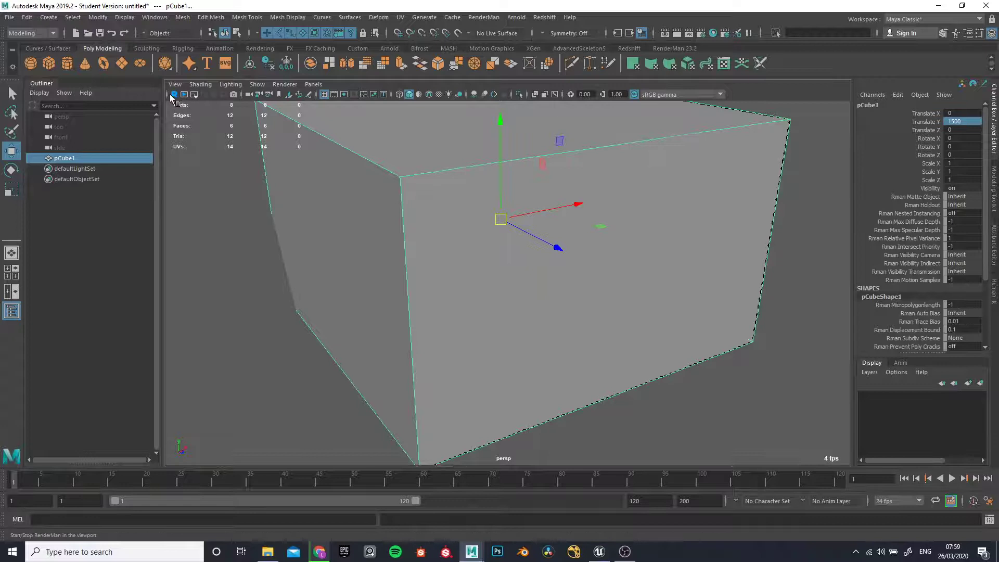
- Set the persp camera's far clip plane to 100000 and its near clip plane to 1
click(68, 117)
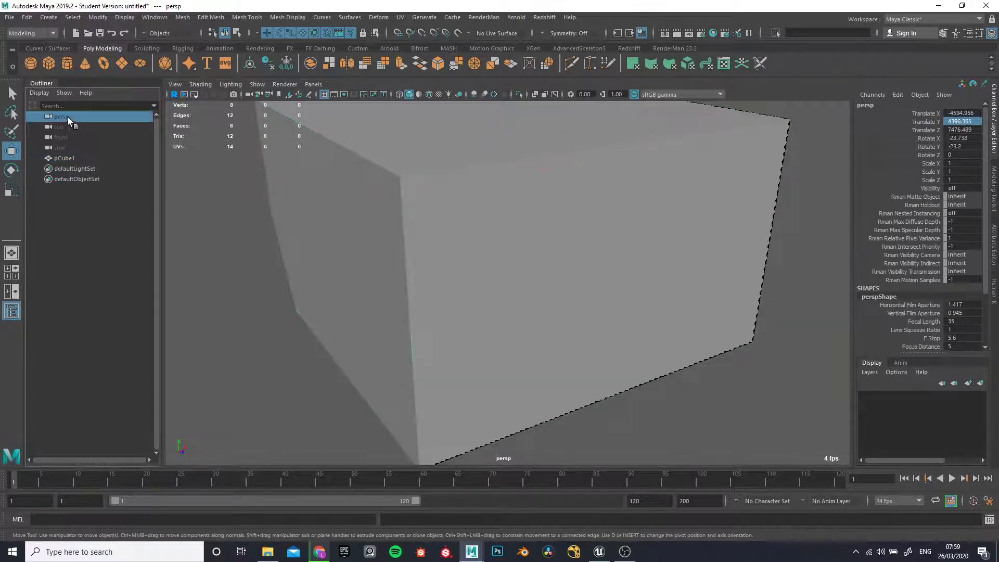
click(994, 254)
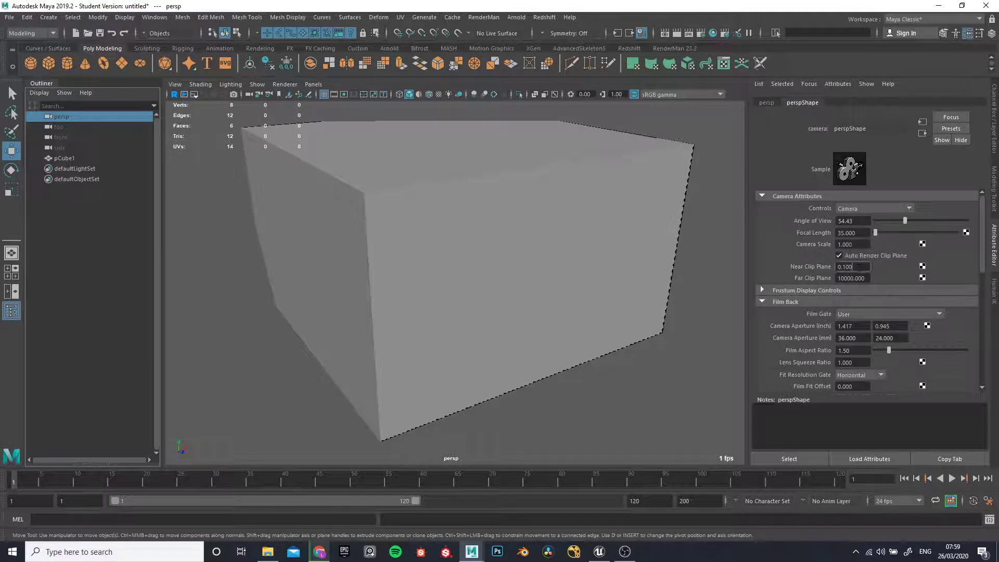
click(852, 278)
text(0)
key(Return)
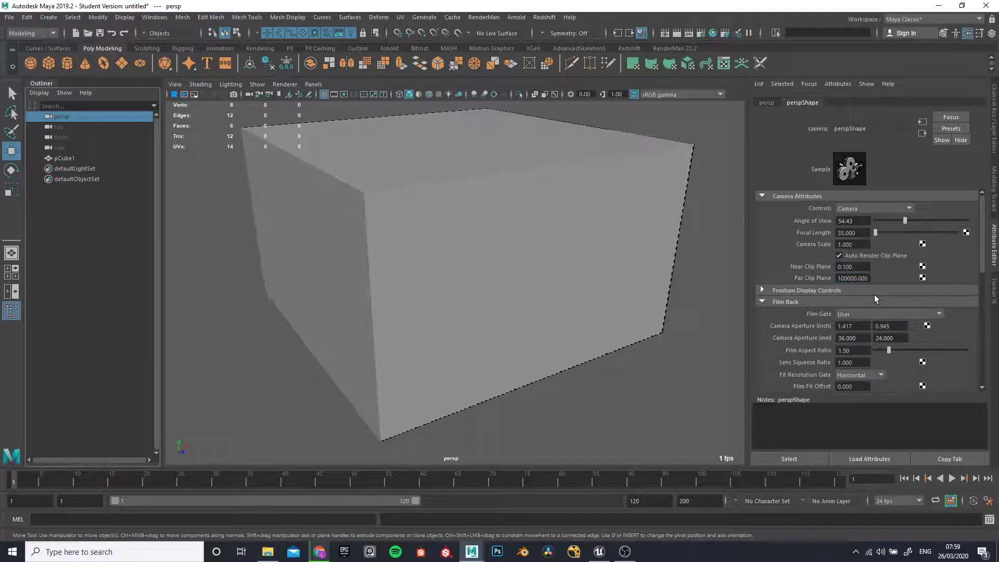
drag(855, 269, 798, 269)
text(1)
key(Return)
- Delete the cube's top and front faces to leave an open room with a floor and three walls
alt+drag(517, 295, 419, 263)
mouse_move(419, 263)
alt+right_down()
mouse_move(495, 285)
mouse_move(417, 253)
alt+right_up()
alt+drag(417, 254, 480, 241)
click(479, 241)
alt+right_drag(480, 241, 391, 219)
mouse_move(391, 219)
alt+mouse_down()
mouse_move(434, 214)
mouse_move(383, 227)
alt+mouse_up()
right_drag(386, 188, 460, 269)
click(394, 194)
key(Delete)
click(423, 292)
key(Delete)
- Reverse the normals of the open room mesh so its faces point inward
click(323, 17)
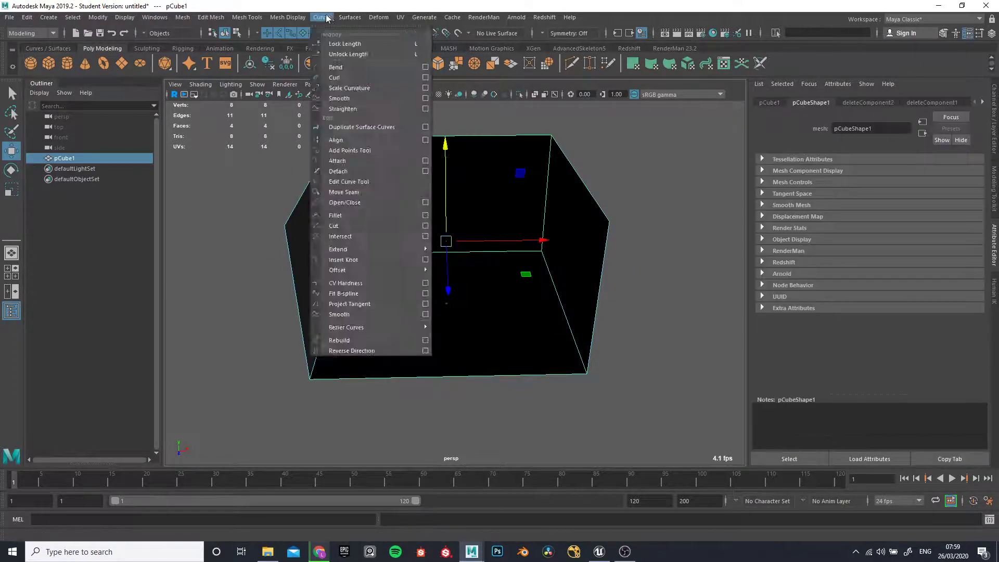
mouse_move(288, 17)
click(301, 65)
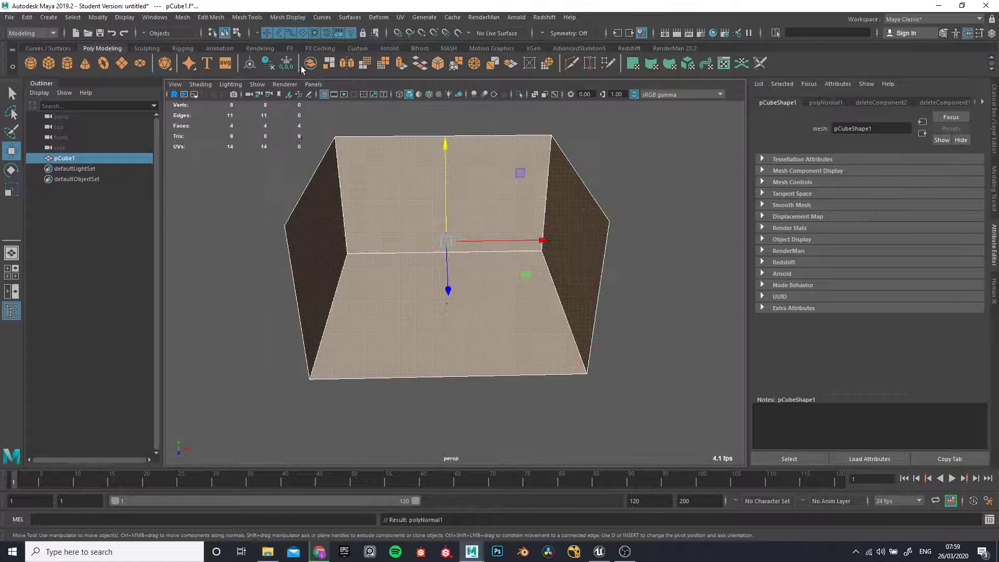
click(269, 215)
scroll(498, 232, up, 4)
mouse_move(497, 241)
alt+mouse_down()
mouse_move(500, 218)
mouse_move(501, 249)
alt+mouse_up()
click(508, 242)
scroll(508, 242, down, 3)
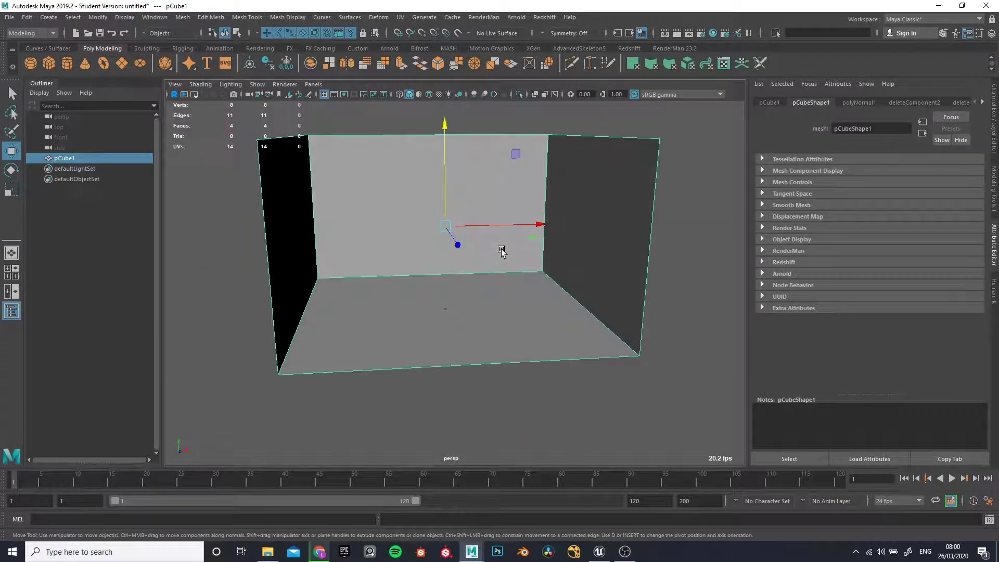
- Delete the room mesh's construction history and freeze its transformations
right_drag(501, 250, 514, 277)
click(524, 248)
right_drag(511, 217, 548, 201)
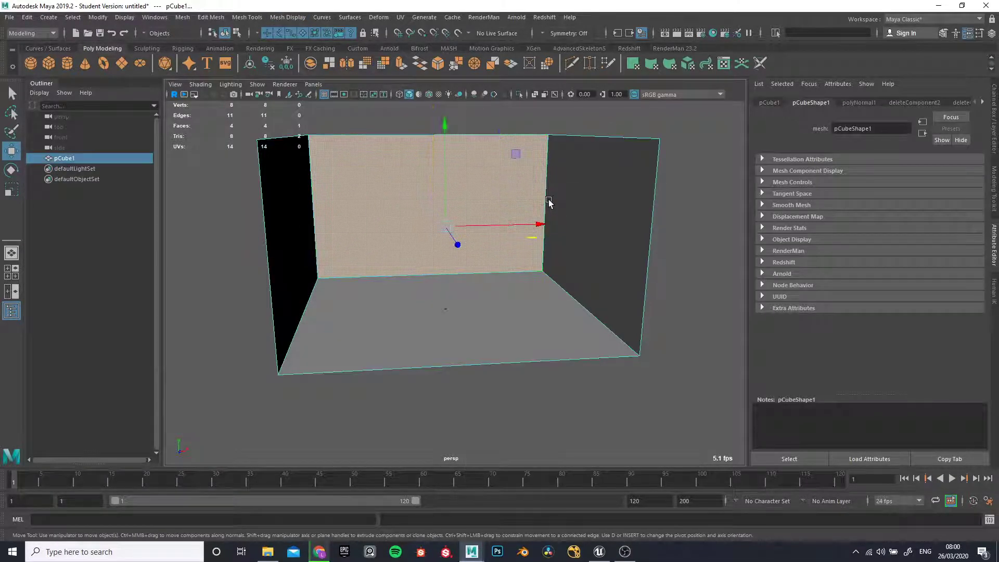
click(357, 48)
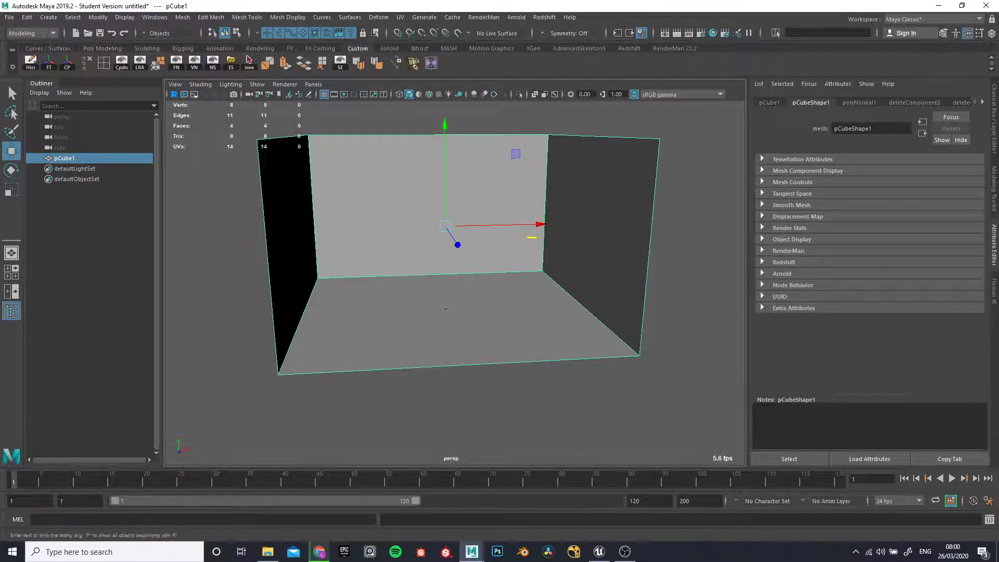
click(31, 63)
click(49, 62)
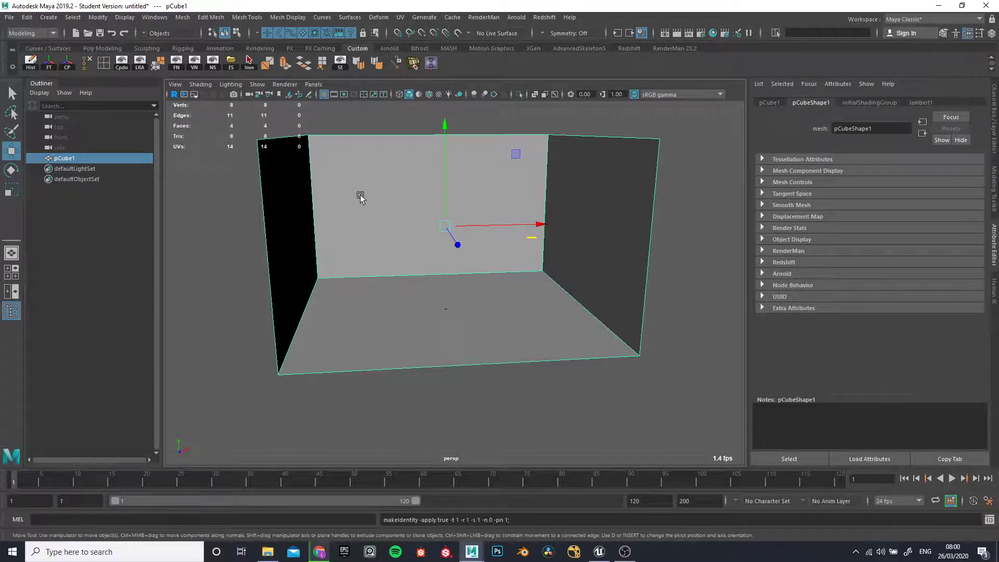
- Bevel the five inner edges where the three walls and the floor meet
alt+drag(303, 204, 315, 203)
right_drag(315, 203, 323, 174)
click(332, 166)
shift+click(326, 278)
shift+click(362, 270)
shift+click(564, 240)
shift+click(571, 286)
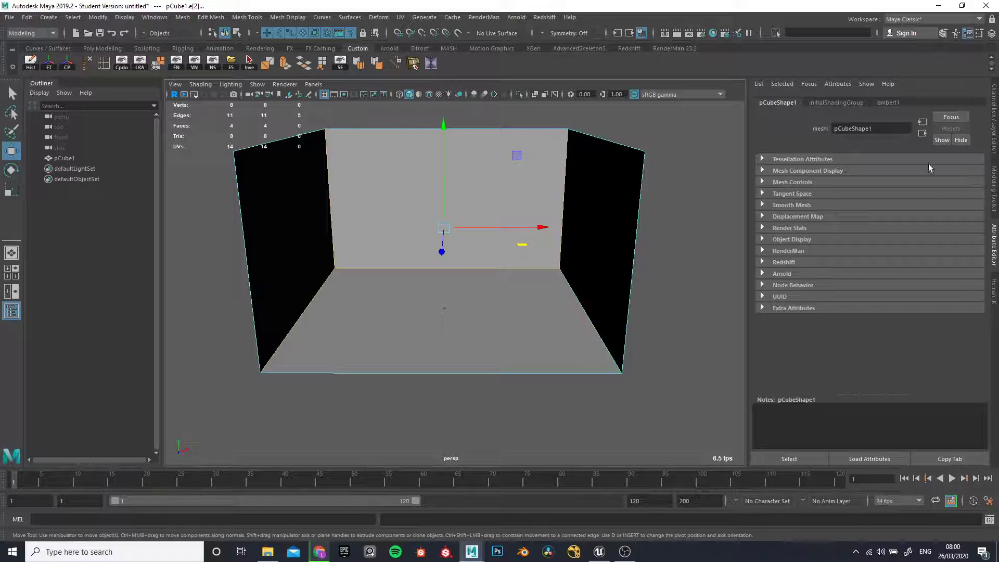
click(943, 33)
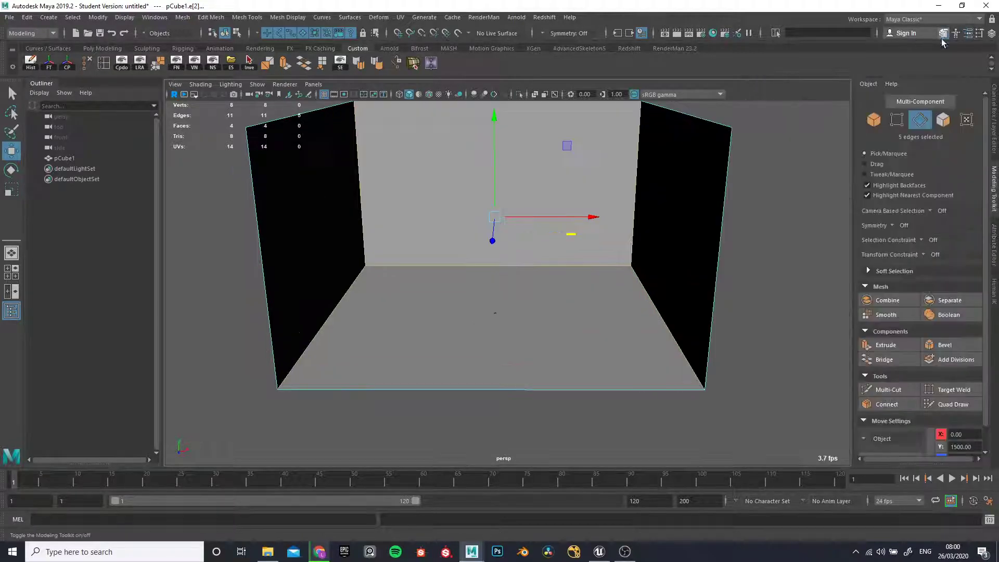
click(955, 346)
alt+drag(486, 352, 507, 324)
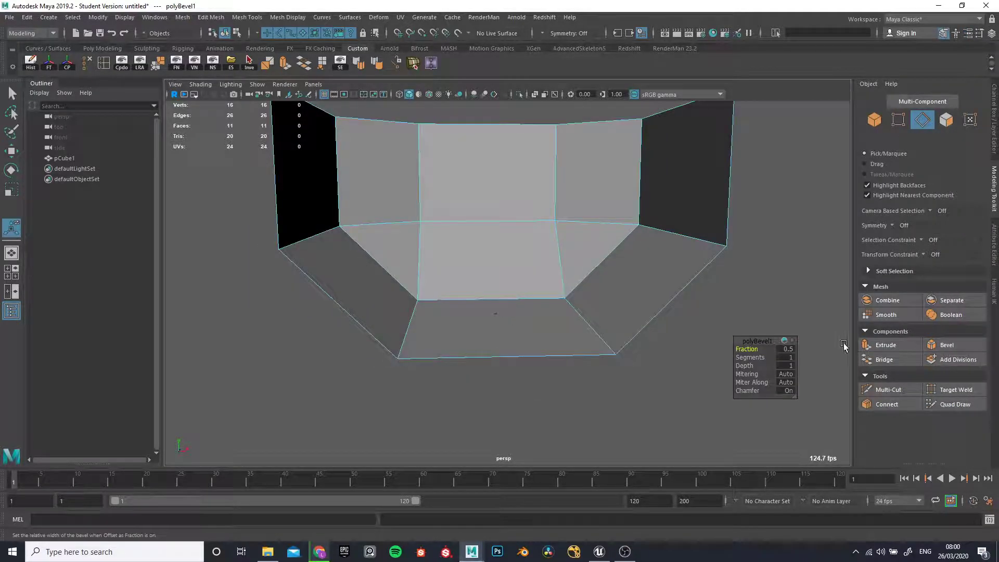
- Set the bevel's fraction to 0.25, its segments to 10 and its mitering to None
click(791, 350)
text(125)
key(Return)
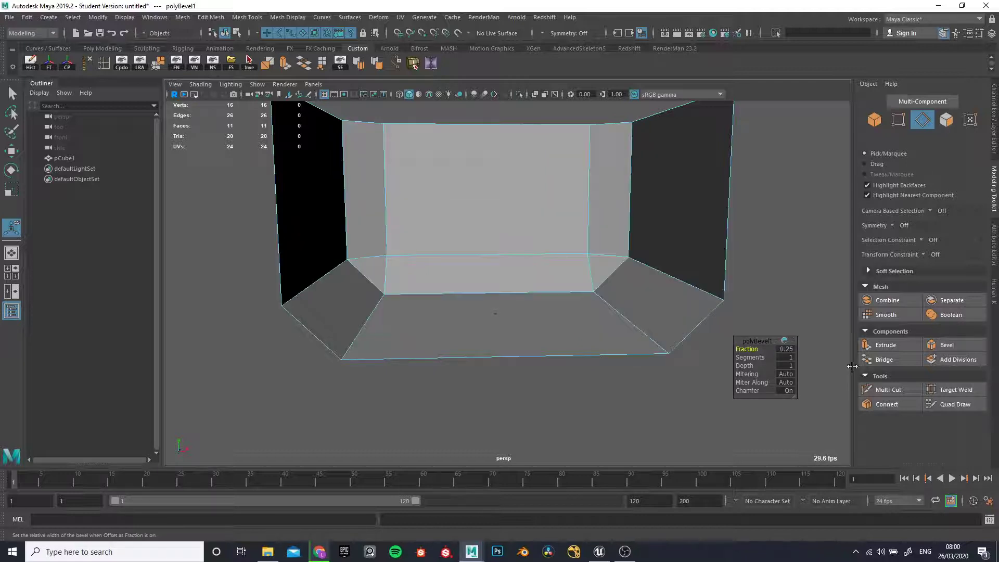
click(791, 357)
text(10)
key(Return)
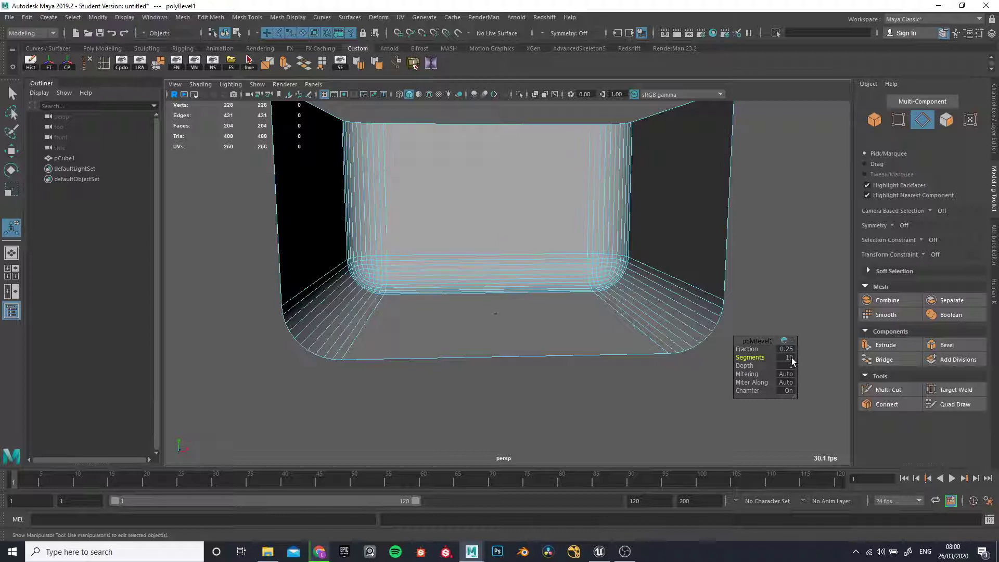
click(788, 383)
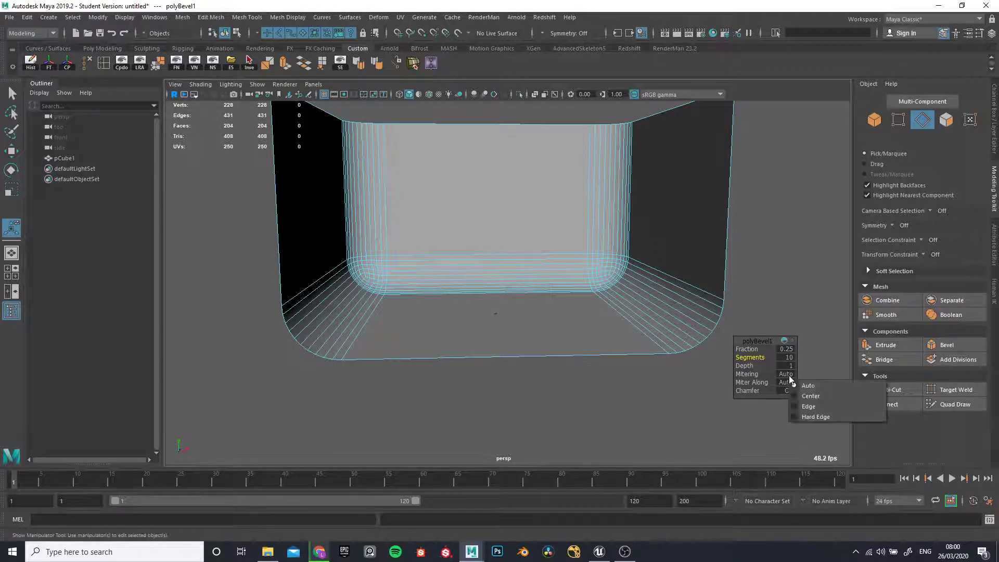
click(800, 423)
scroll(561, 352, up, 3)
alt+drag(578, 362, 471, 359)
alt+middle_drag(471, 360, 489, 356)
alt+drag(489, 356, 649, 395)
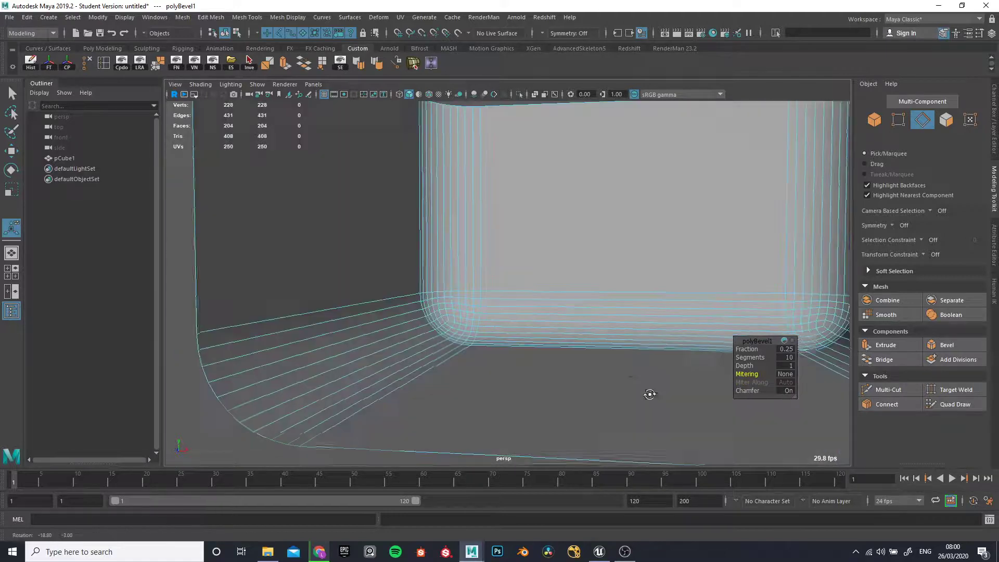
scroll(624, 377, down, 4)
alt+drag(611, 366, 639, 354)
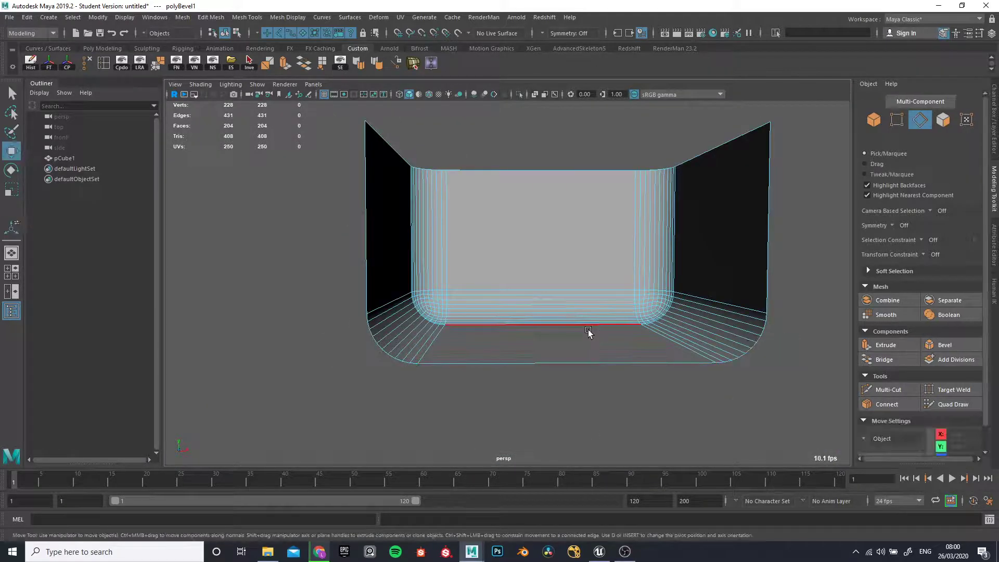
- Select the whole backdrop mesh as an object and move its pivot down to floor level
right_drag(560, 264, 596, 236)
click(593, 246)
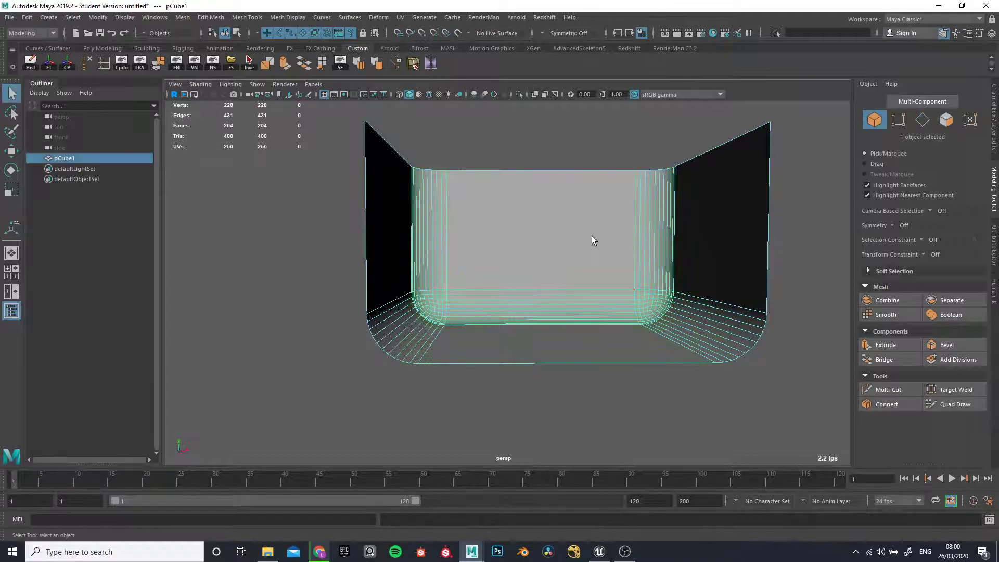
key(r)
alt+drag(551, 152, 554, 286)
key(w)
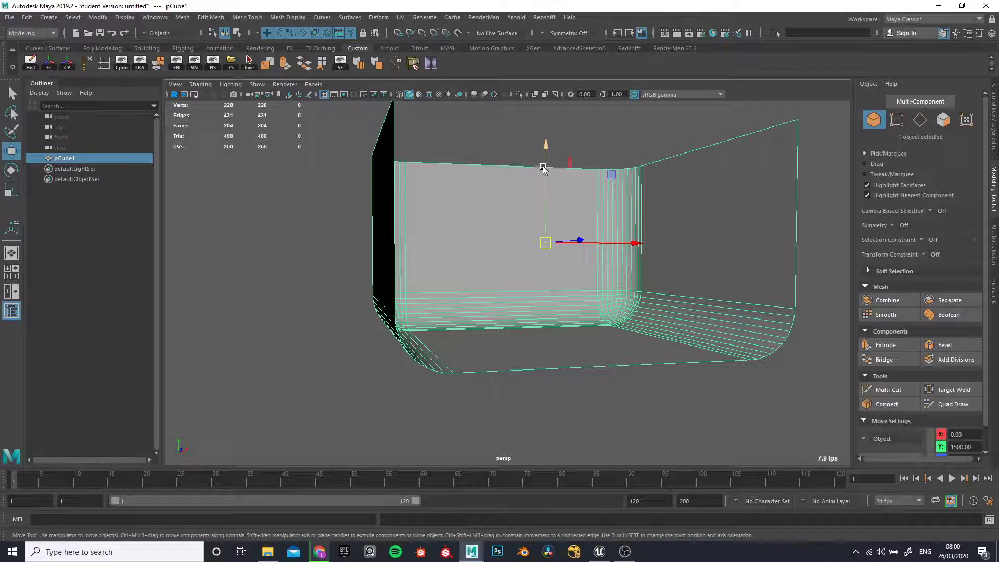
key(d)
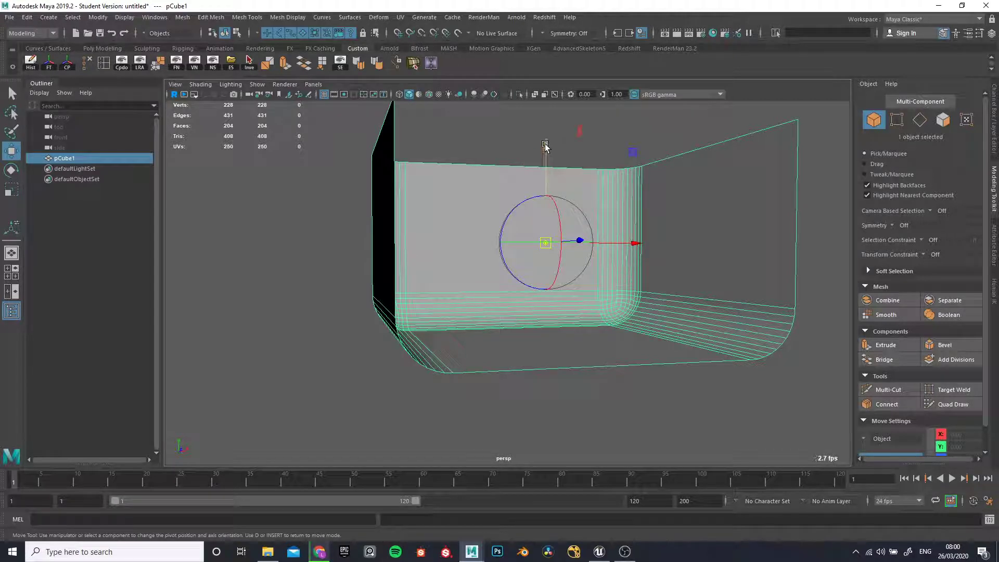
drag(546, 145, 574, 520)
alt+drag(444, 362, 591, 384)
alt+right_drag(591, 384, 806, 394)
alt+drag(806, 394, 577, 339)
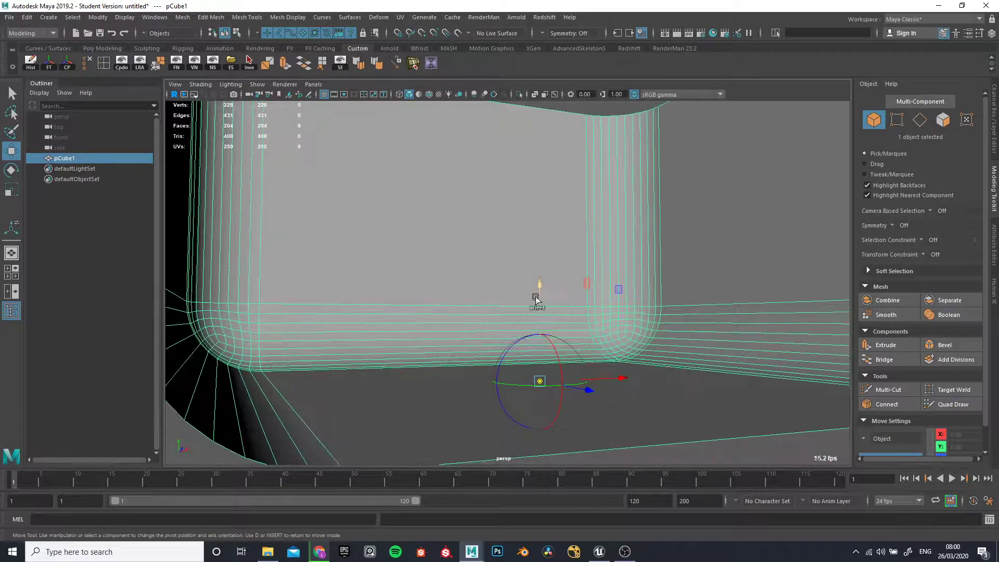
alt+drag(457, 326, 442, 339)
key(d)
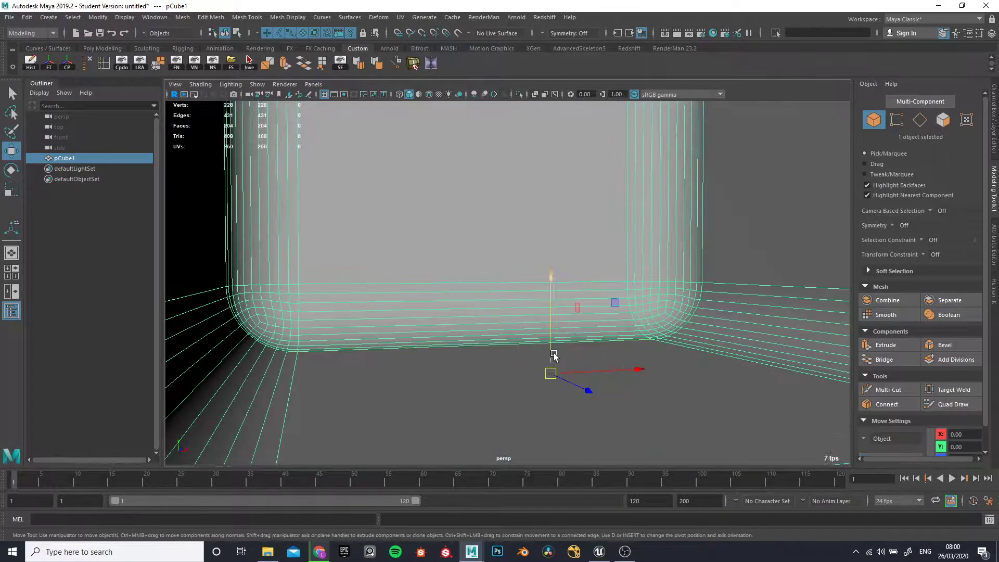
- Scale the backdrop mesh vertically to about 0.45 of its height
scroll(545, 327, down, 2)
key(r)
key(e)
key(r)
drag(545, 268, 562, 319)
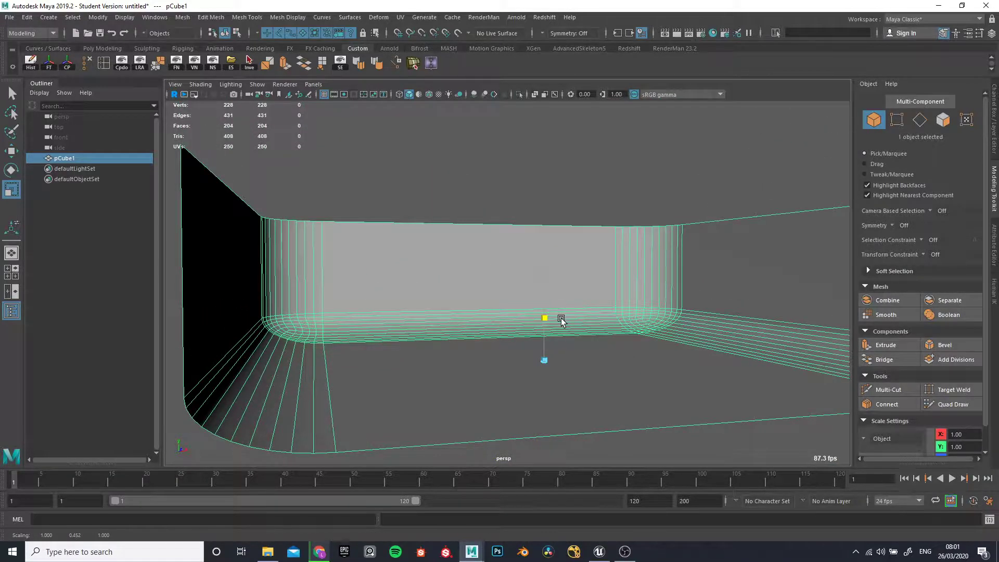
- Examine the scaled backdrop's curved corners and overall proportions from several angles
alt+drag(602, 350, 550, 361)
right_drag(525, 247, 524, 189)
click(491, 289)
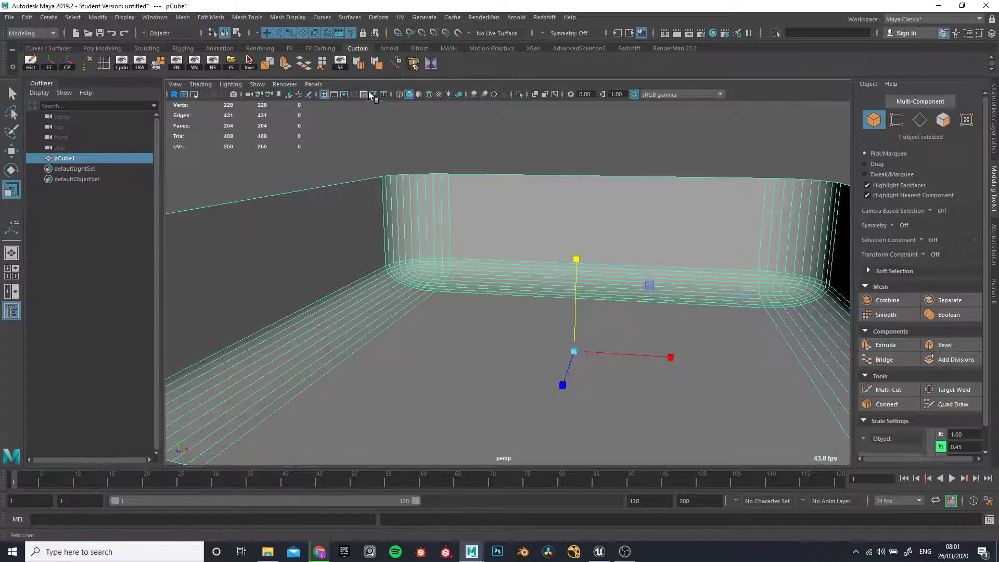
key(ctrl+F10)
click(368, 152)
alt+drag(448, 229, 479, 221)
click(489, 231)
alt+drag(572, 304, 645, 326)
key(w)
alt+drag(380, 190, 357, 191)
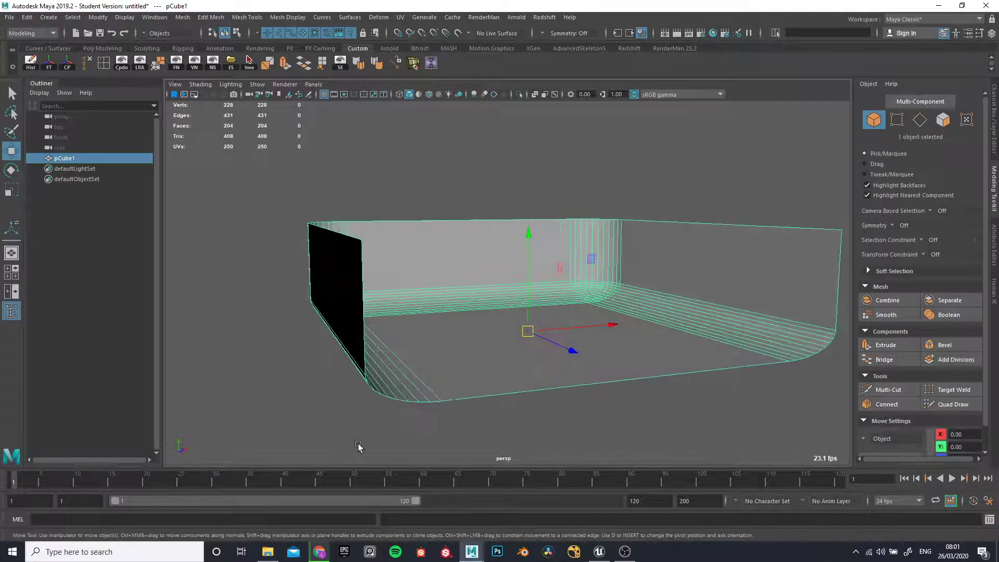
- Switch to File Explorer and open the testInitialOBS project folder inside toRecordUE4 on the Samsung_T1 (F:) drive
click(270, 558)
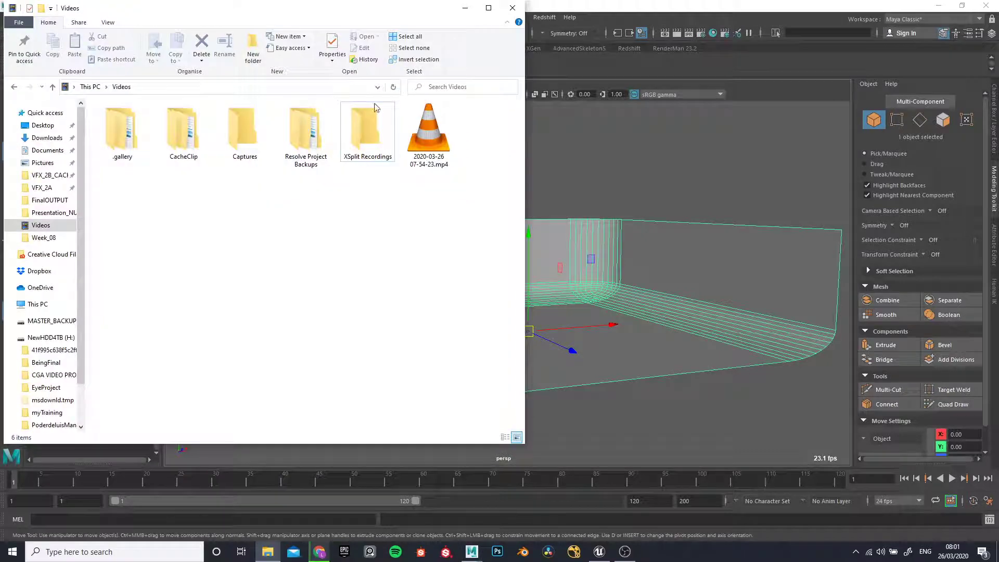
click(51, 337)
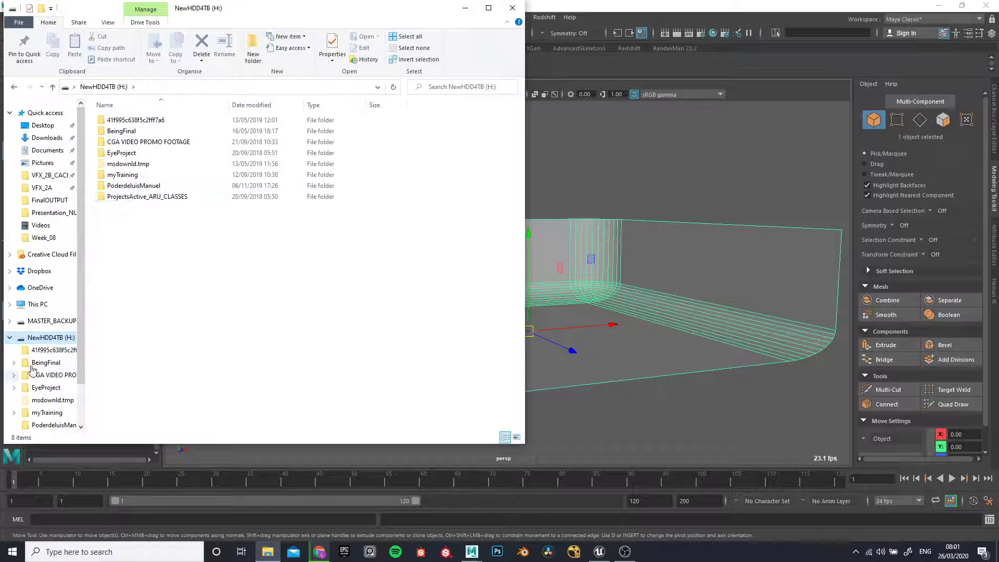
scroll(54, 375, down, 2)
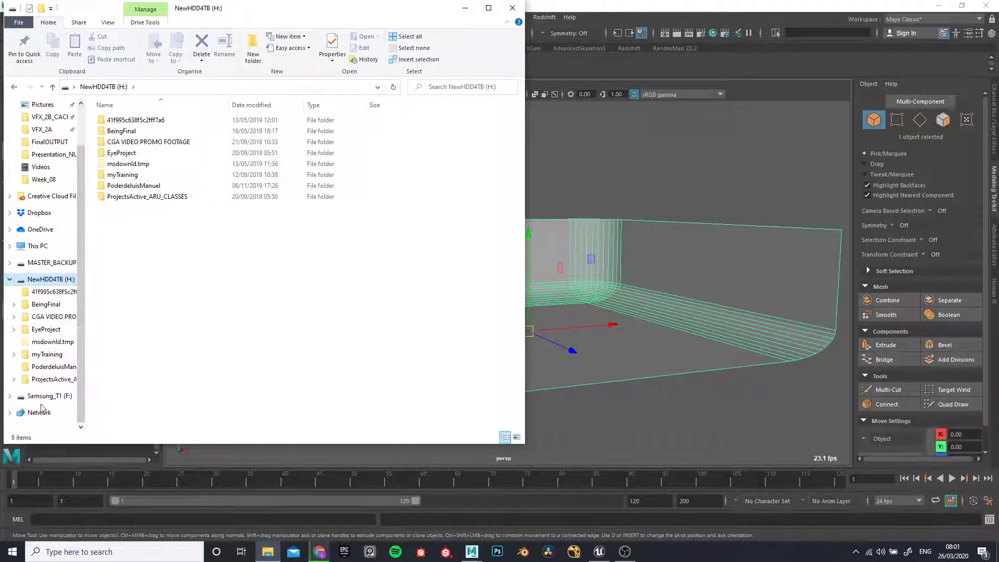
click(45, 397)
scroll(175, 272, down, 1)
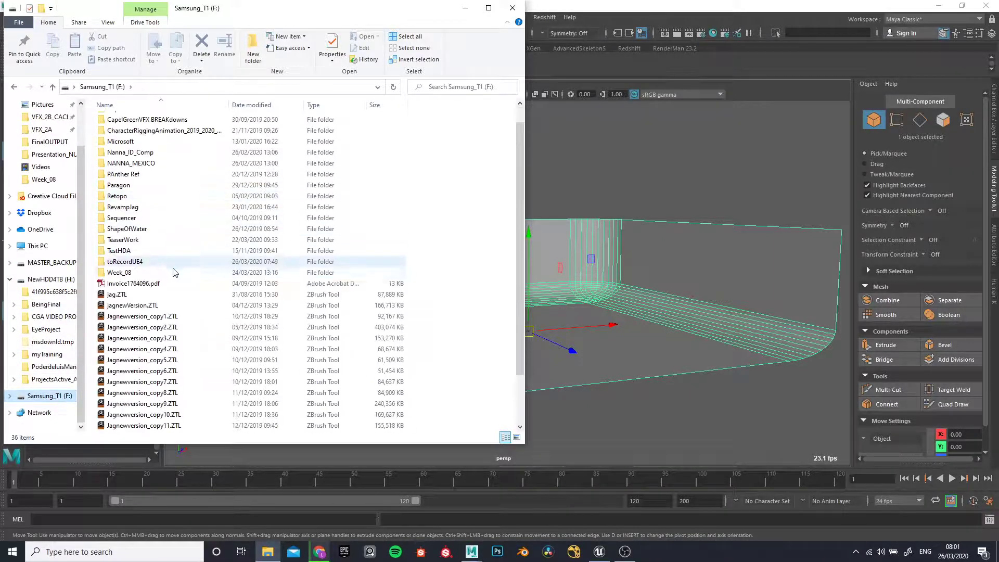
double_click(138, 262)
double_click(139, 119)
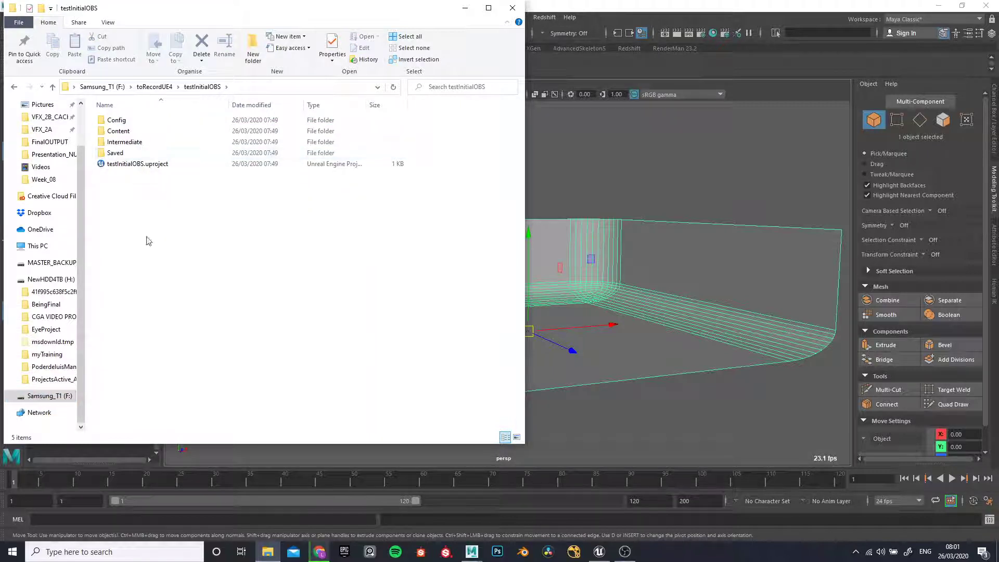
- Create a folder named SourceFiels in the testInitialOBS project folder
click(247, 51)
key(BackSpace)
text(SourceFiels)
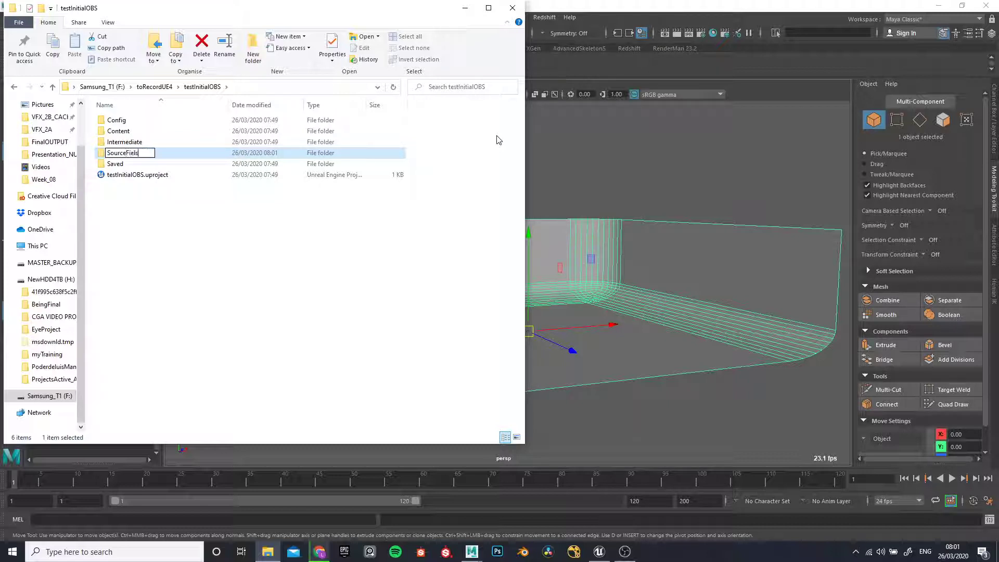
key(Return)
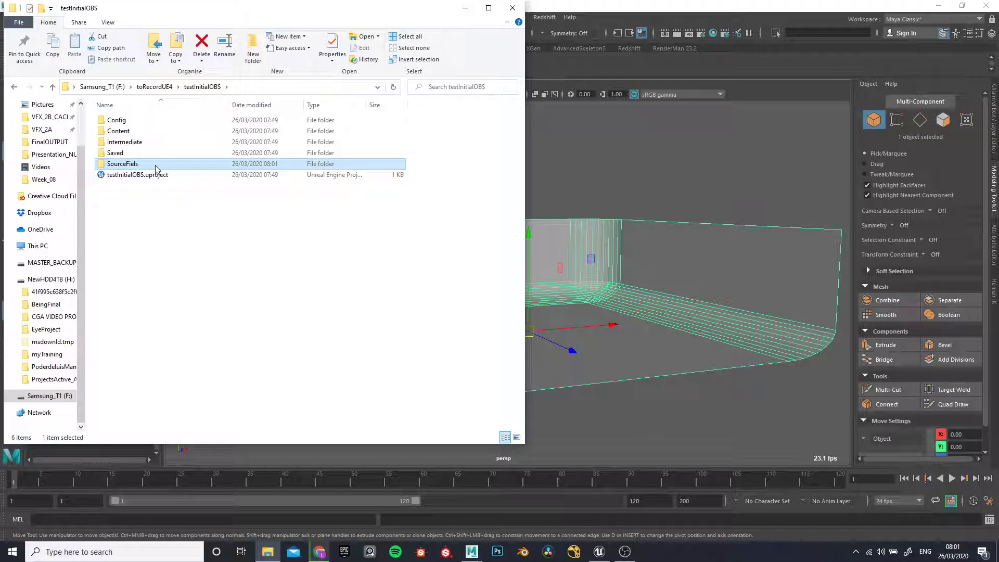
- Correct the spelling of the new folder's name to SourceFiles
key(F2)
key(Escape)
click(137, 164)
click(145, 163)
key(BackSpace)
key(BackSpace)
key(BackSpace)
text(les)
key(Return)
- Create two new folders inside SourceFiles and name the first one Assets
double_click(129, 164)
right_click(180, 142)
click(203, 106)
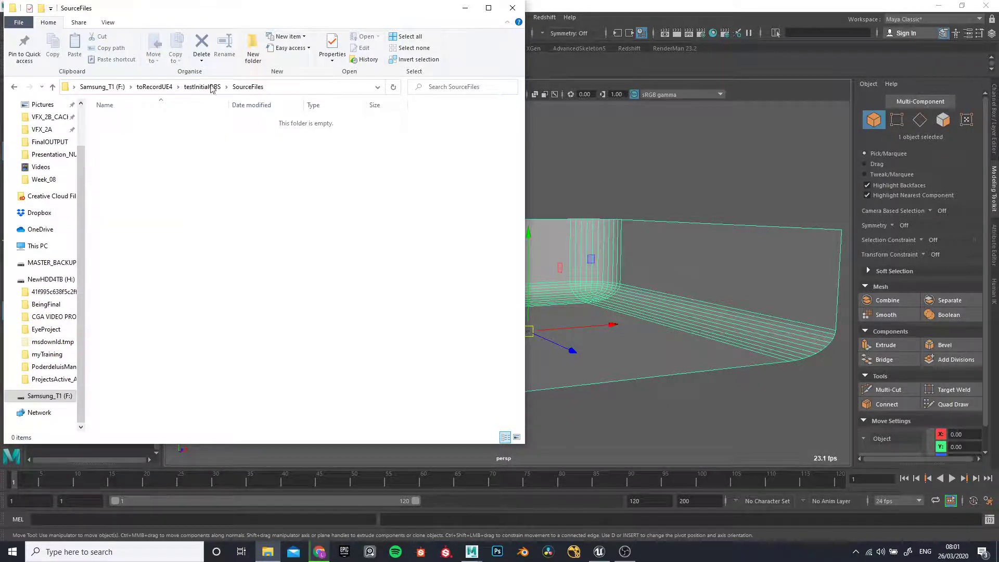
click(253, 46)
click(253, 47)
click(194, 200)
double_click(127, 119)
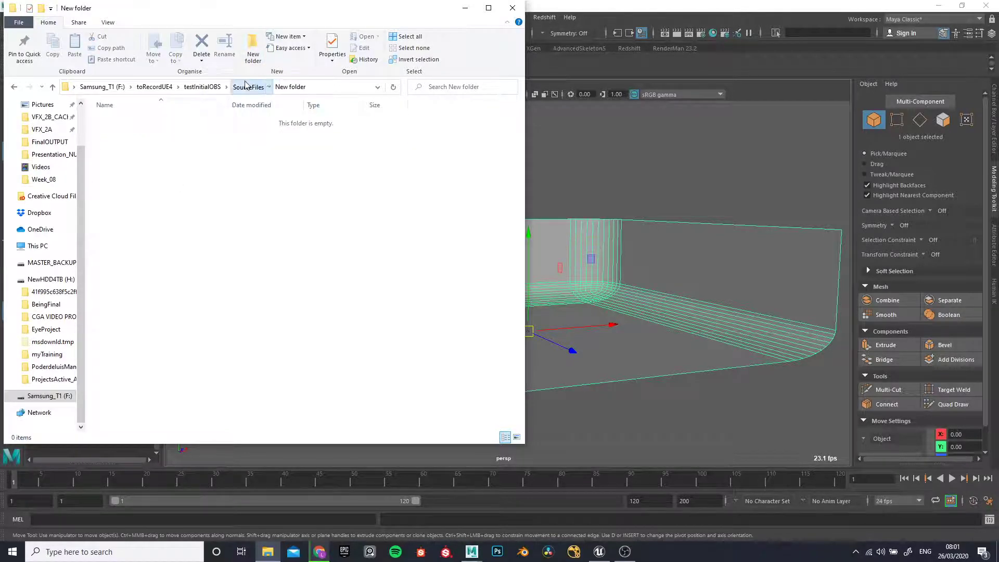
click(248, 86)
click(128, 120)
text(Assets)
- Rename the second new folder in SourceFiles as Textures
click(132, 131)
double_click(133, 131)
key(BackSpace)
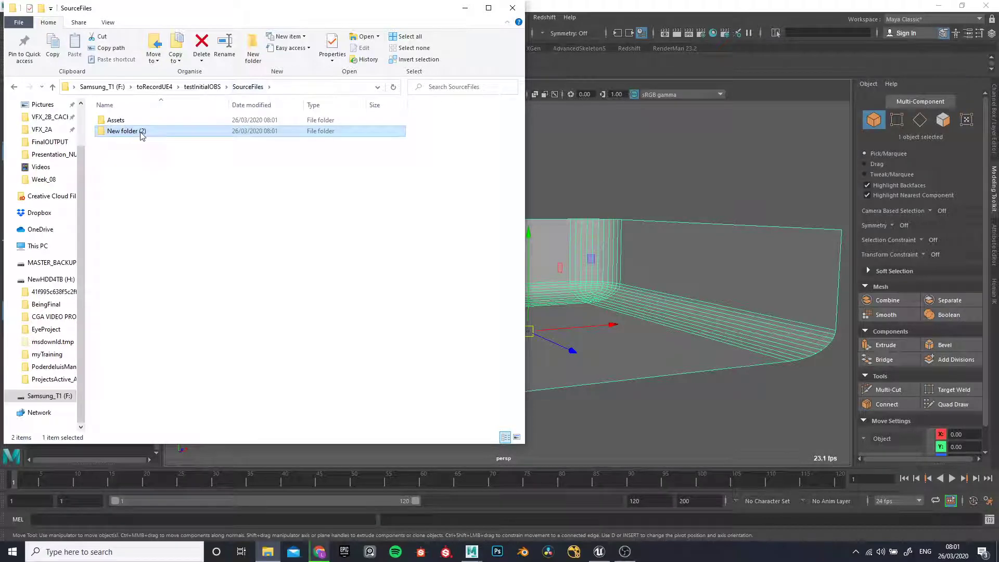
click(139, 131)
text(Textures)
key(Return)
click(186, 192)
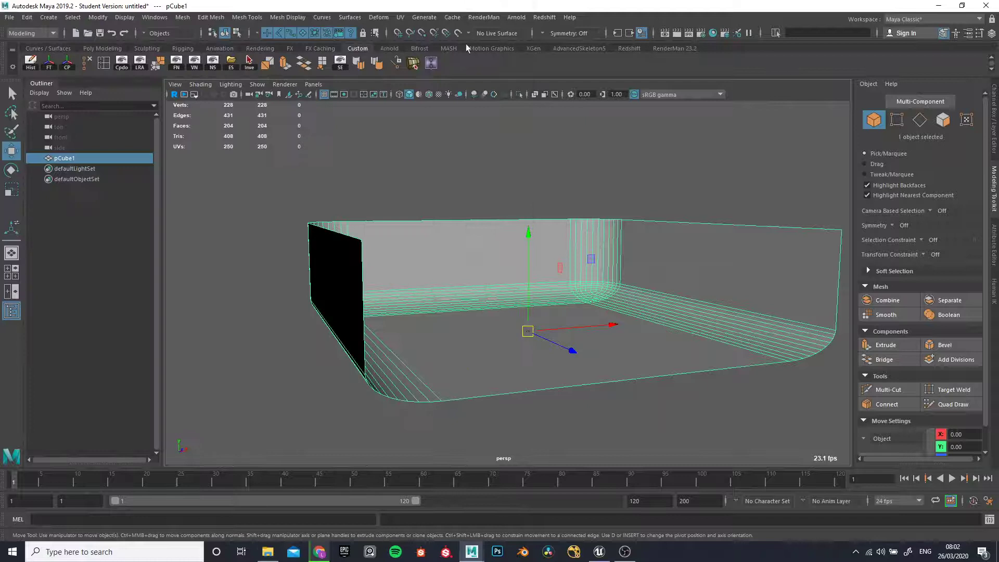
- Switch to Maya and start exporting the selected backdrop mesh with the FBX export file type
click(467, 9)
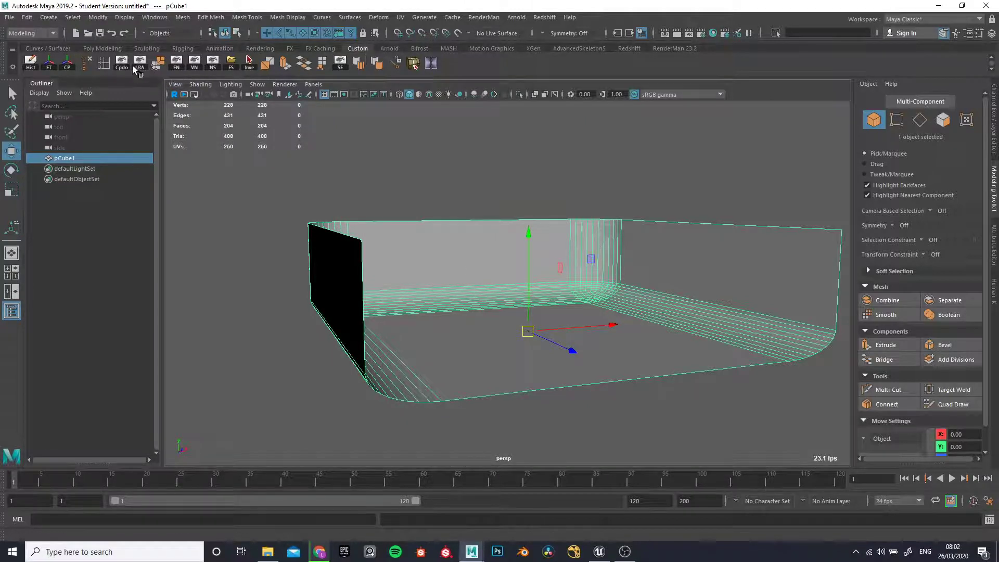
click(10, 17)
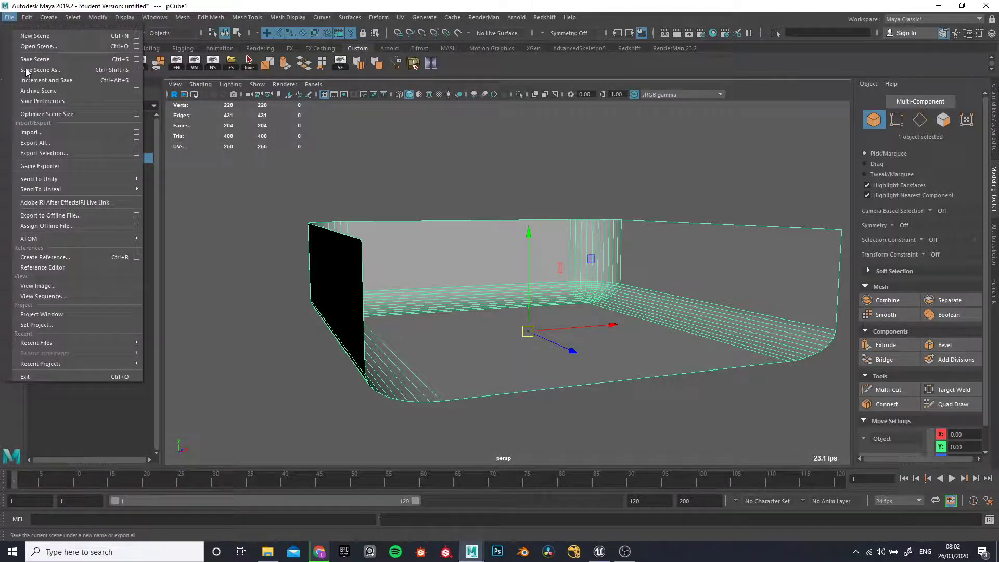
click(136, 153)
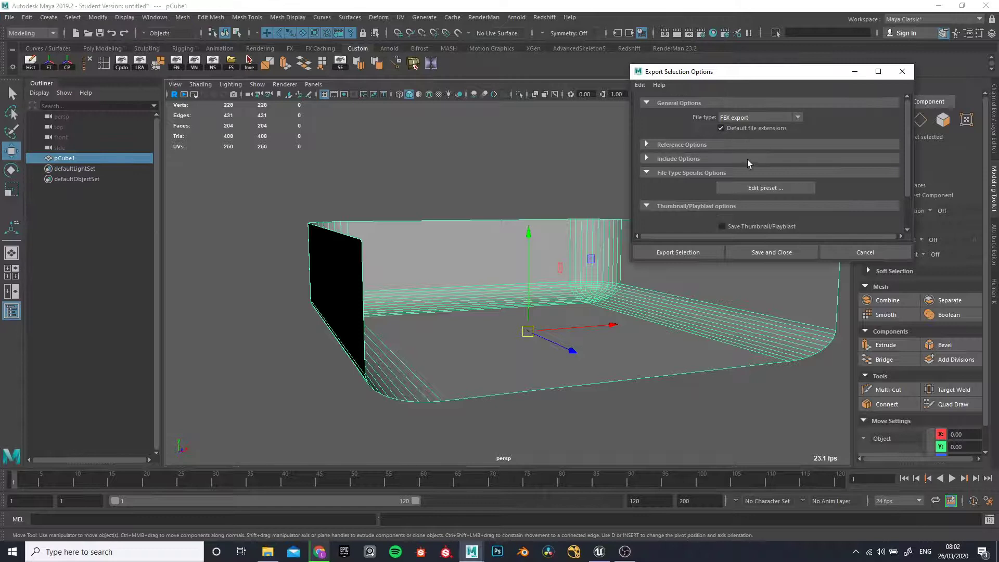
scroll(747, 164, down, 3)
click(679, 252)
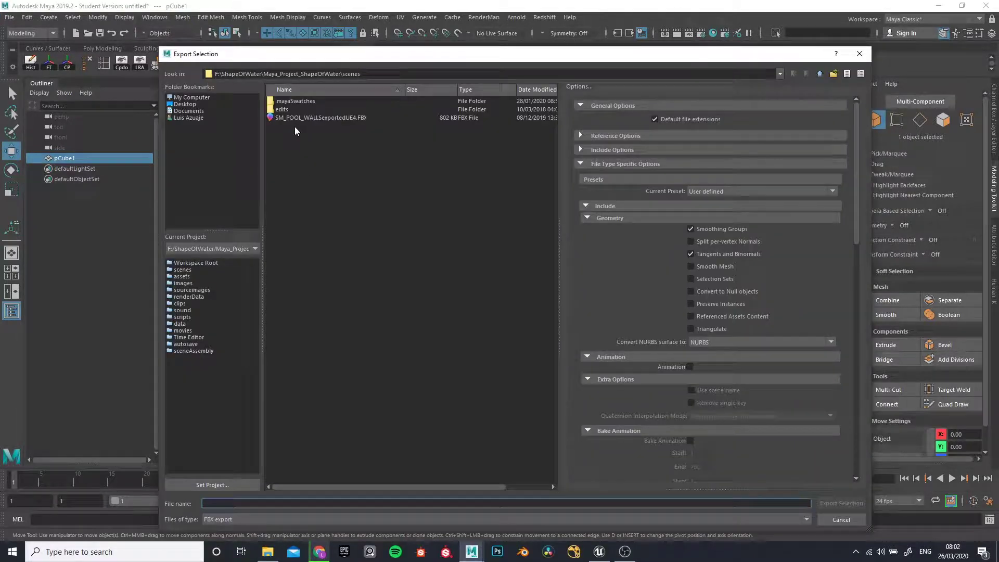
- Set the export location to F:\toRecordUE4\testInitialOBS\SourceFiles\Assets
click(194, 99)
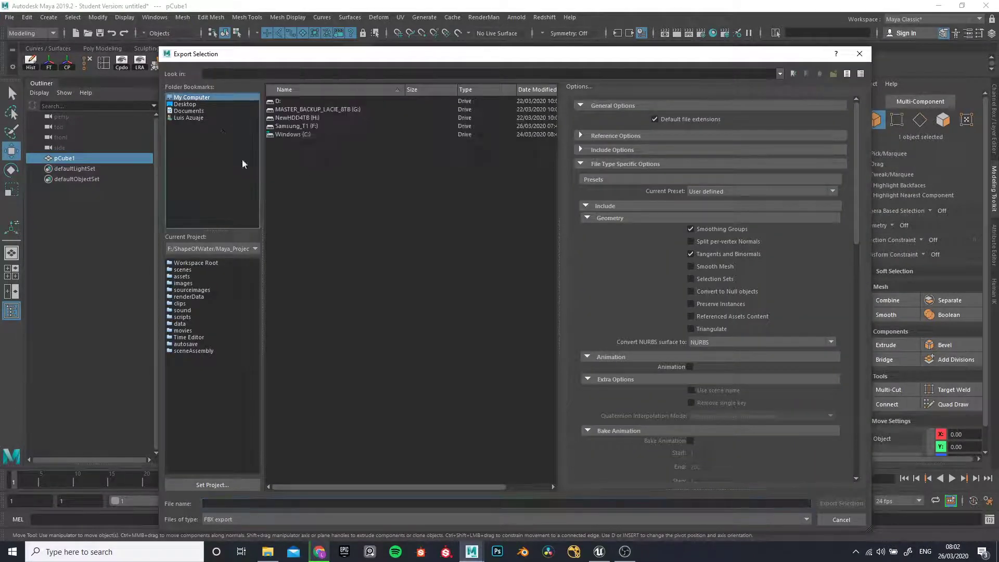
double_click(308, 128)
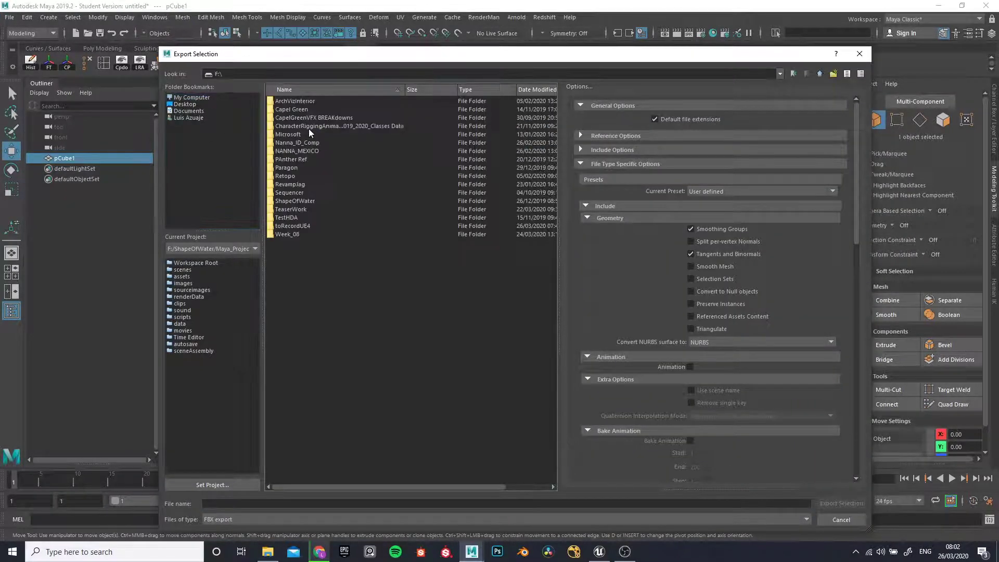
double_click(288, 225)
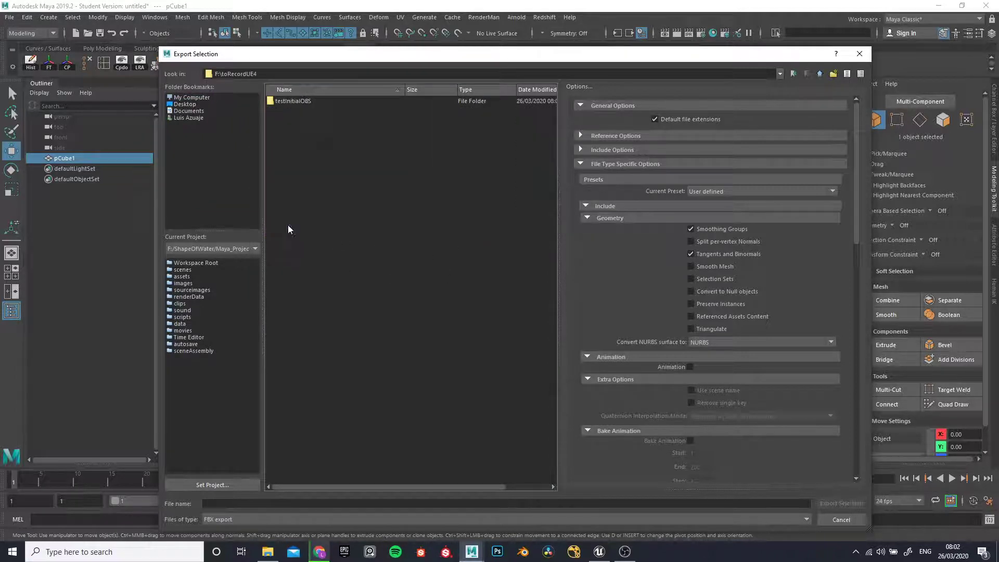
double_click(299, 103)
click(286, 128)
double_click(286, 133)
double_click(284, 101)
- Name the export file SM_backdrop and export the selected mesh with the current FBX settings
click(365, 504)
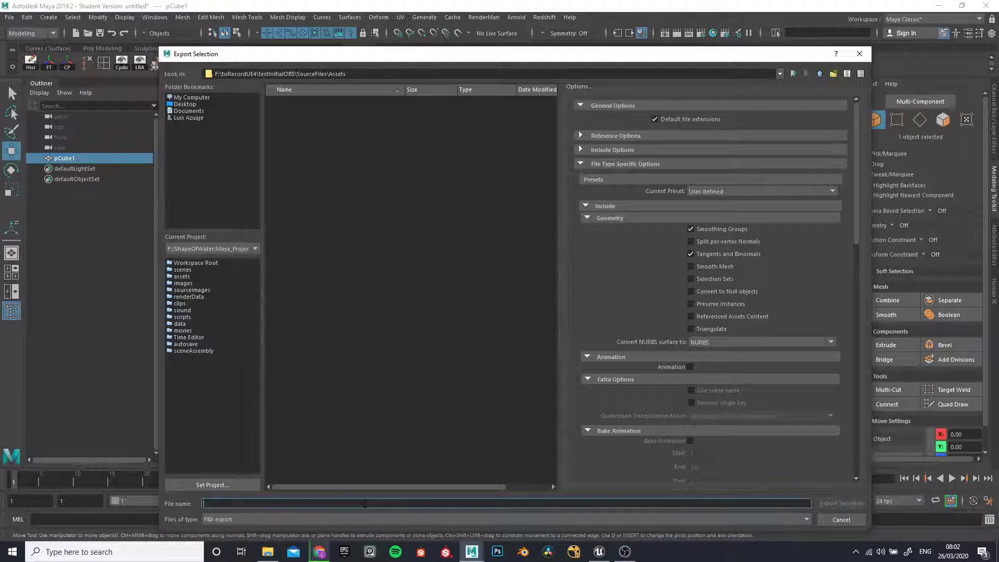
text(SM_backdrop)
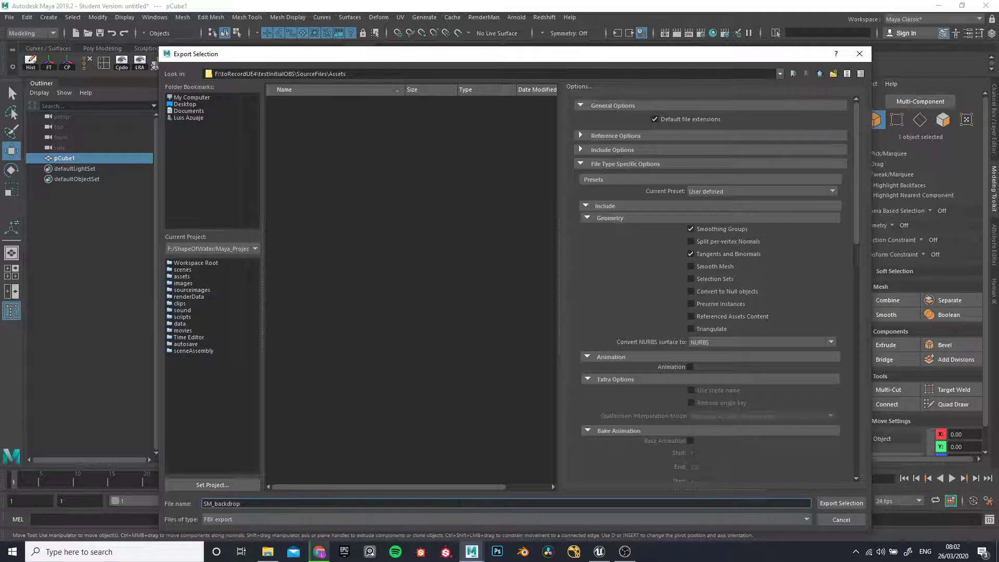
scroll(693, 254, down, 15)
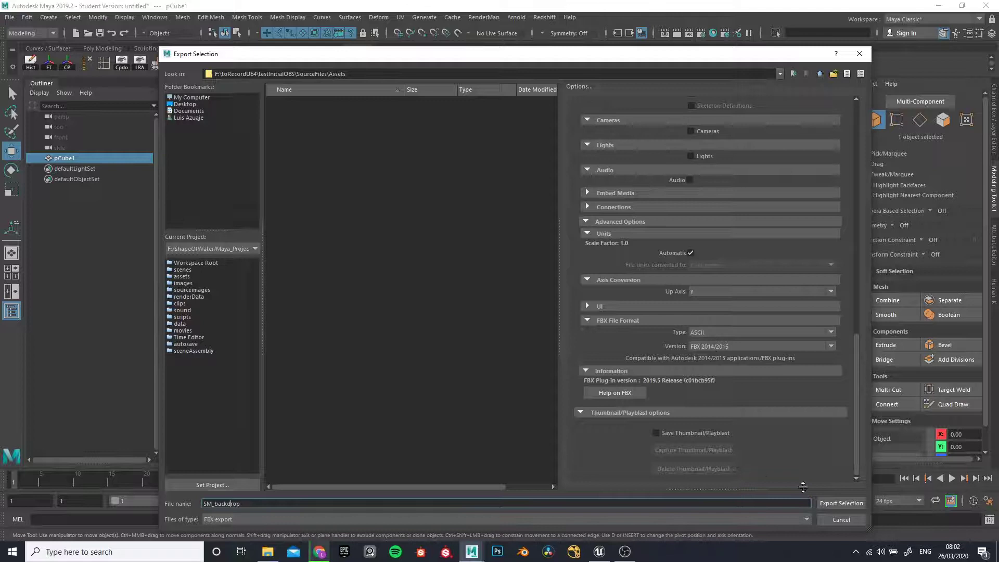
click(839, 505)
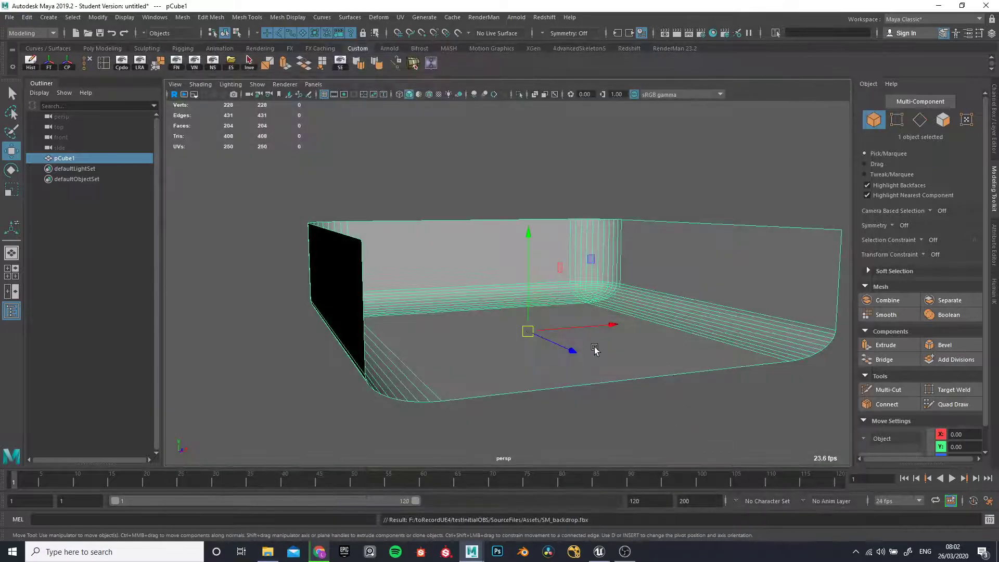
- Switch to the Unreal Editor, dock the Content Browser below the viewport and shrink its height to enlarge the viewport
click(559, 156)
click(595, 227)
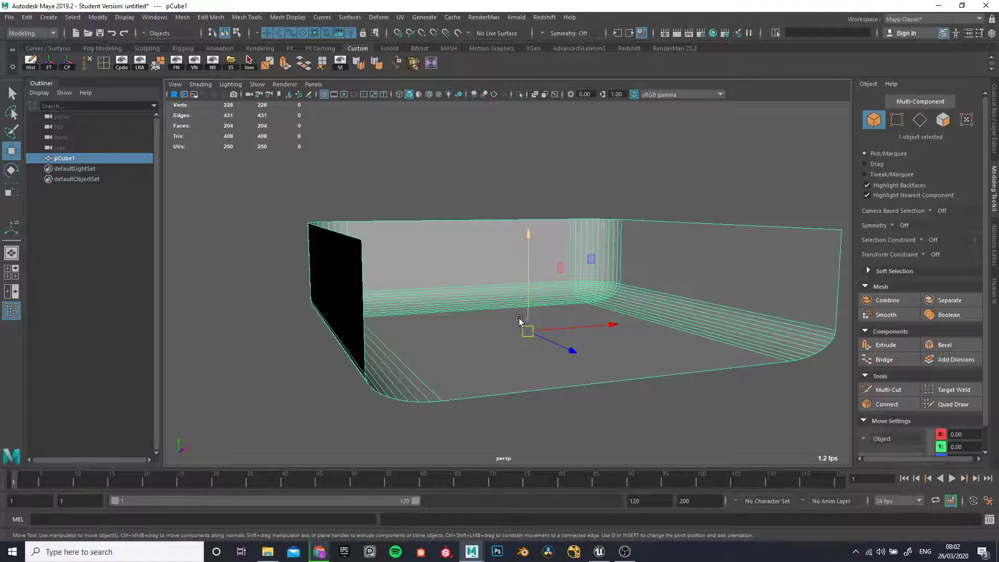
click(939, 6)
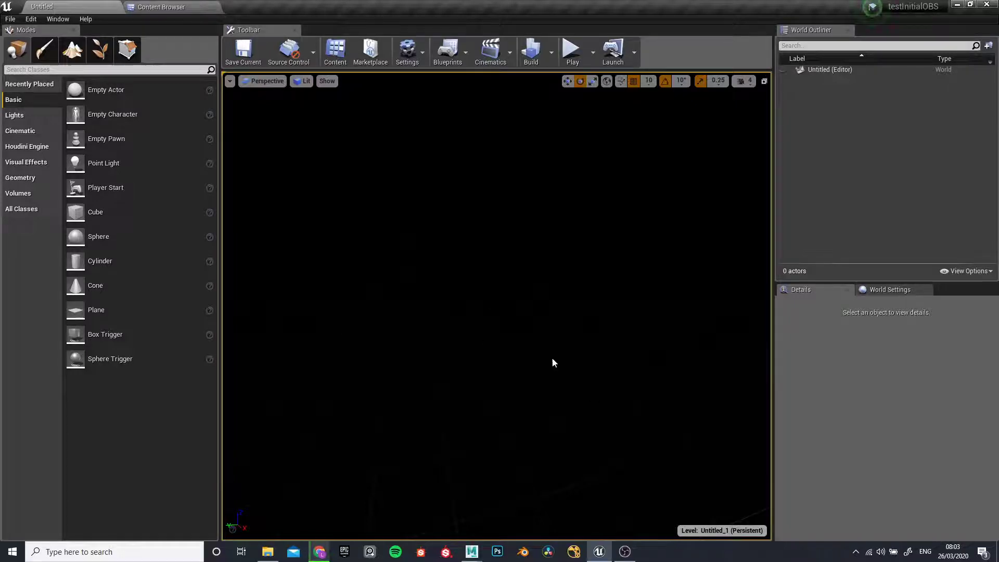
click(167, 7)
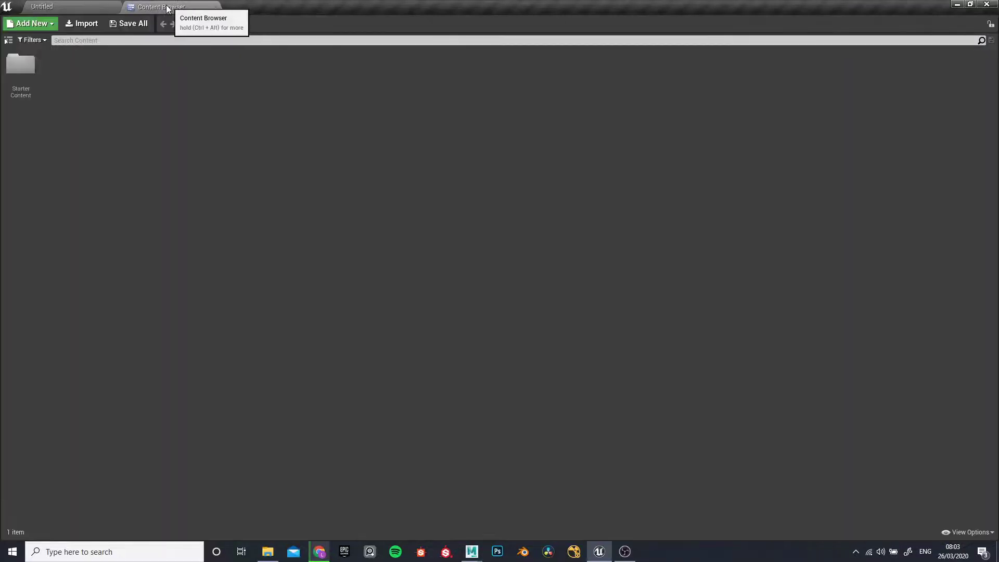
click(59, 5)
click(166, 6)
drag(166, 7, 299, 503)
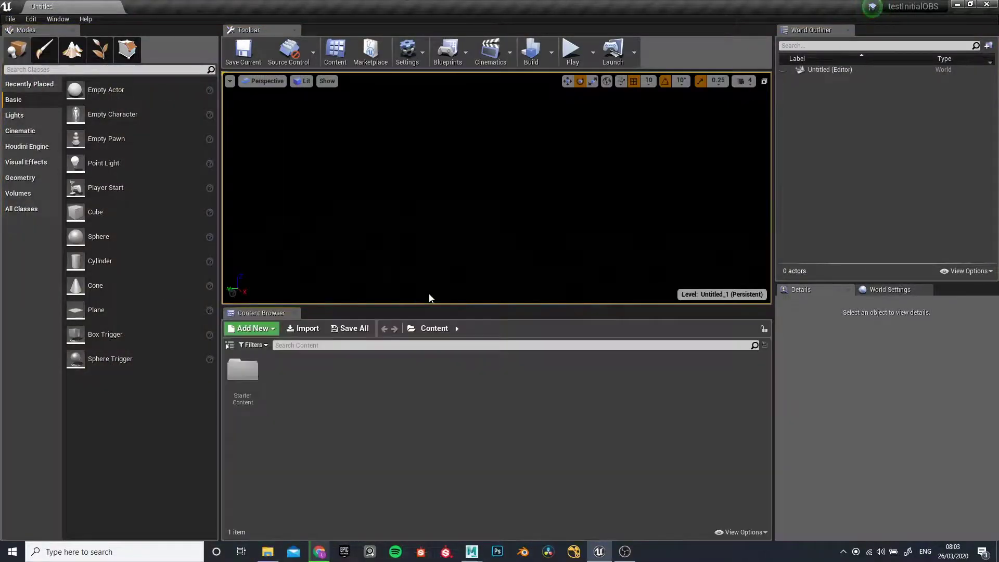
drag(330, 306, 341, 378)
drag(248, 394, 359, 505)
drag(440, 308, 442, 388)
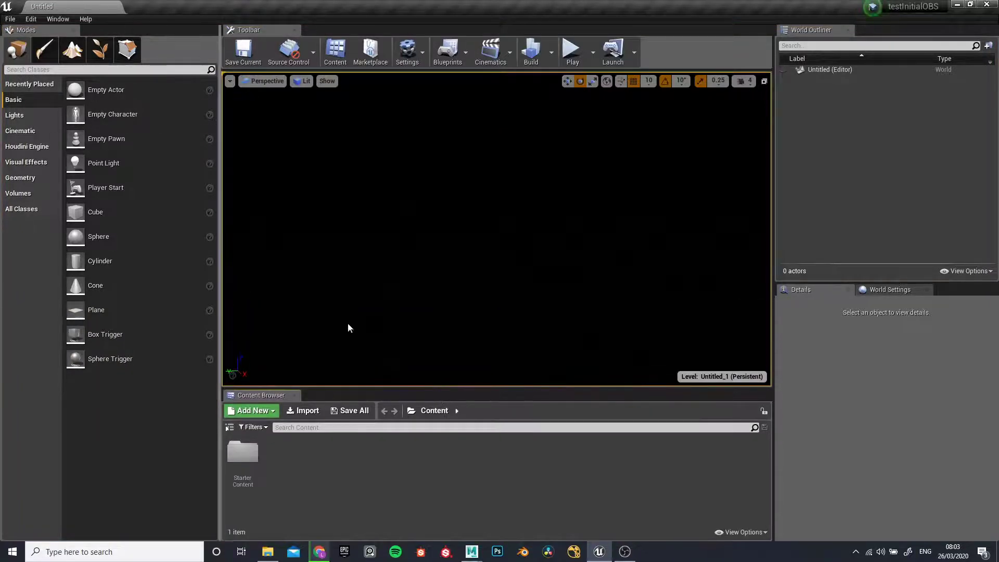
- Create a folder named myProject in the project's Content folder
right_click(307, 467)
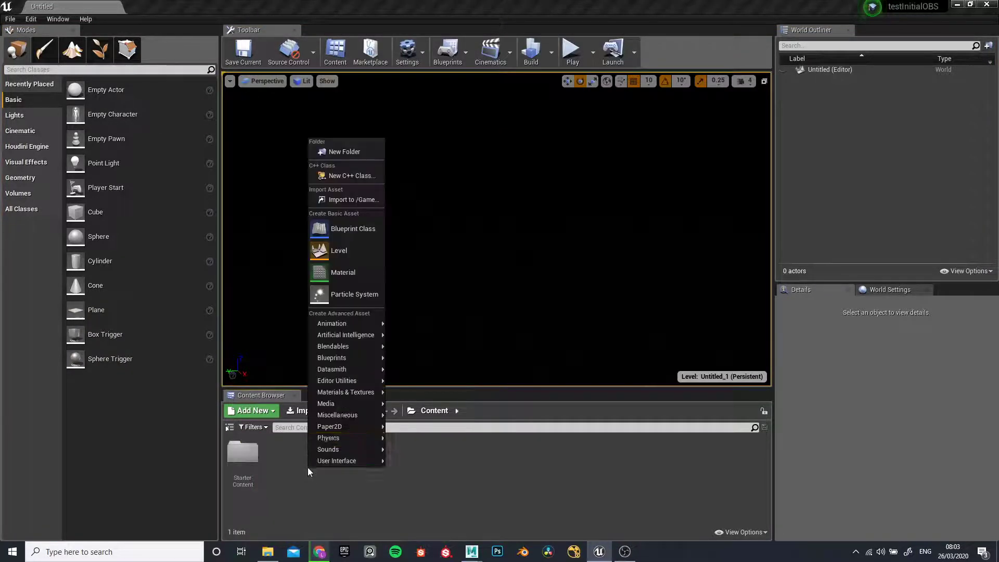
click(337, 151)
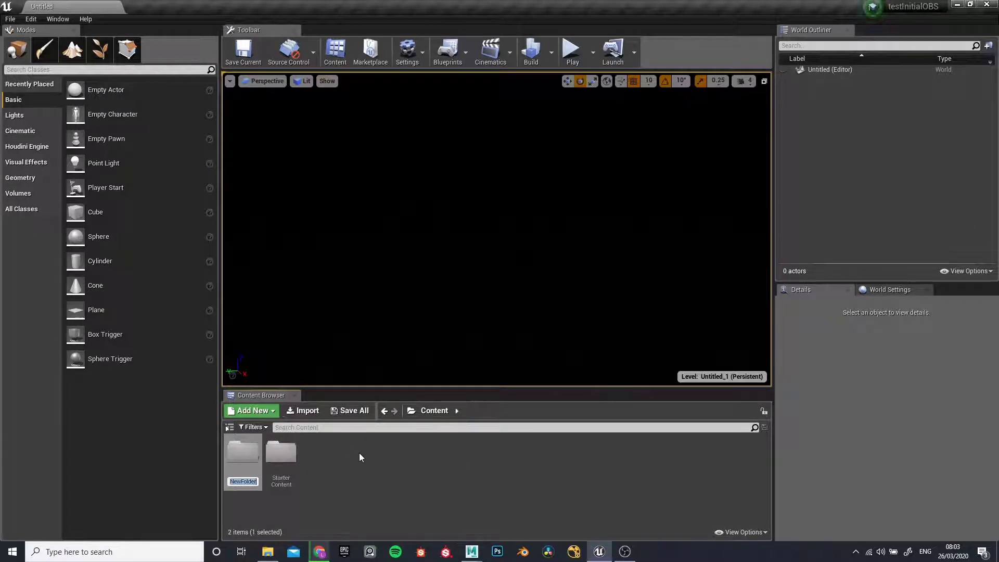
text(myProject)
key(Return)
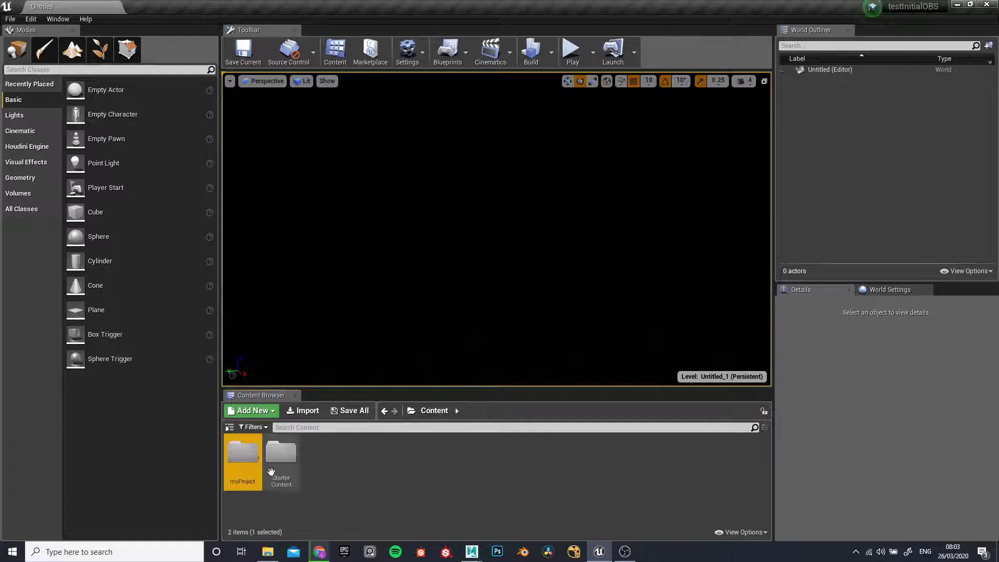
- Create a folder named Assets inside the myProject folder
double_click(253, 468)
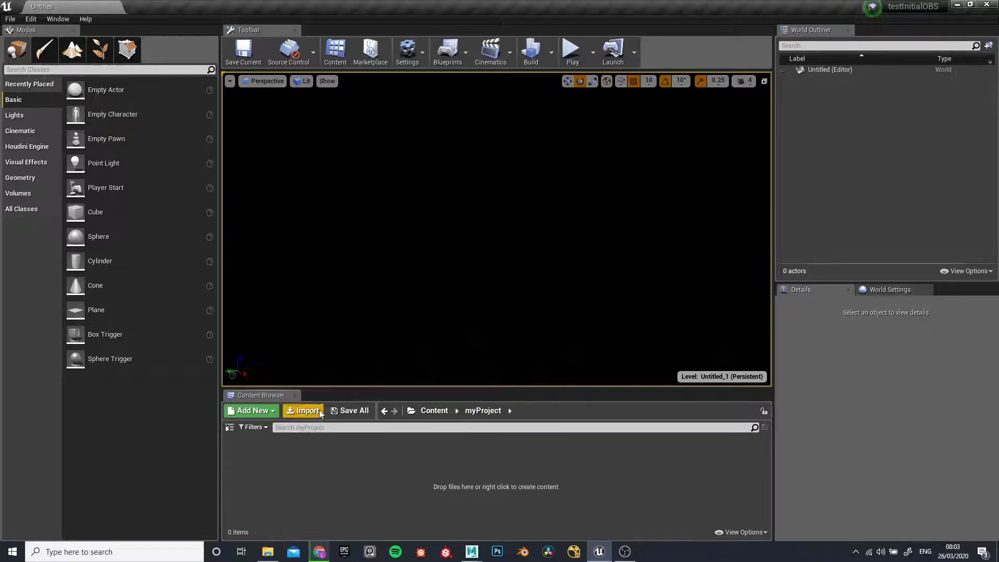
right_click(315, 464)
click(355, 149)
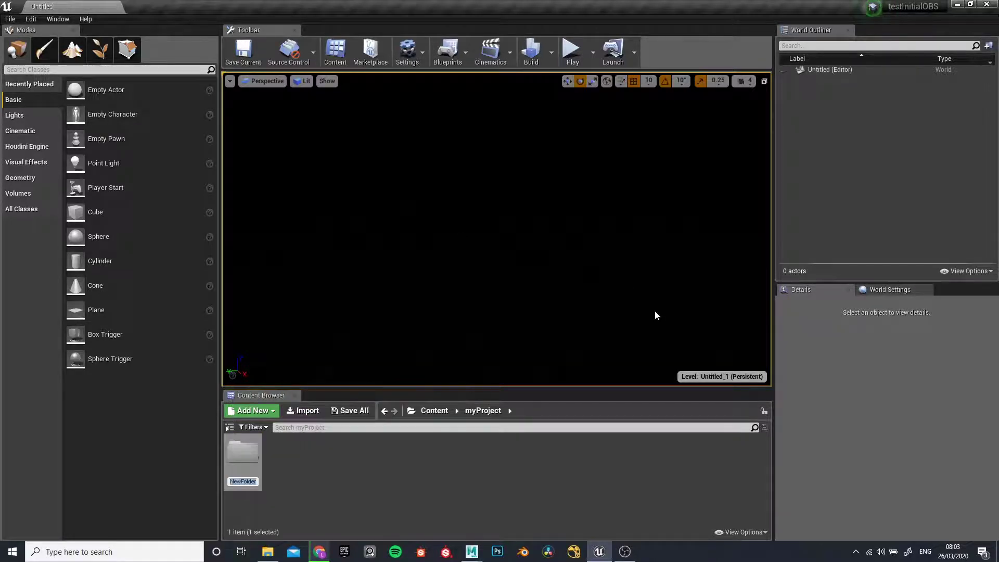
text(Assets)
key(Return)
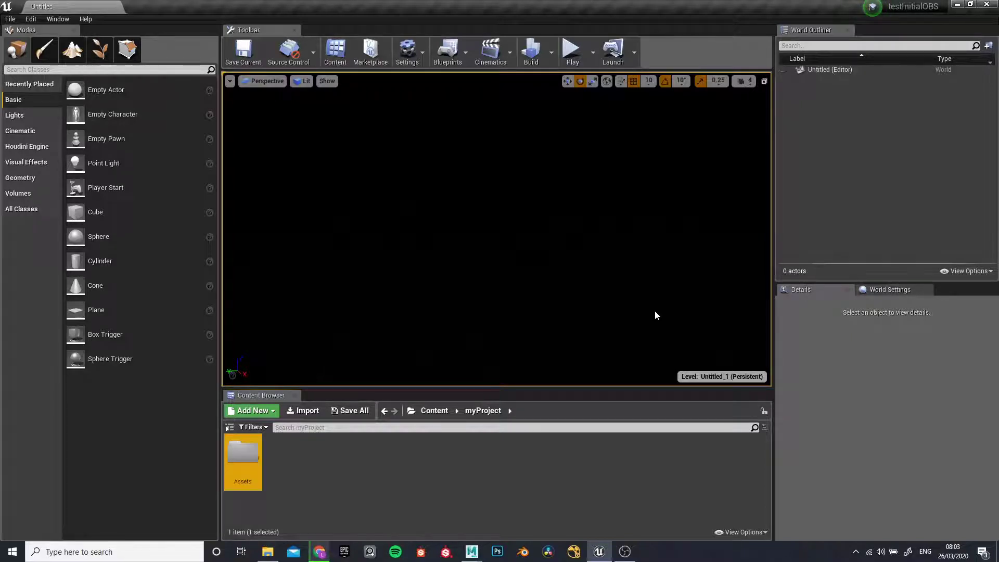
- Create a folder named Textures inside myProject, beside Assets, and return to the Content folder
right_click(304, 458)
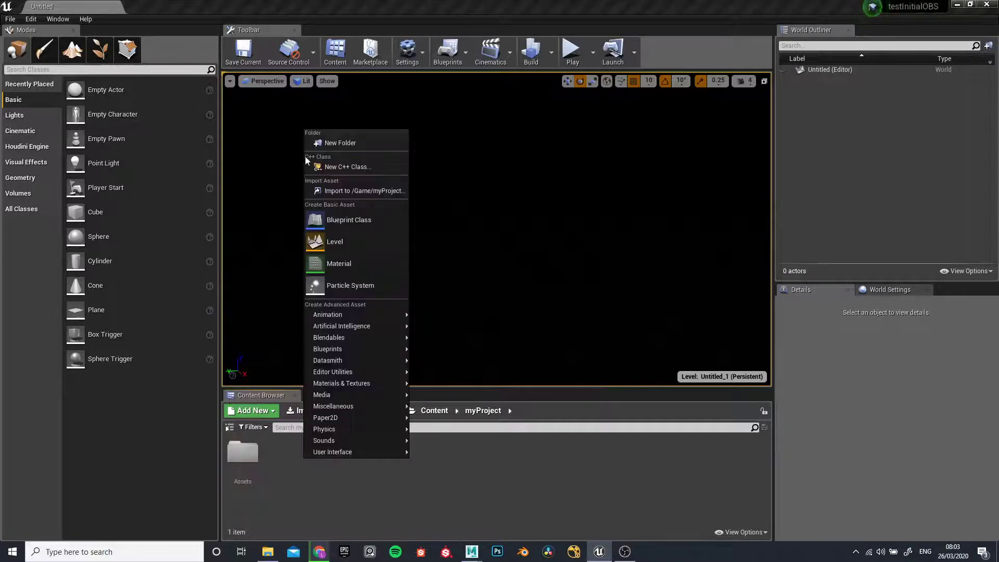
click(330, 139)
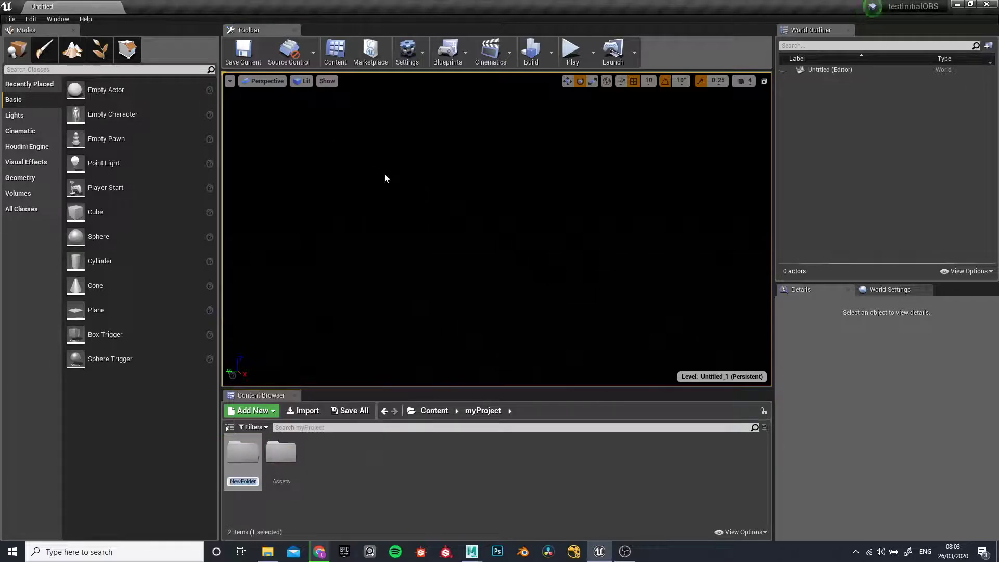
text(Textures)
key(Return)
click(395, 517)
click(239, 458)
click(274, 454)
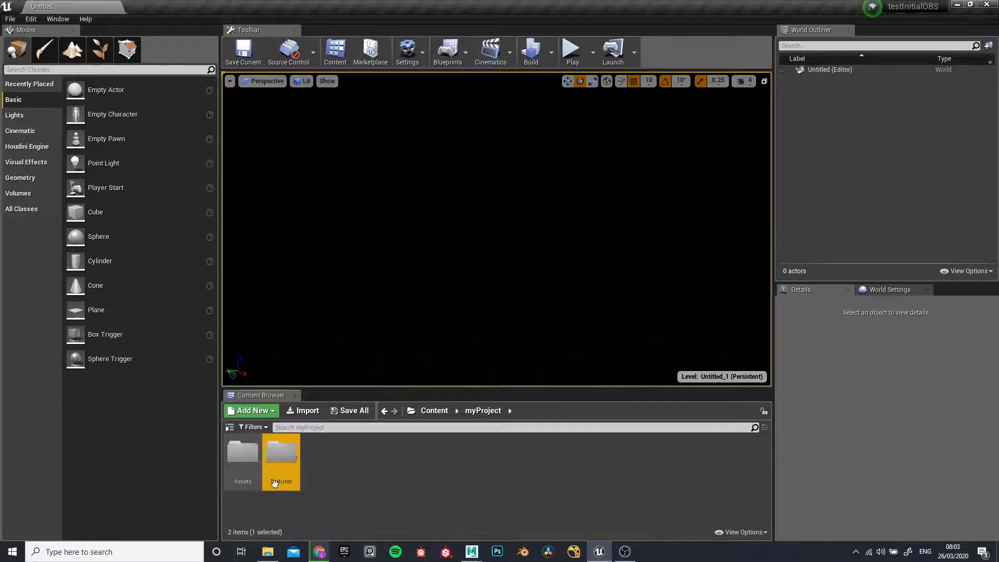
click(435, 411)
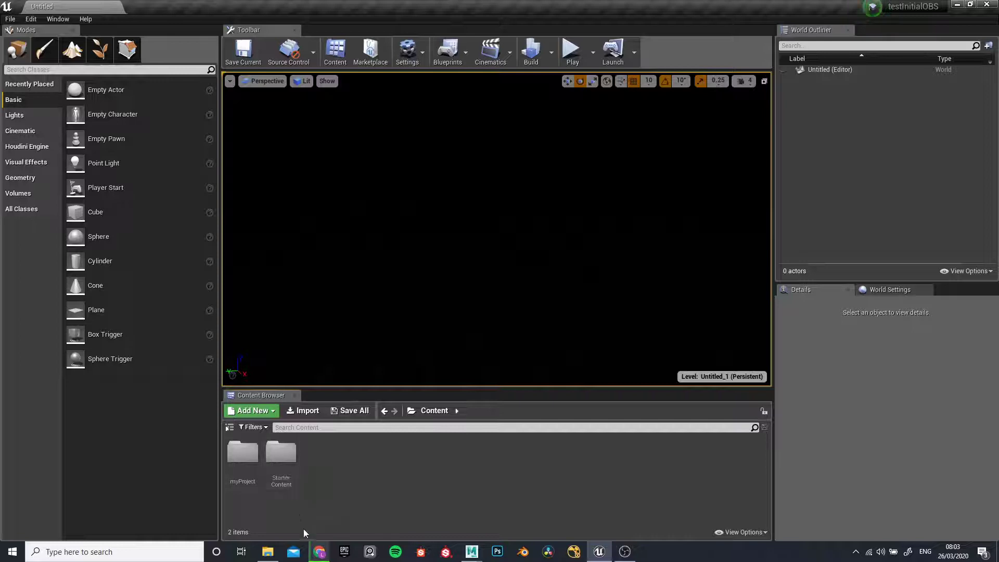
- Switch to File Explorer and view the testInitialOBS project folder and the contents of its SourceFiles folder
click(267, 552)
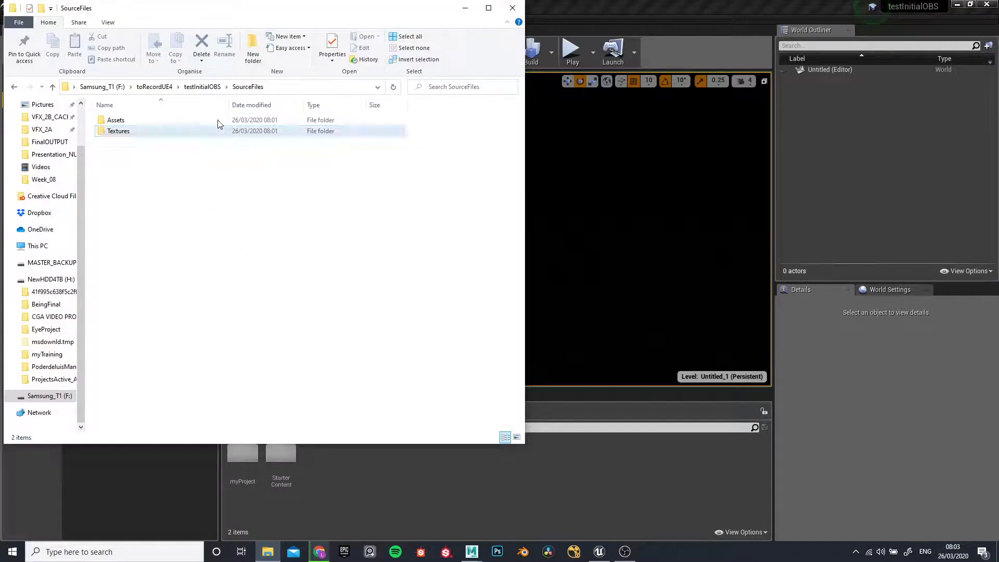
click(204, 88)
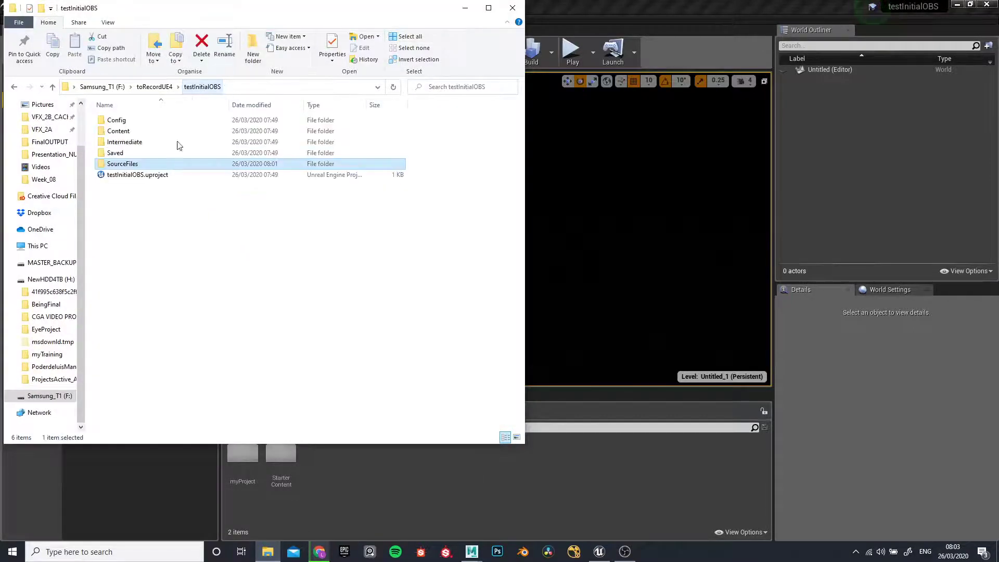
double_click(124, 163)
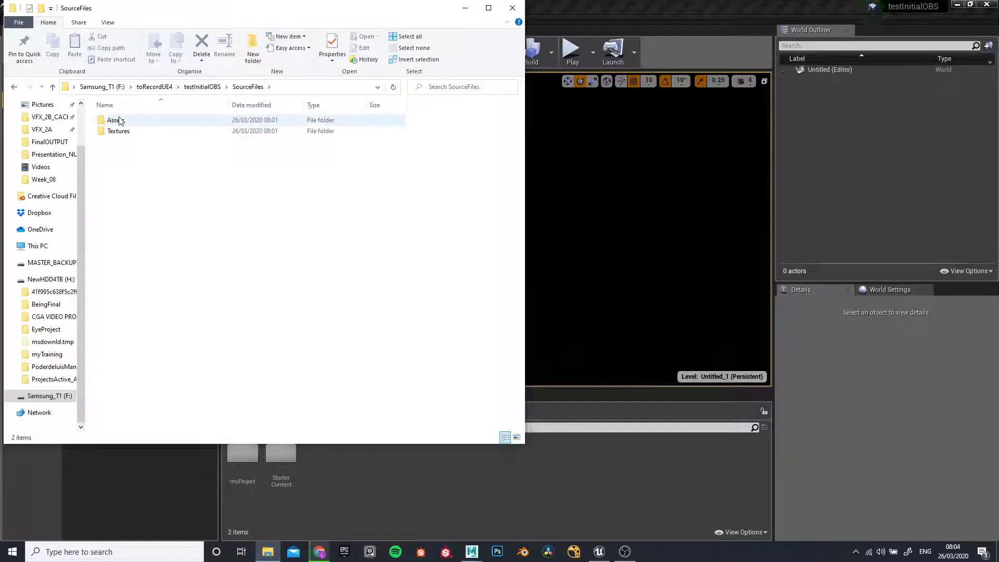
- Return to the Unreal editor and show the Auto Reimport directories to monitor in the Loading & Saving editor preferences
click(465, 7)
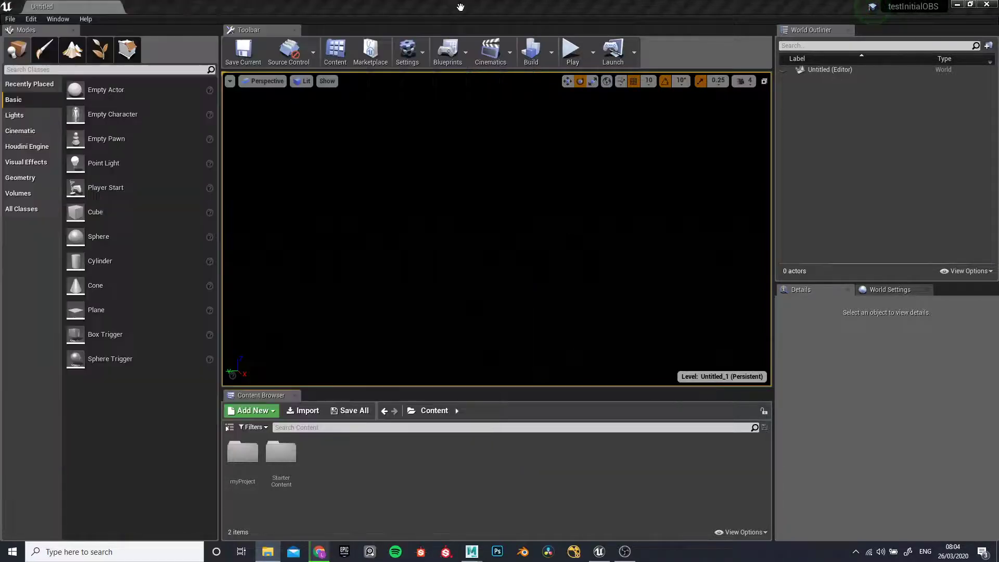
click(31, 19)
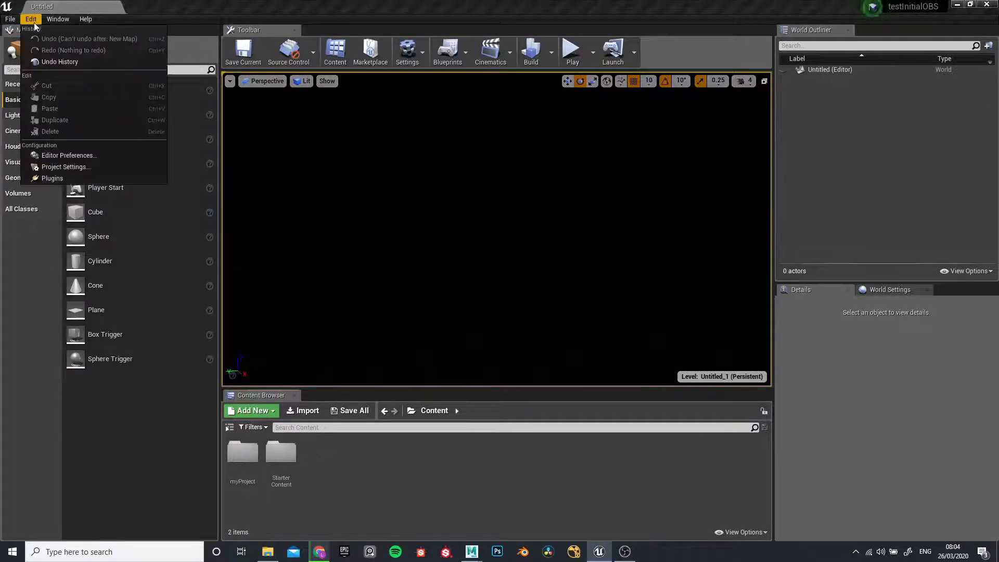
click(73, 156)
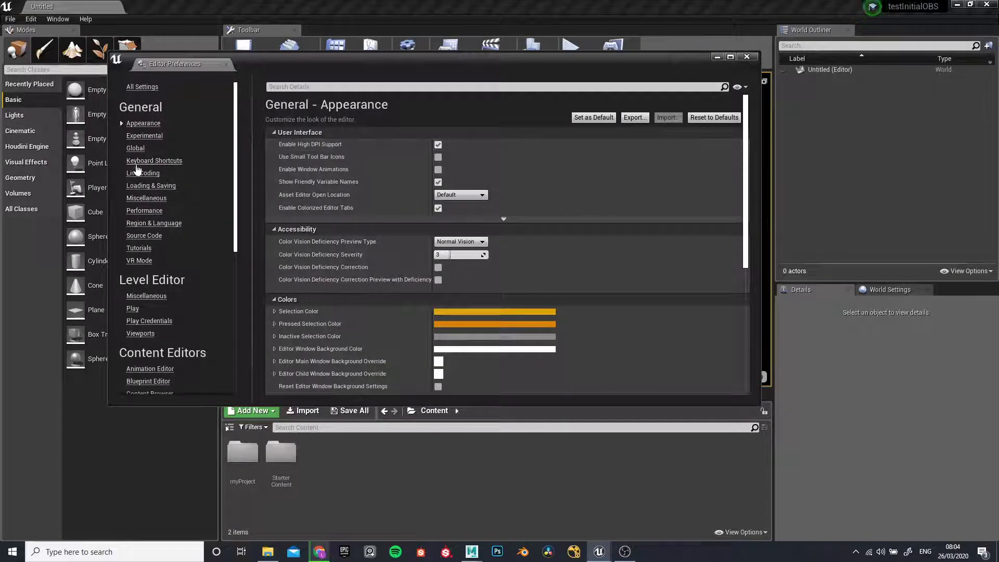
click(146, 186)
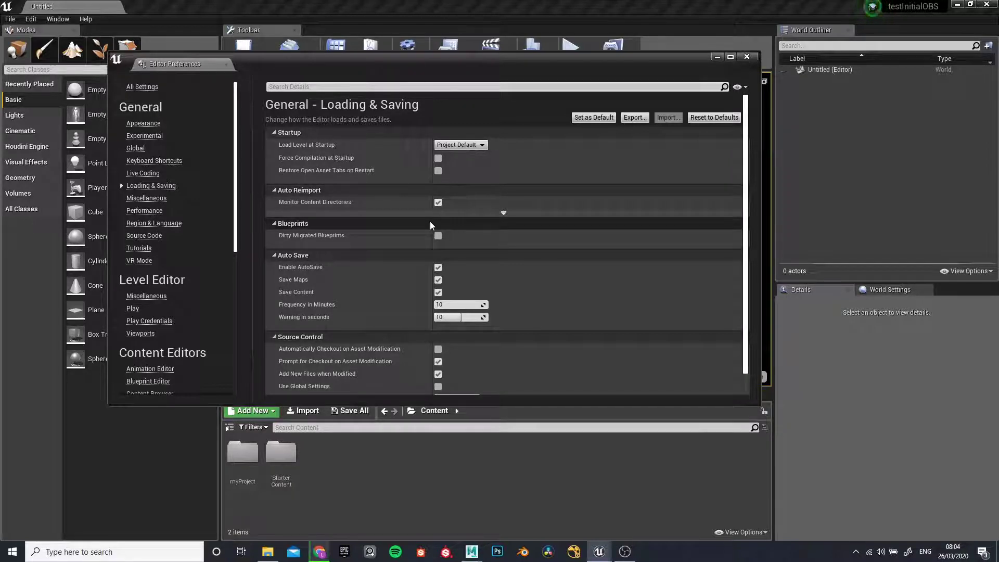
scroll(371, 258, down, 1)
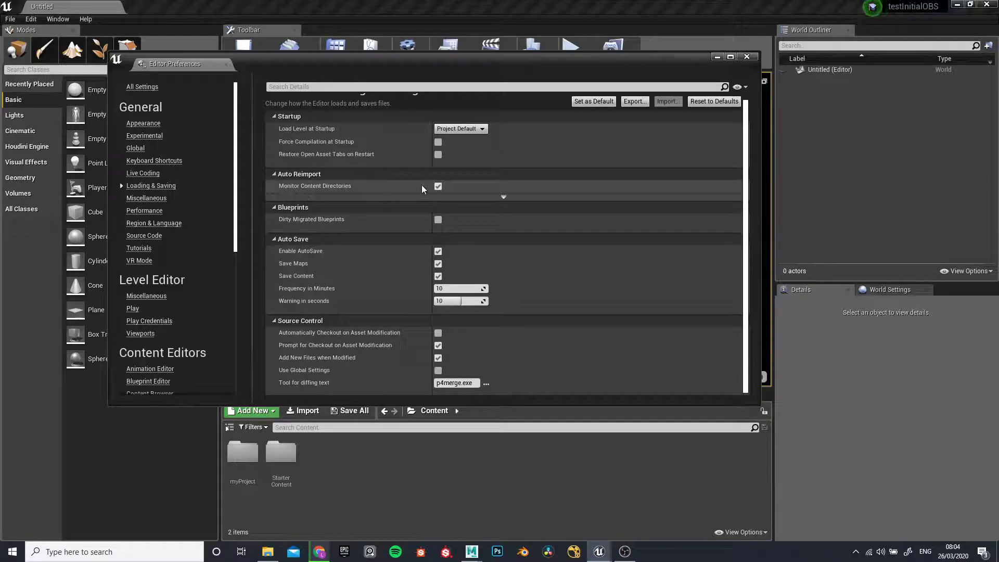
click(502, 197)
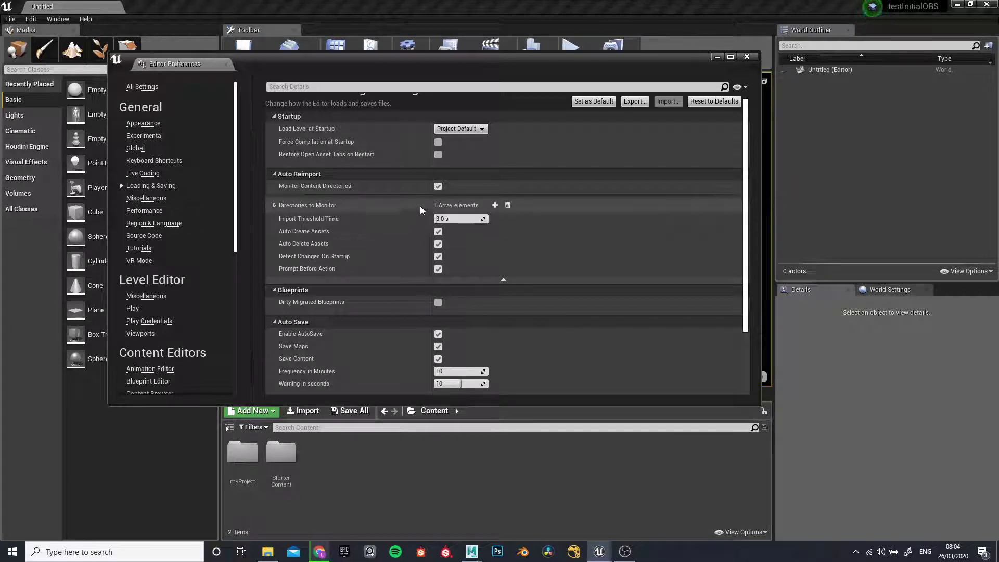
click(274, 205)
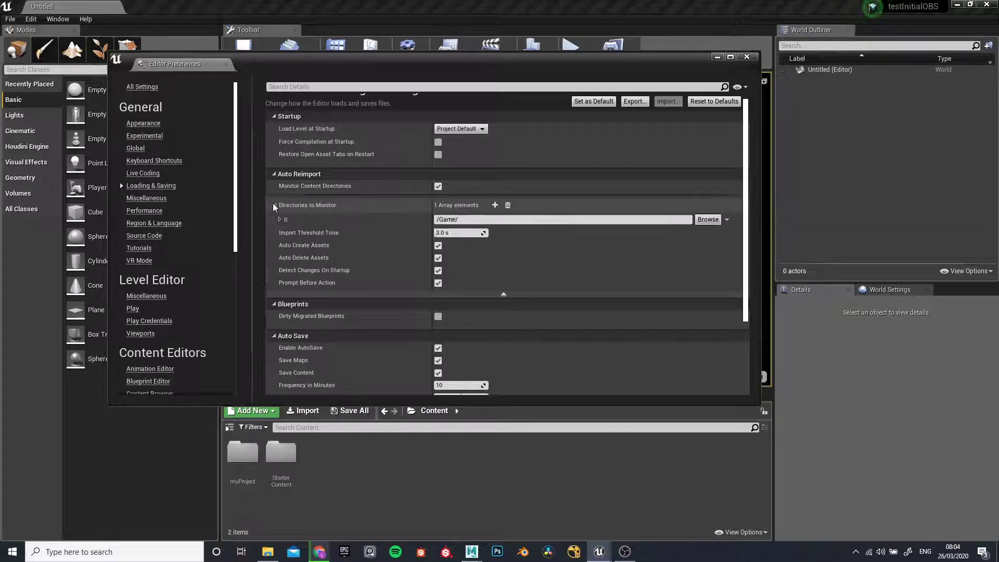
click(276, 207)
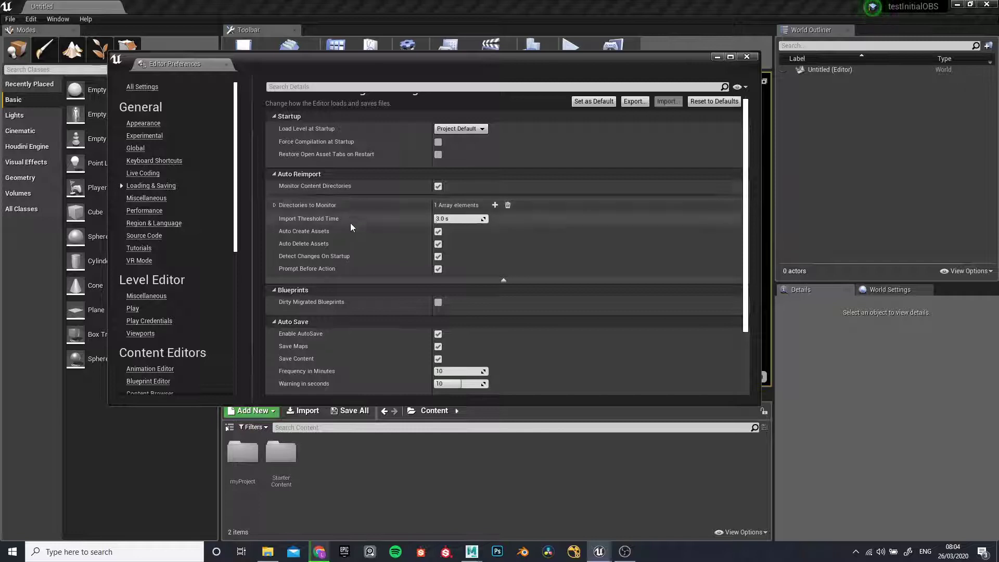
click(274, 206)
click(274, 206)
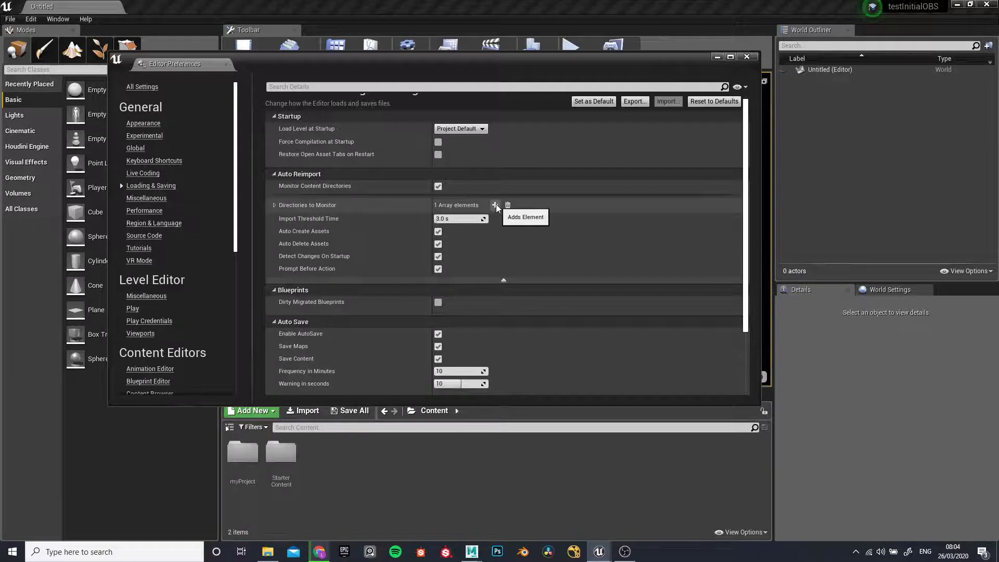
- Add a monitored directory for auto reimport and point it to the project's SourceFiles/Assets folder
click(495, 205)
click(280, 220)
click(279, 219)
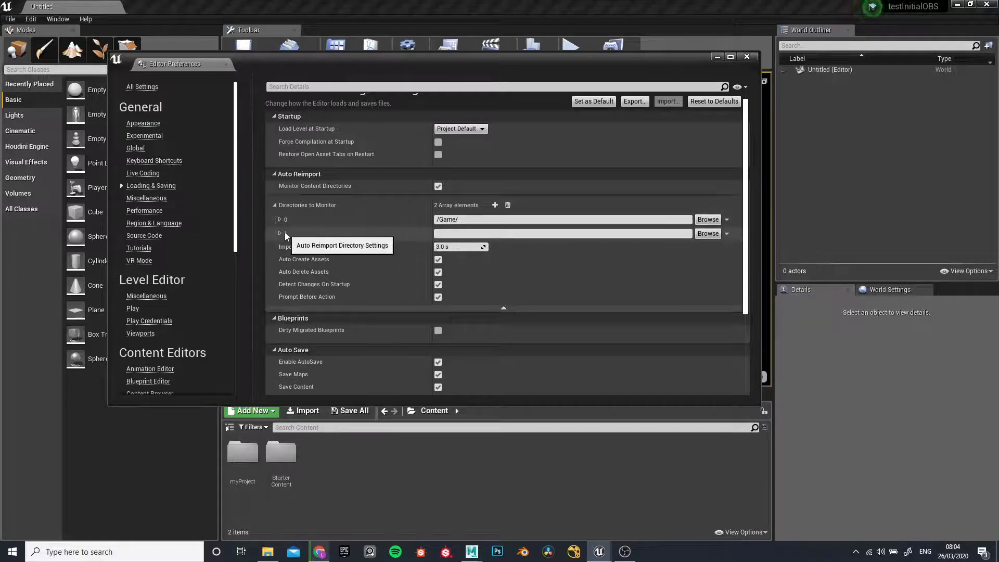
click(280, 234)
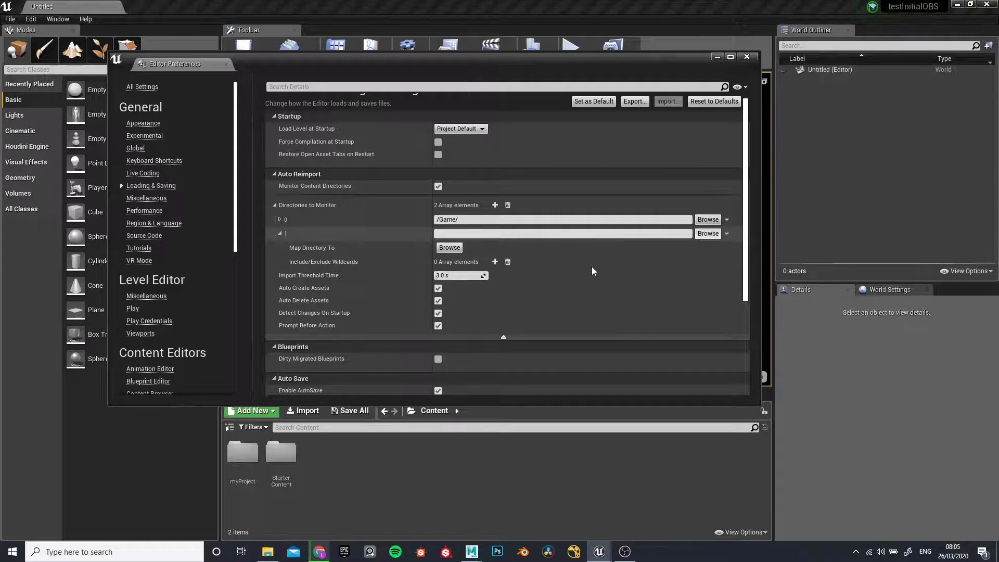
click(708, 233)
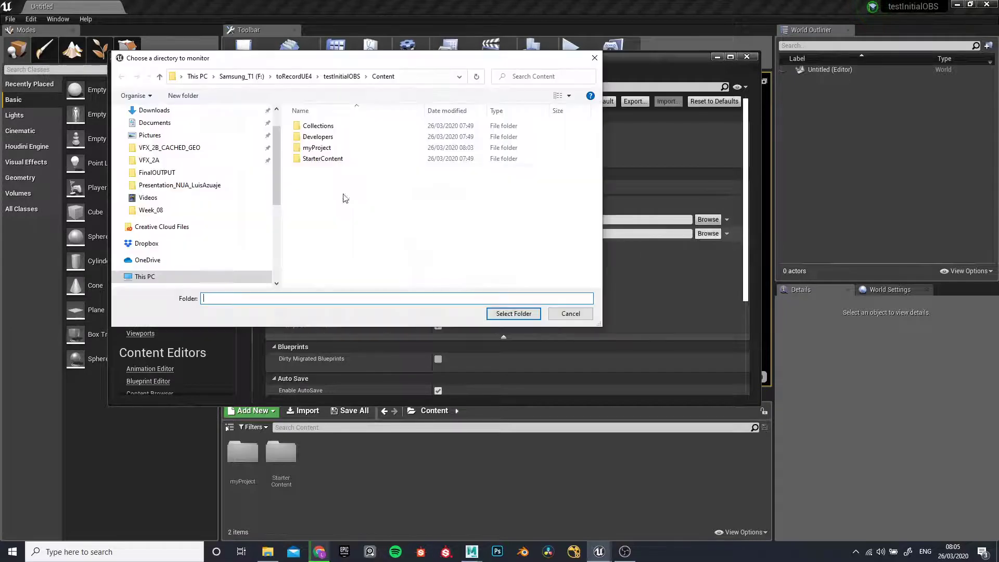
click(348, 77)
double_click(323, 169)
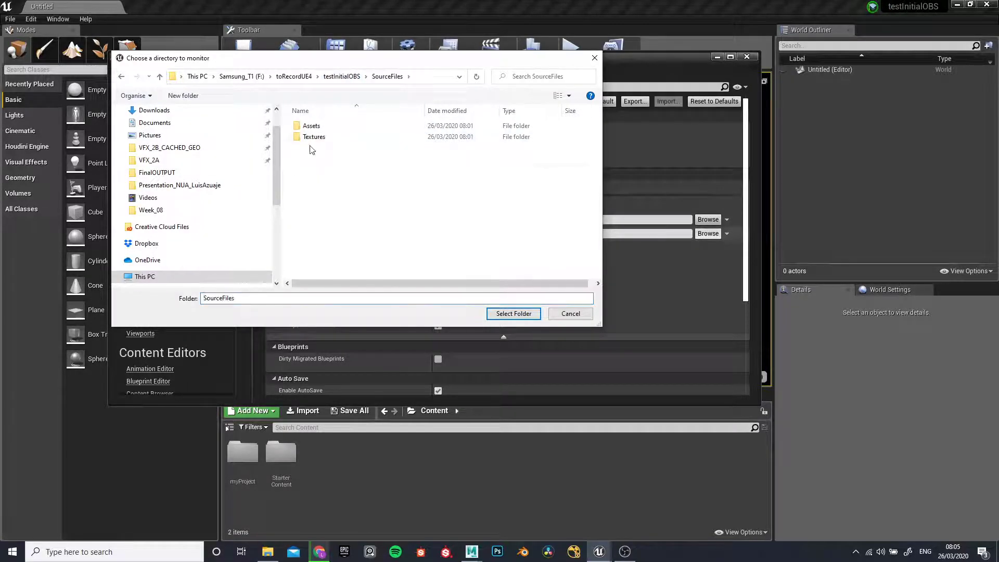
click(309, 126)
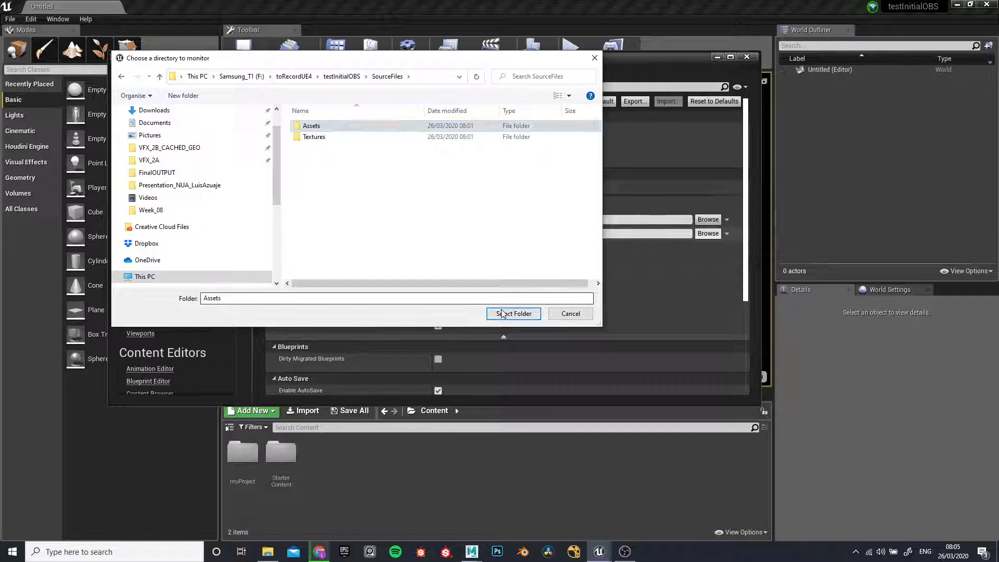
click(513, 314)
- Map the monitored SourceFiles/Assets directory to the content folder /Game/myProject/Assets
click(450, 247)
click(446, 285)
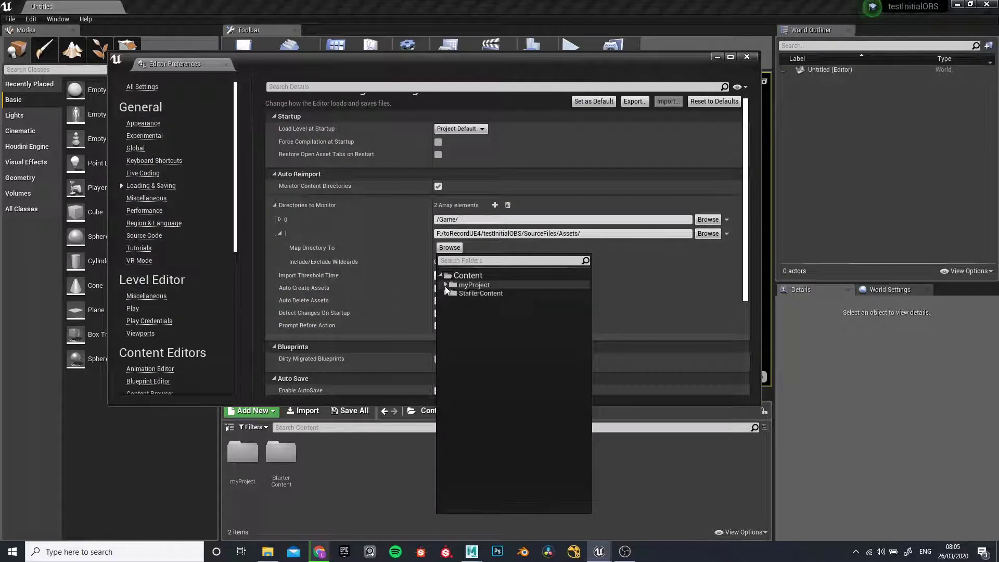
click(474, 294)
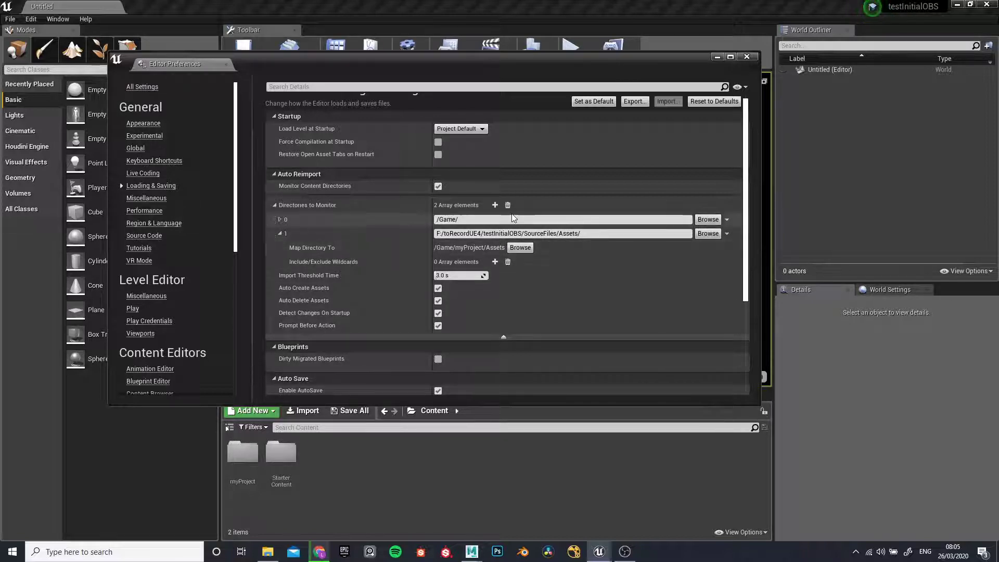
- Add another monitored directory and point it to the project's SourceFiles/Textures folder
click(495, 205)
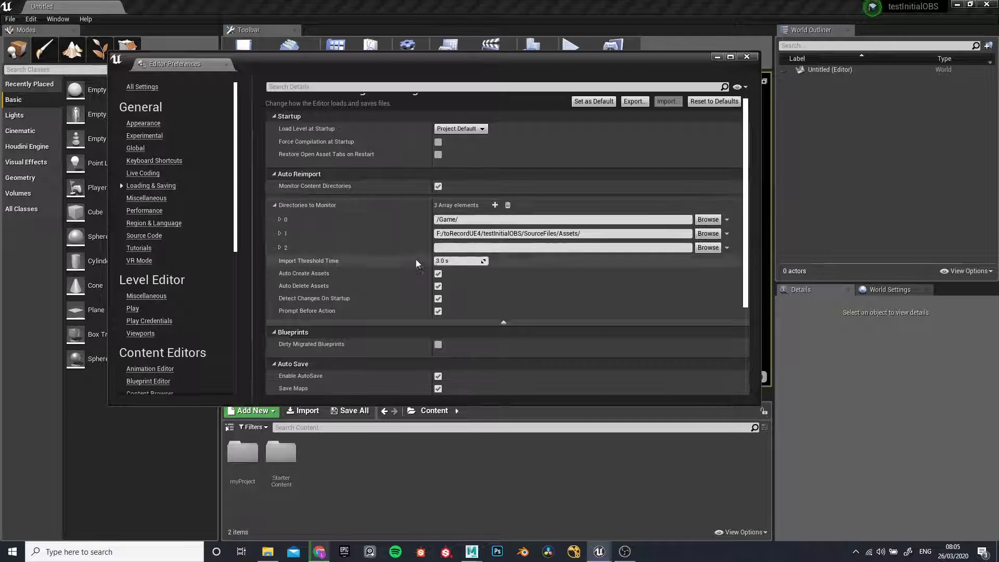
click(280, 248)
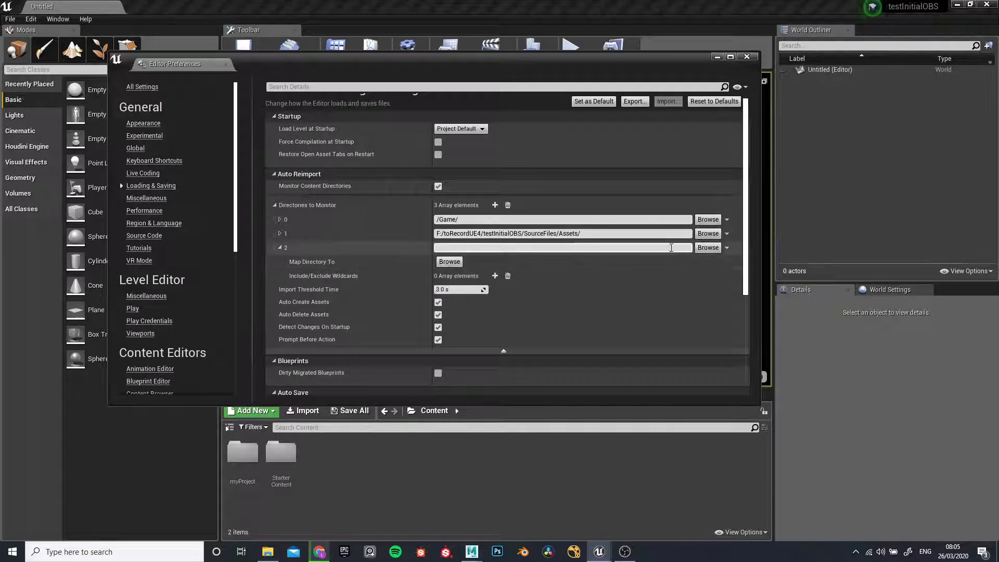
click(698, 248)
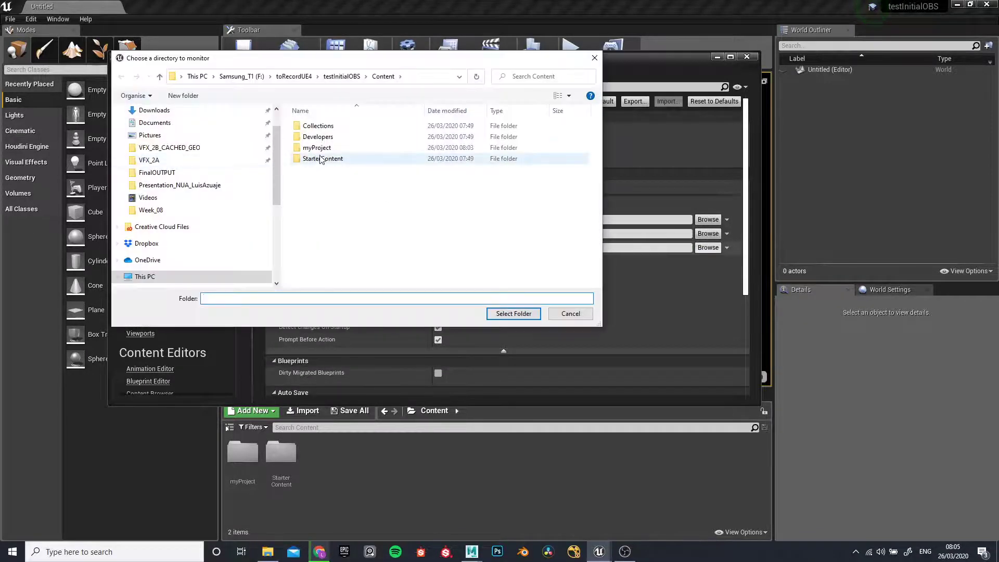
click(342, 76)
double_click(323, 169)
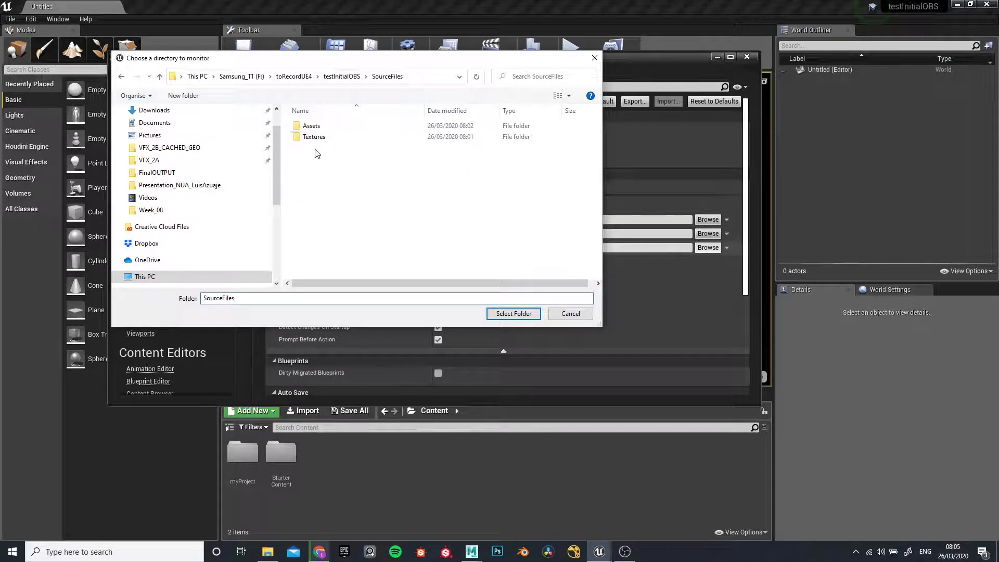
click(314, 137)
click(514, 314)
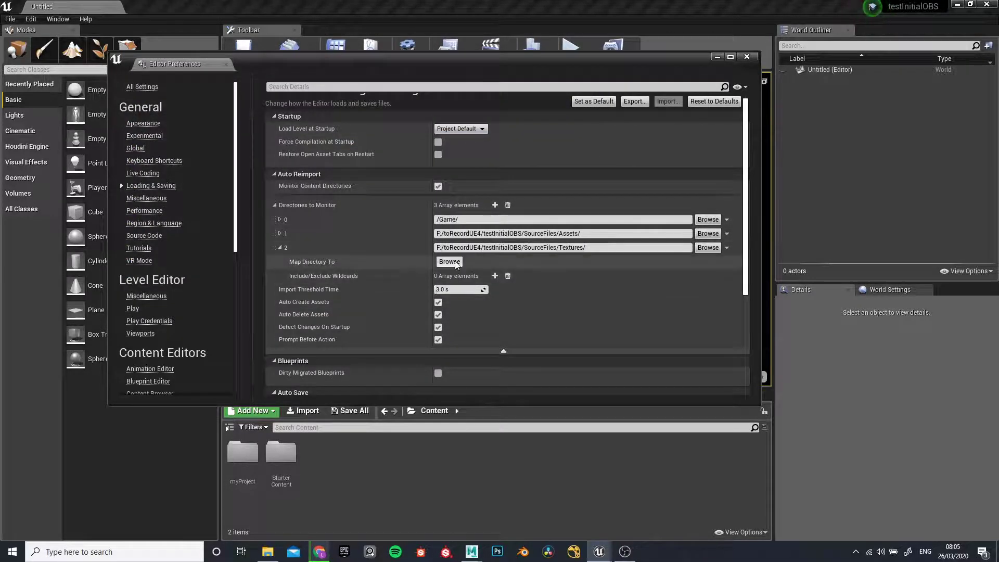
- Map the monitored SourceFiles/Textures directory to /Game/myProject/Textures and close the editor preferences
click(449, 262)
click(446, 299)
click(471, 324)
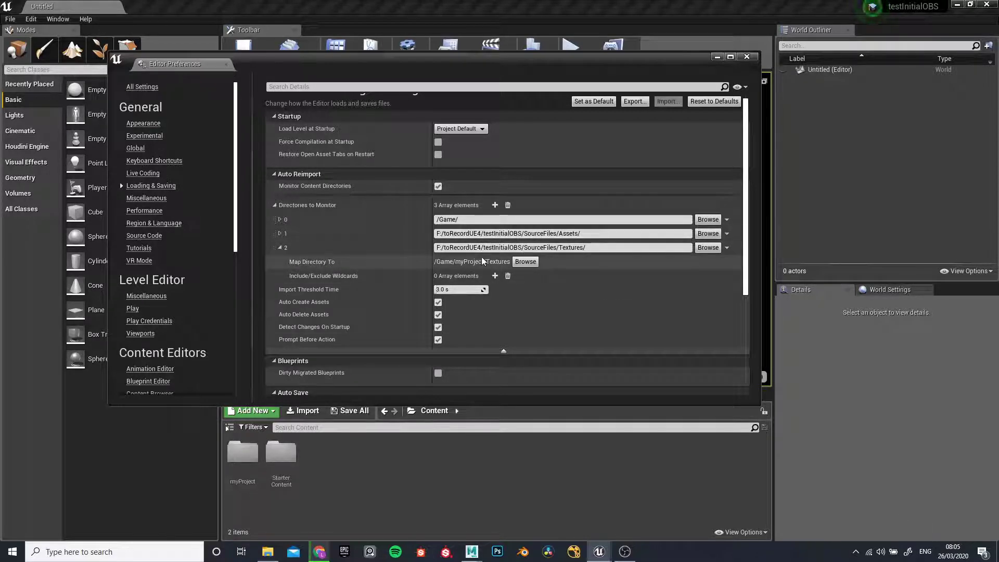
scroll(526, 278, down, 1)
scroll(526, 276, up, 2)
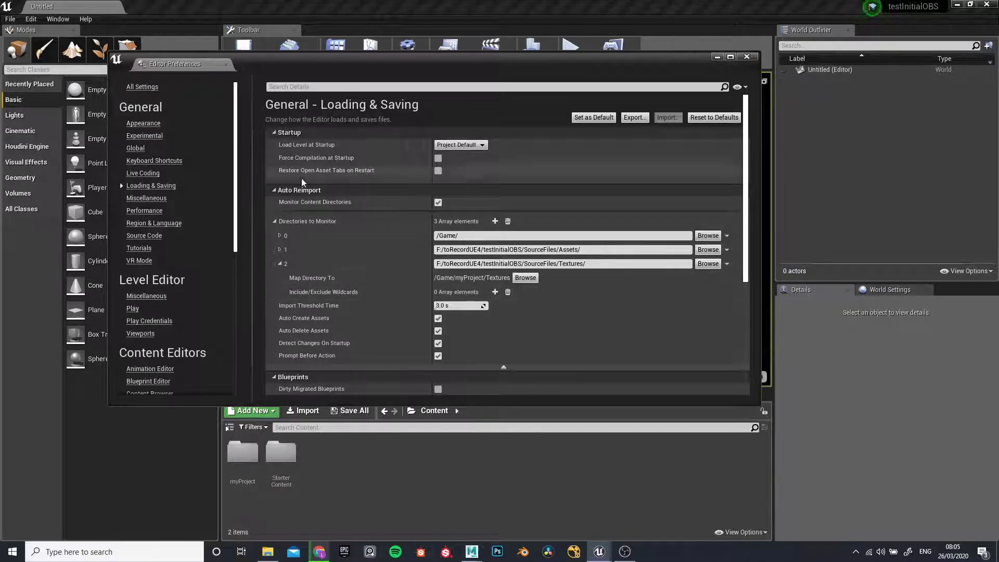
click(747, 57)
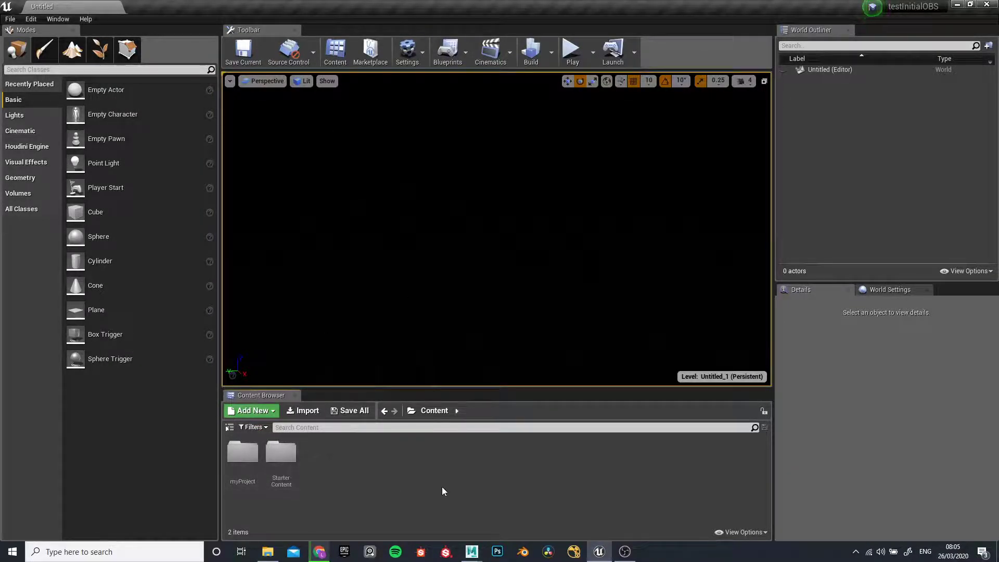
- Switch to File Explorer, check the contents of the SourceFiles Assets folder, and return to the Unreal editor
click(267, 552)
click(120, 123)
double_click(116, 121)
click(248, 87)
click(465, 8)
- Open the myProject/Assets content folder and choose SM_backdrop.fbx from SourceFiles/Assets for import
click(257, 456)
double_click(258, 456)
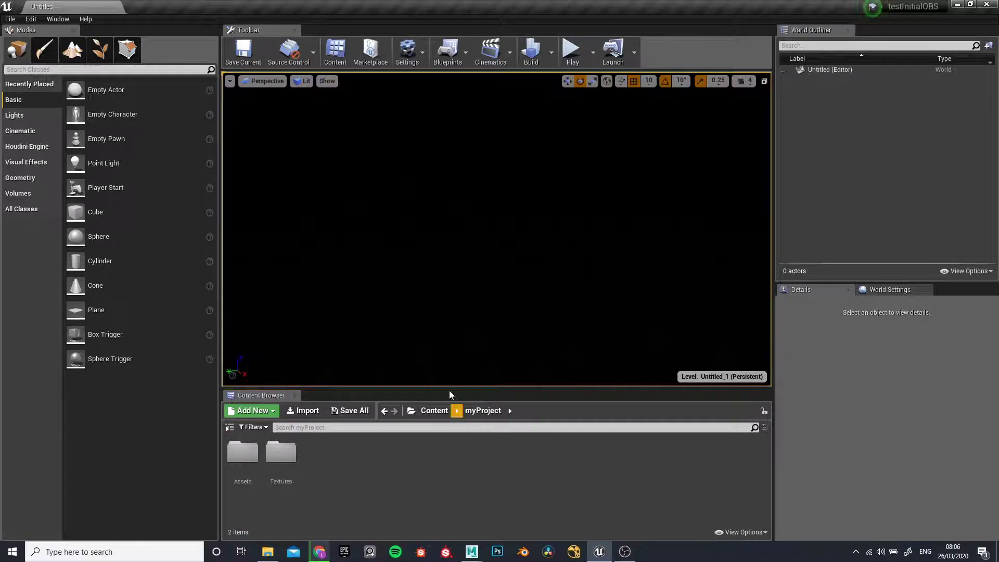
double_click(243, 452)
click(320, 411)
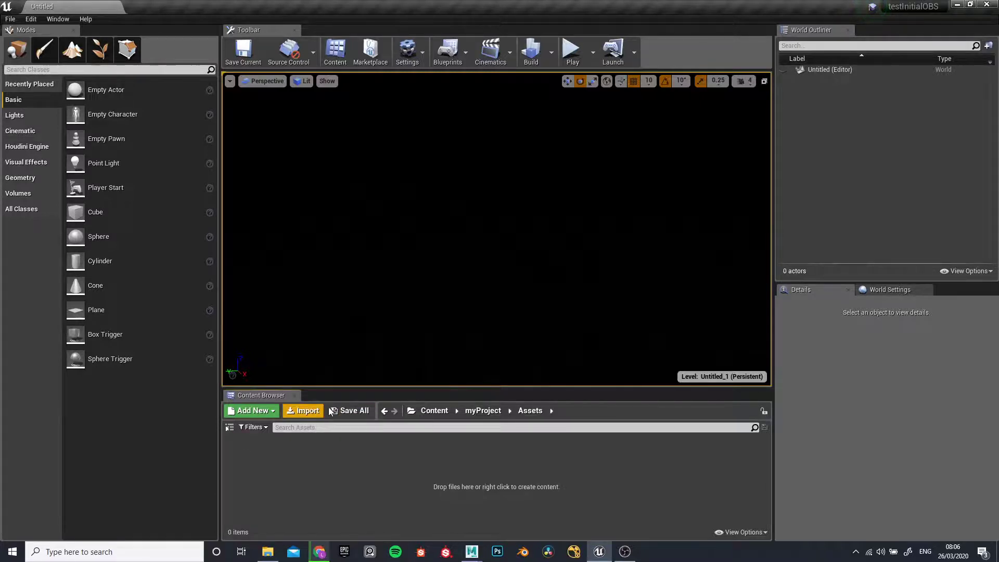
click(234, 26)
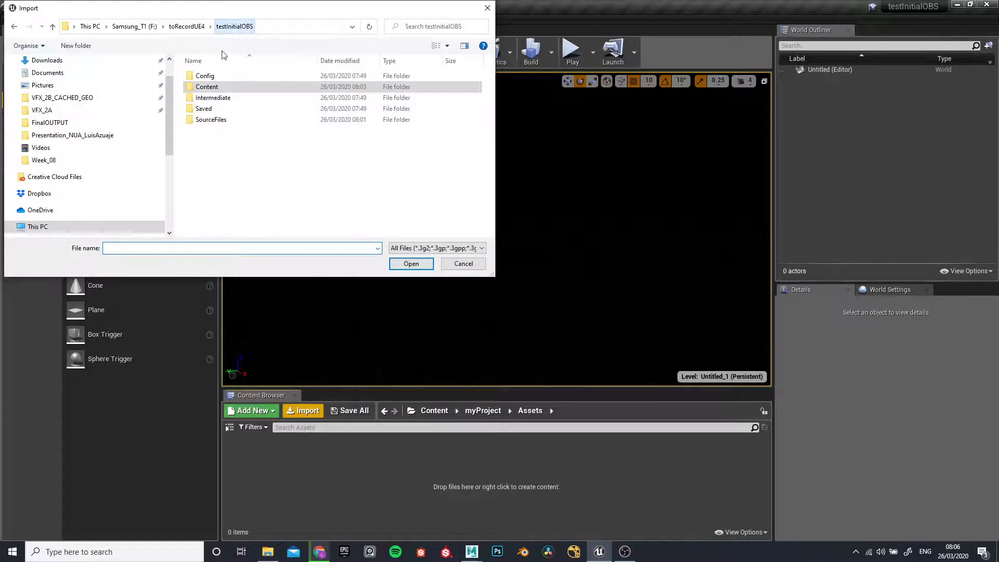
double_click(211, 120)
double_click(208, 76)
click(222, 77)
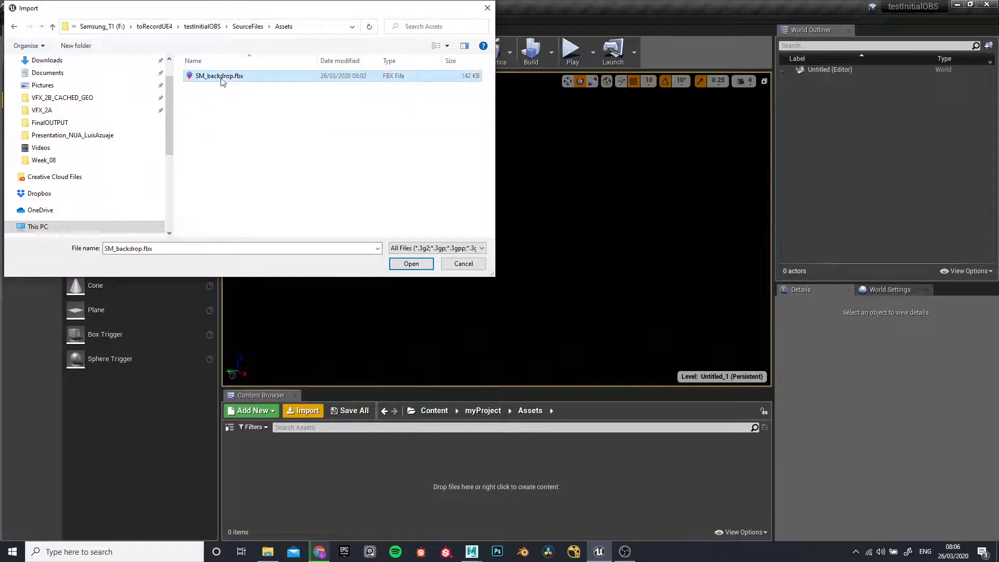
click(409, 264)
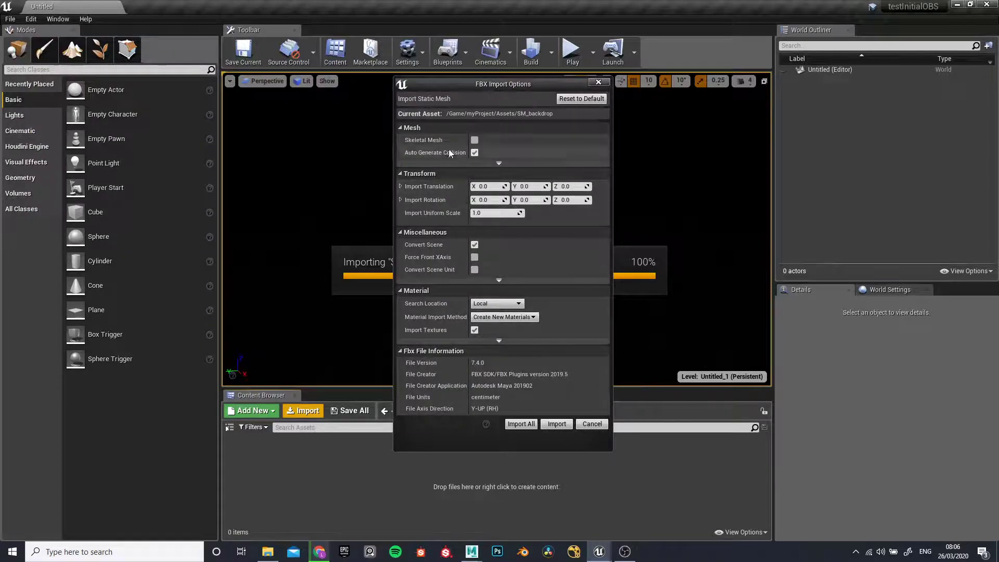
- Import the backdrop mesh with Combine Meshes enabled and the normal import method set to Import Normals and Tangents
click(503, 164)
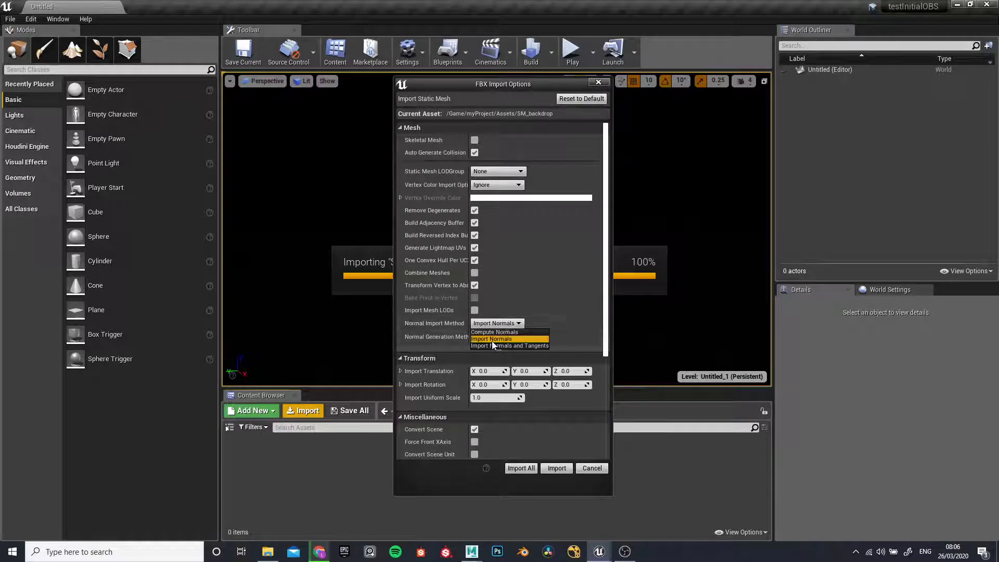
click(497, 323)
click(507, 345)
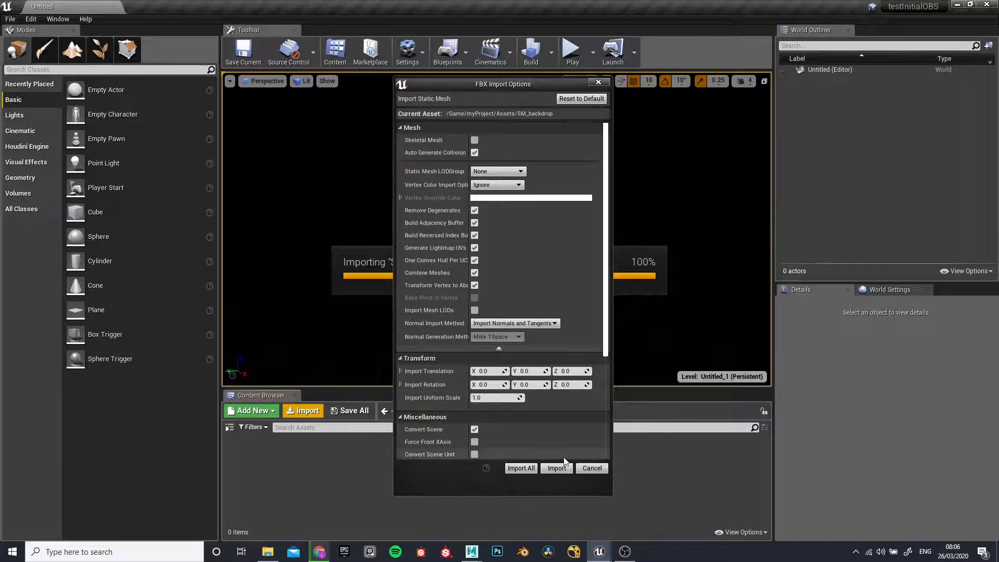
click(556, 469)
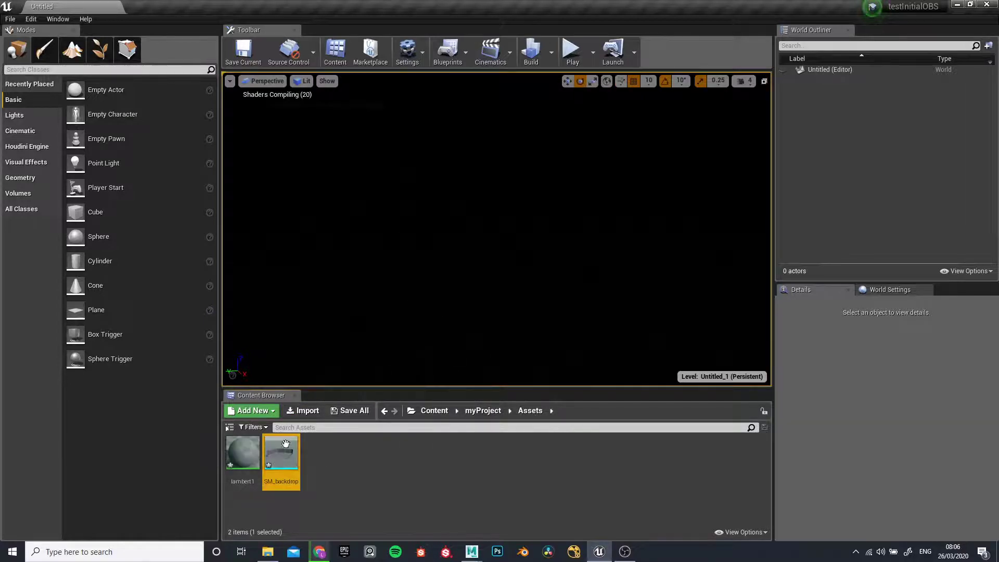
- Force delete the imported lambert1 material from the Assets folder
click(241, 454)
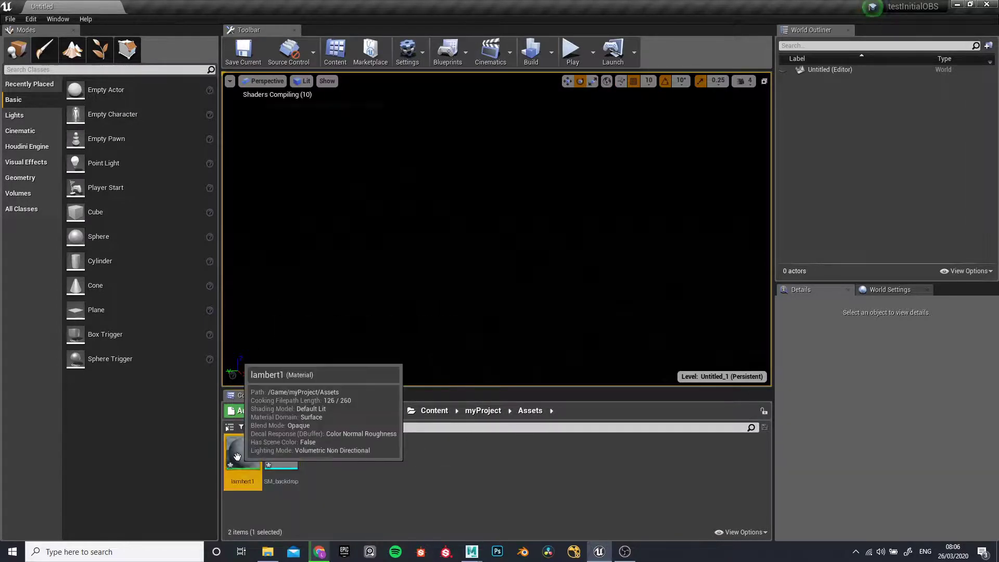
key(Delete)
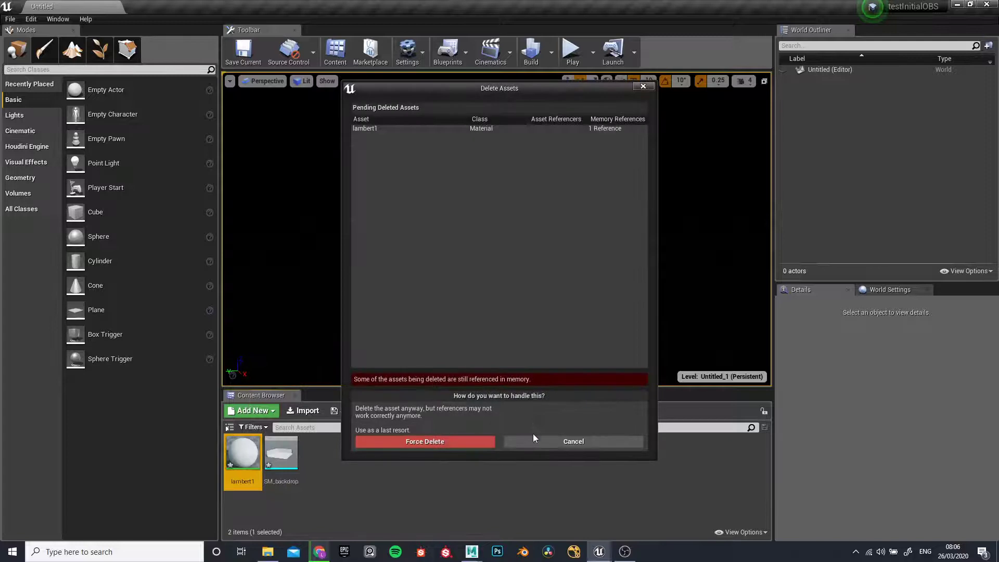
click(441, 447)
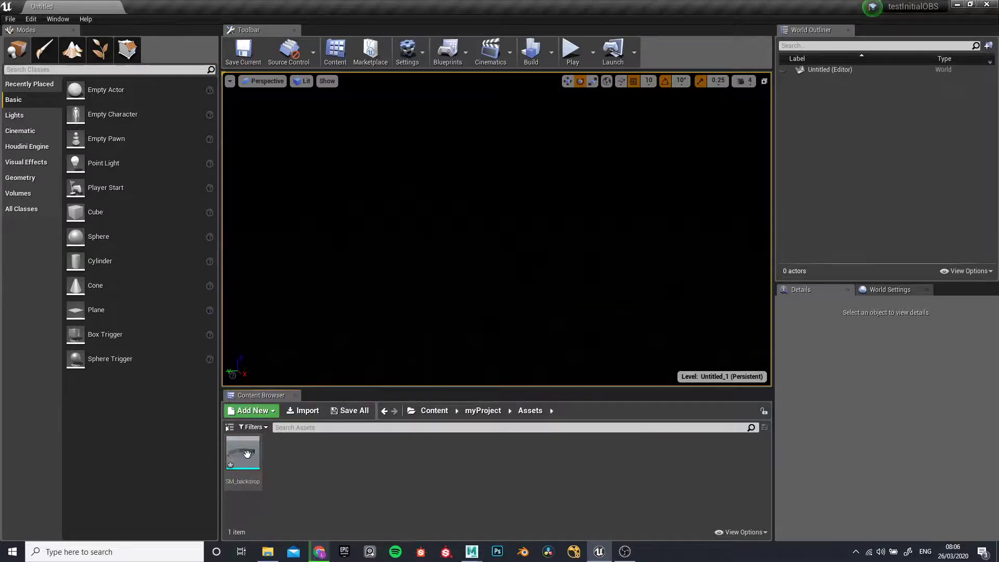
- Place the SM_backdrop mesh in the level and reset its location to the origin
drag(251, 456, 524, 236)
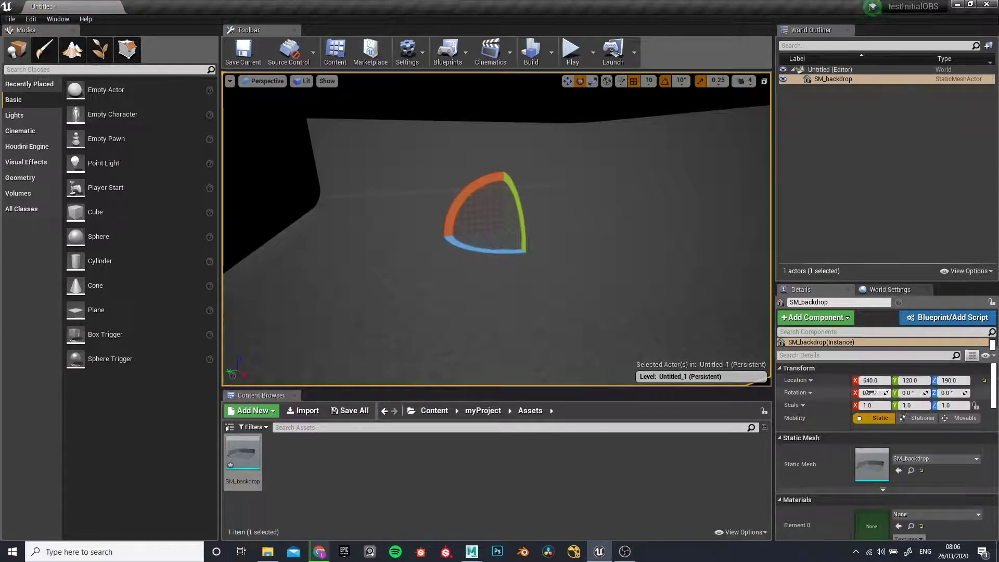
click(984, 380)
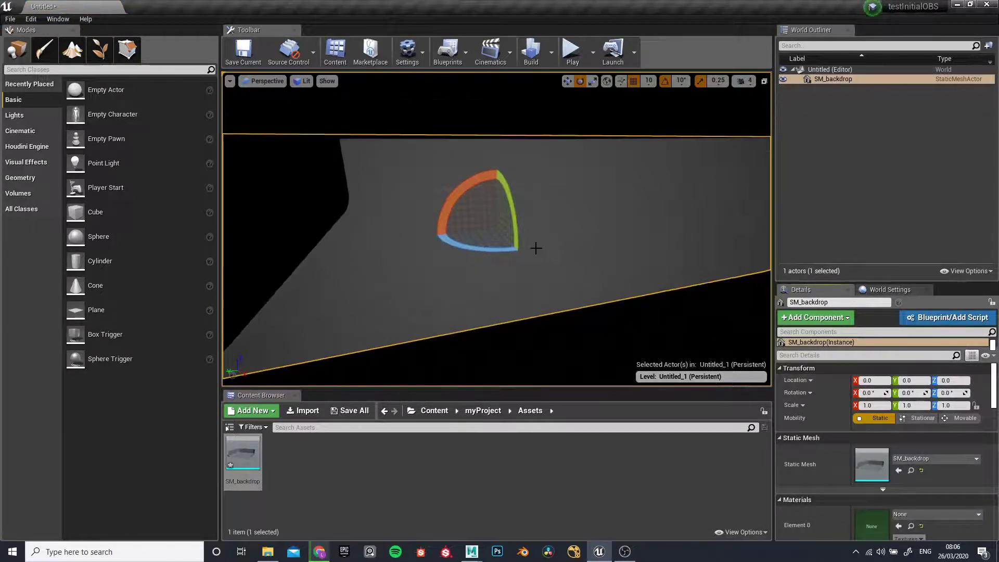
alt+drag(528, 254, 406, 281)
scroll(475, 254, up, 8)
click(243, 458)
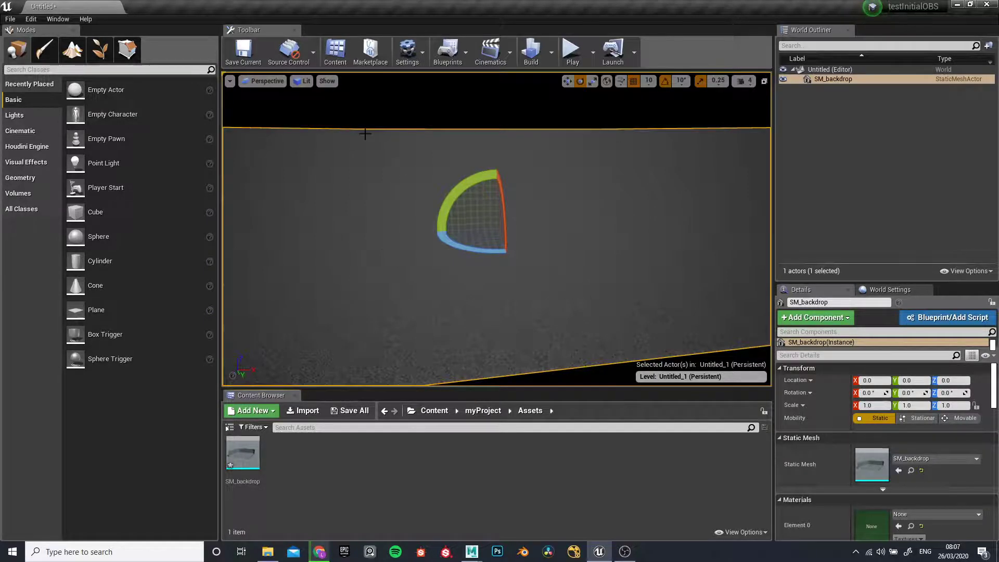
scroll(516, 211, up, 4)
scroll(515, 213, down, 5)
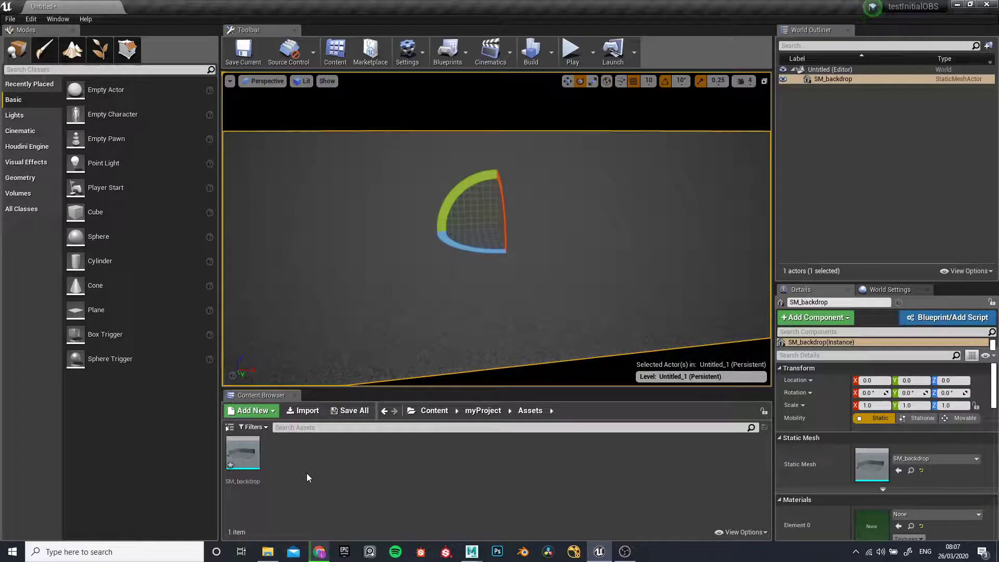
- Enable Show Engine Content, reveal the folder tree in the Content Browser, and open the Engine Content folder
click(728, 532)
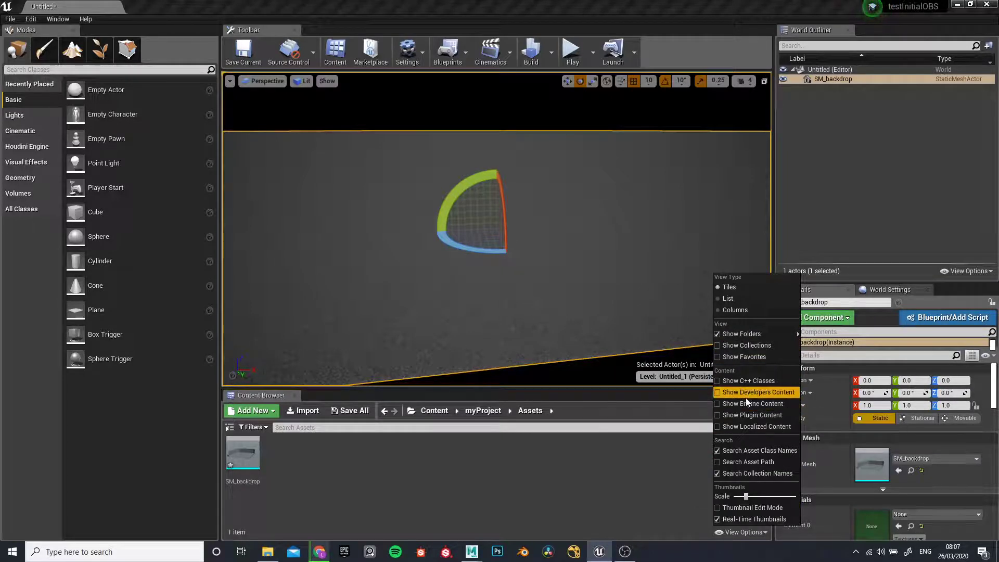
click(719, 405)
click(663, 509)
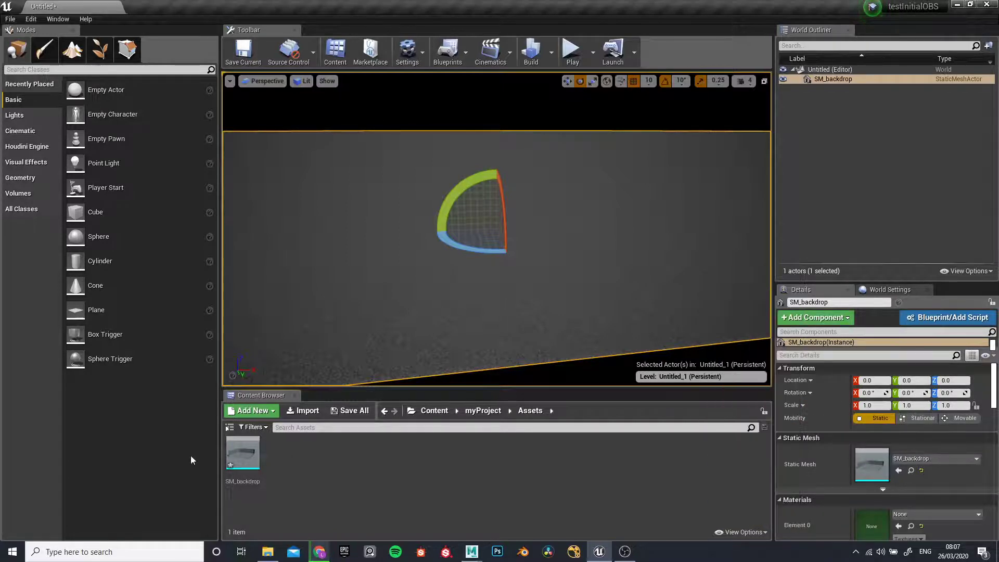
click(432, 411)
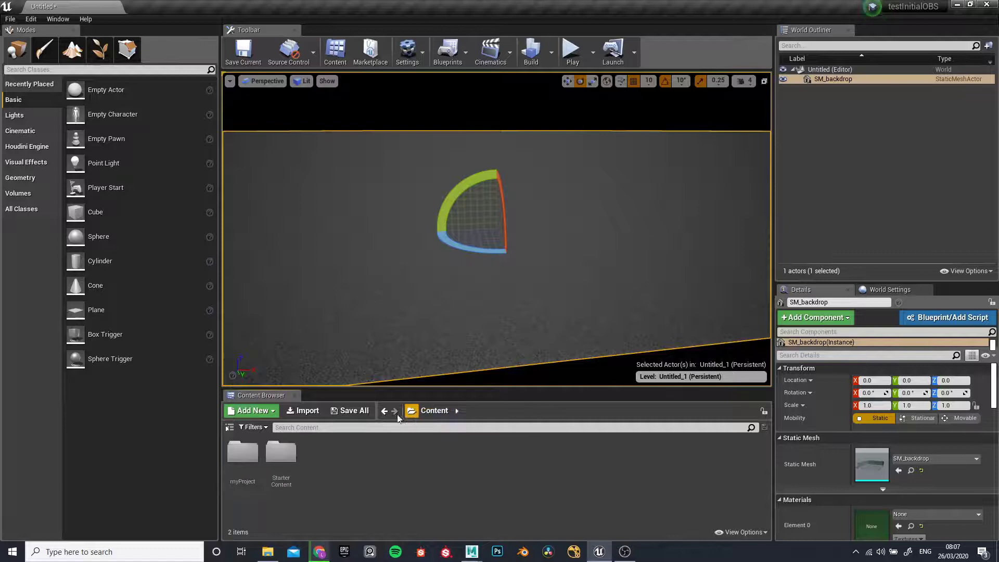
click(237, 451)
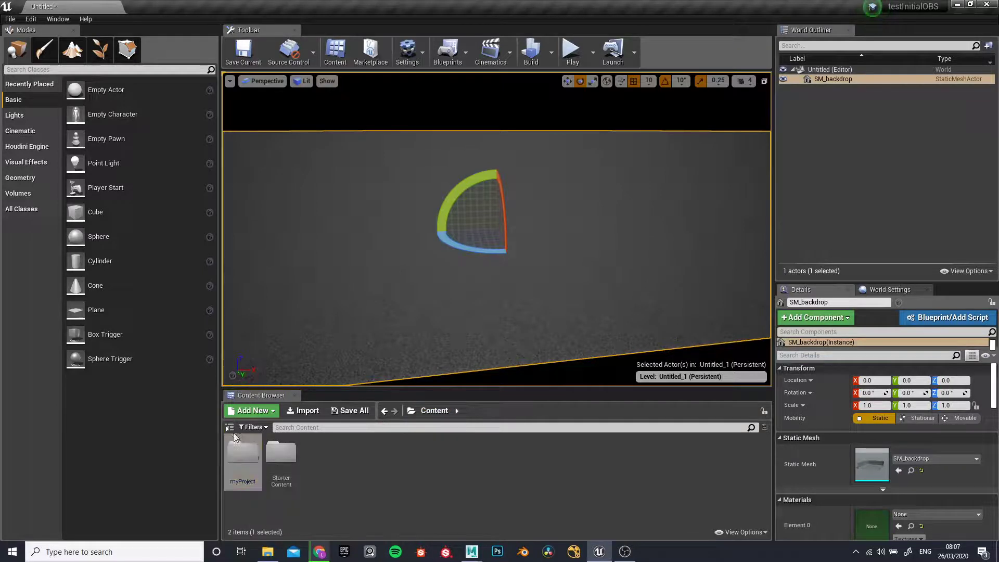
click(230, 428)
click(258, 485)
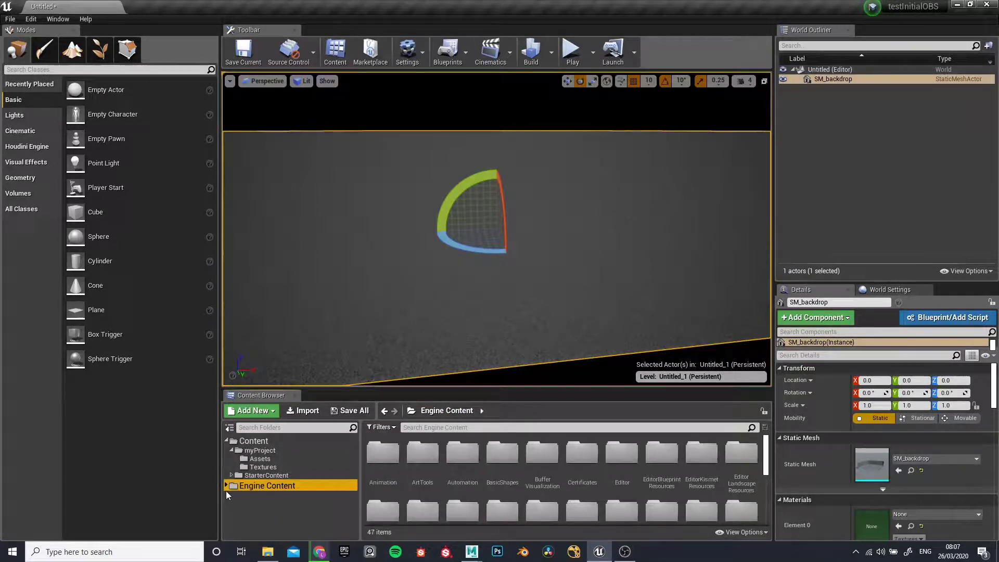
scroll(450, 498, down, 5)
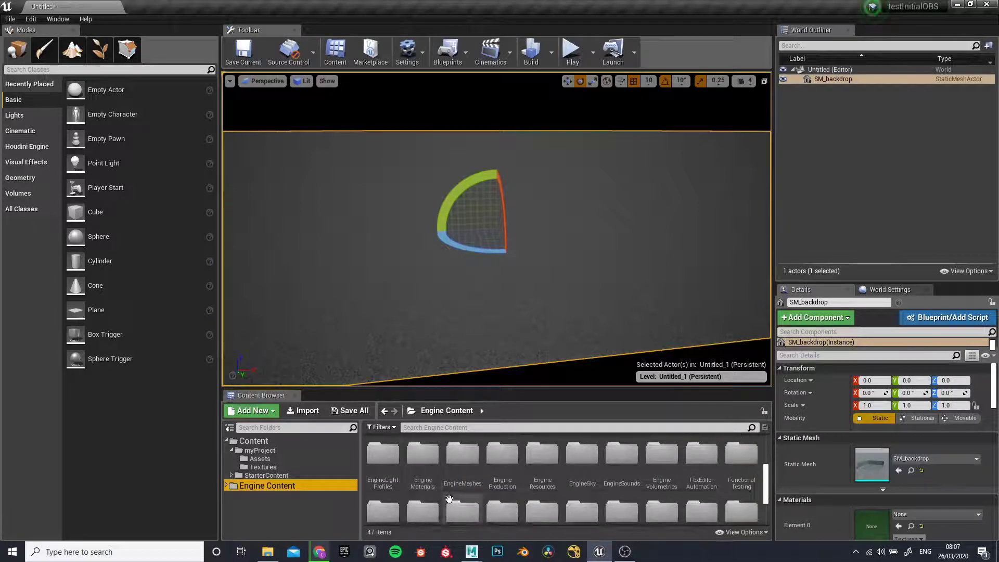
scroll(450, 499, up, 5)
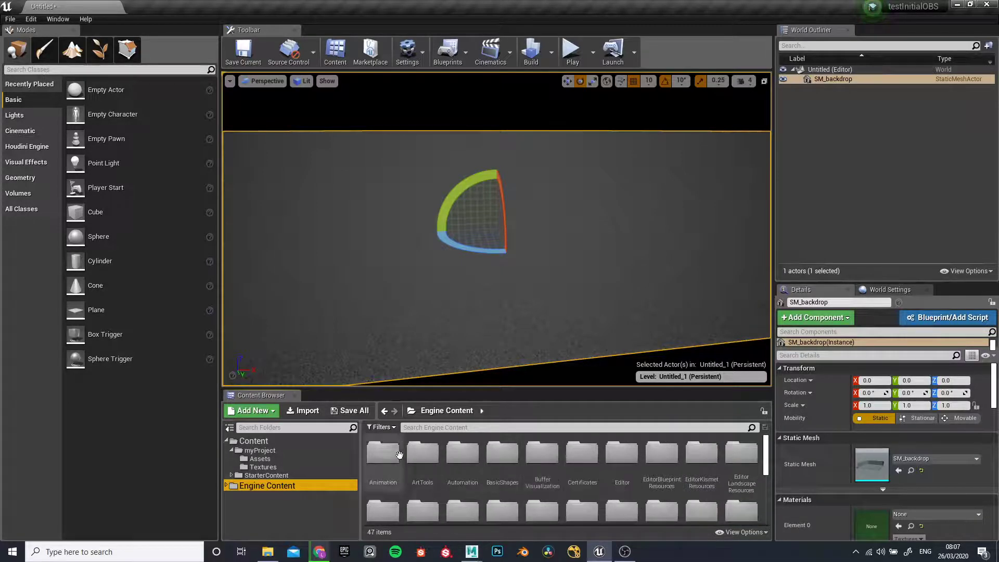
- Search Engine Content for "SM_" and place the SM_ColorCalibrator mesh in the level on the backdrop
click(442, 428)
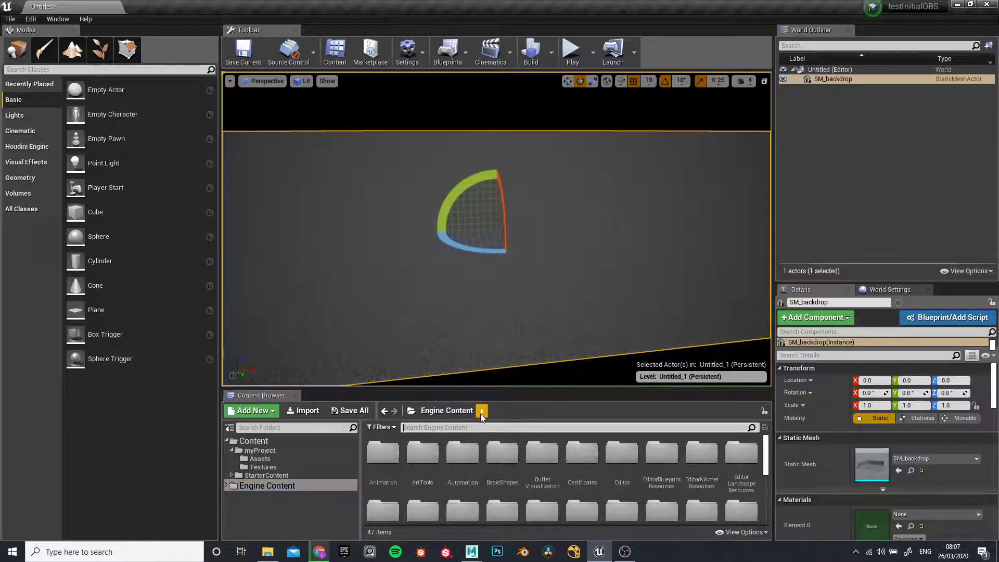
text(SM_)
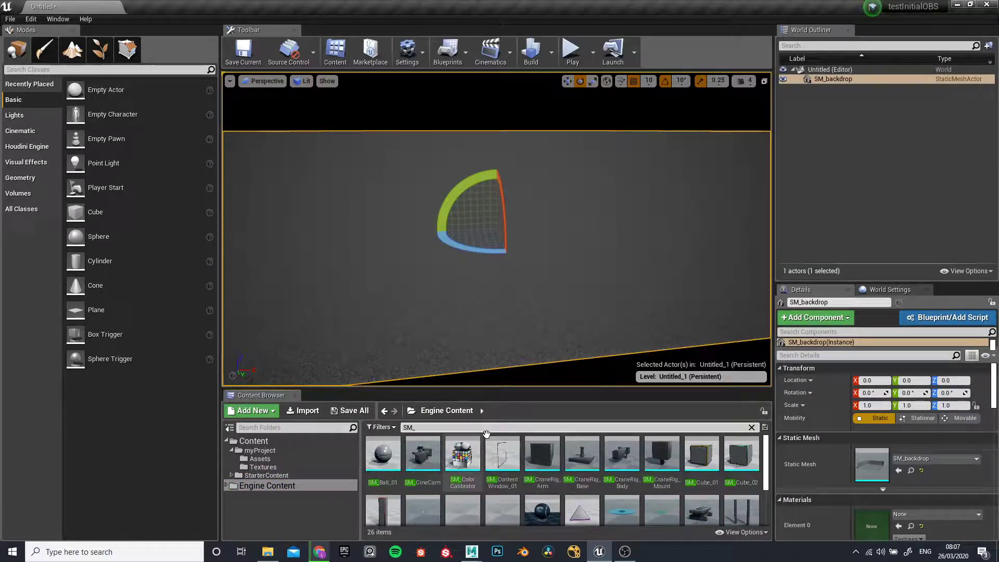
scroll(622, 463, down, 1)
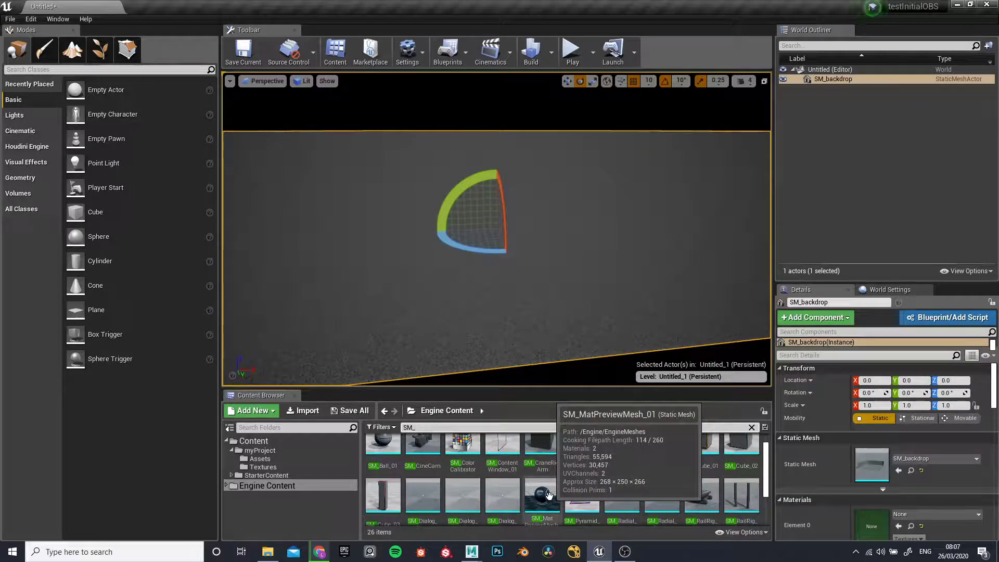
scroll(406, 485, down, 4)
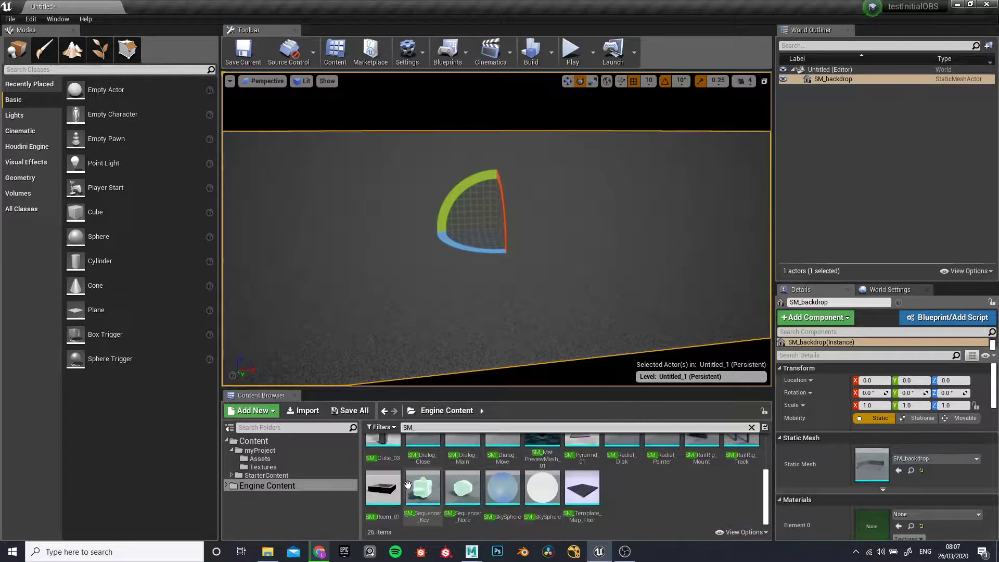
scroll(416, 489, up, 6)
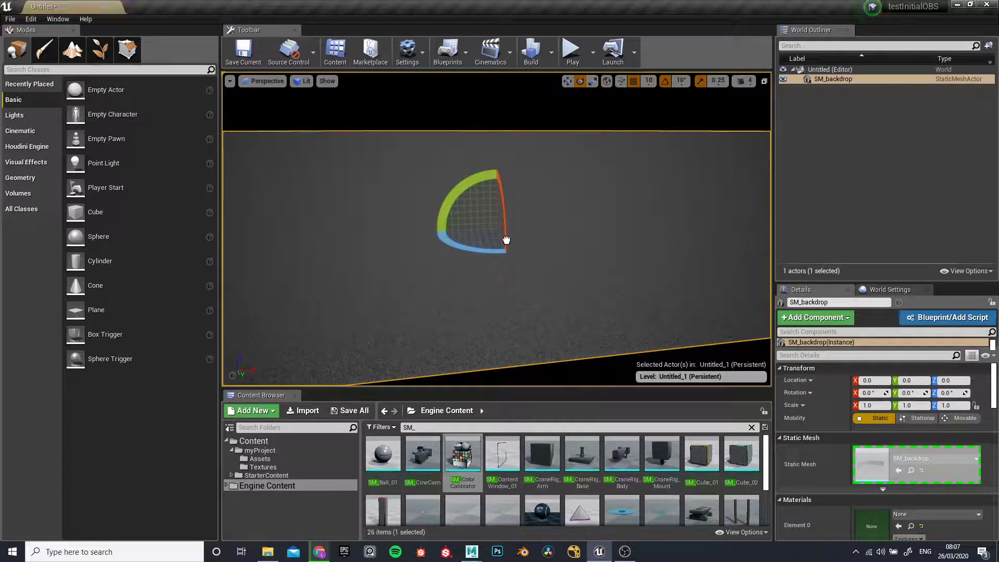
drag(503, 243, 503, 244)
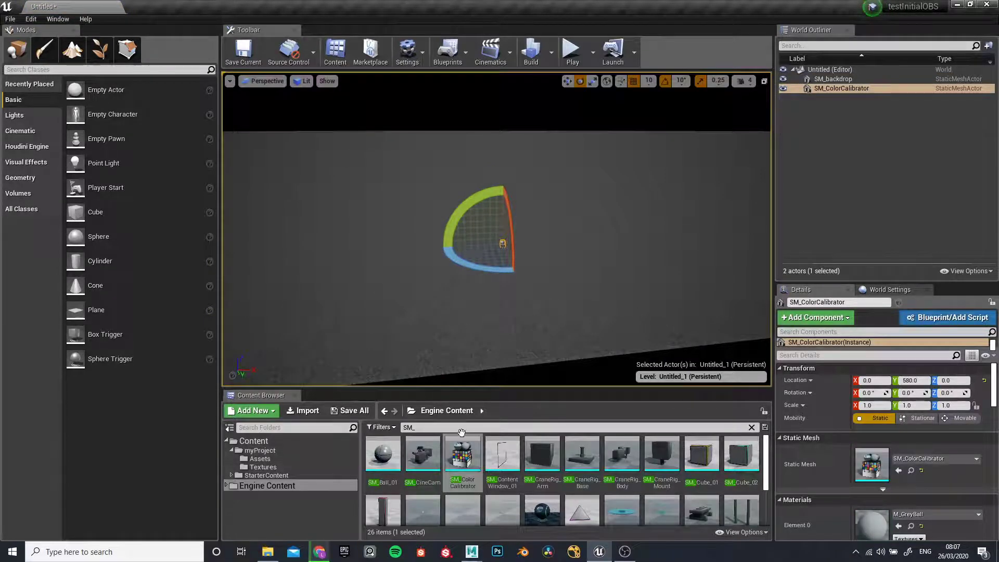
- Clear the asset search and return to the myProject content folder
click(427, 273)
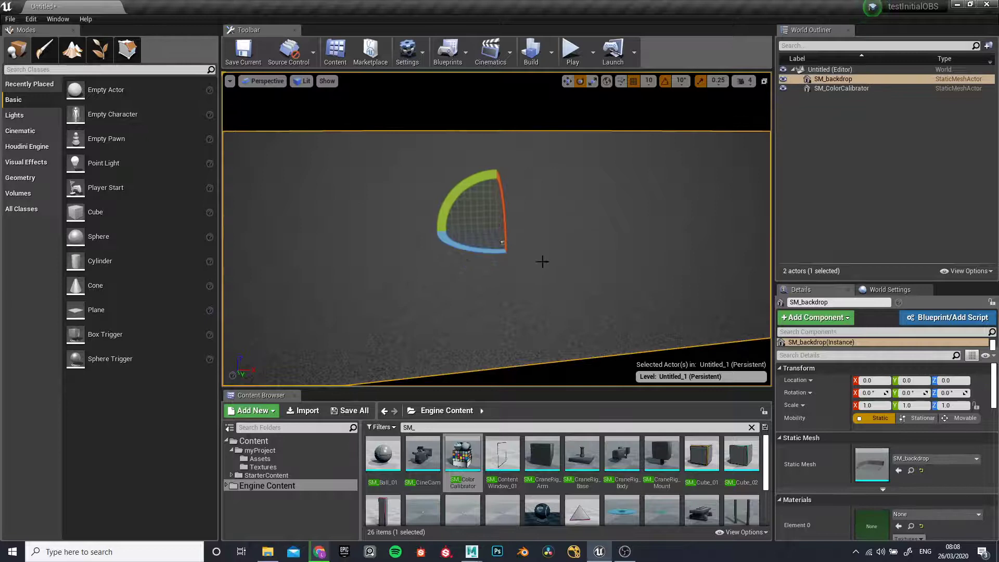
text(_)
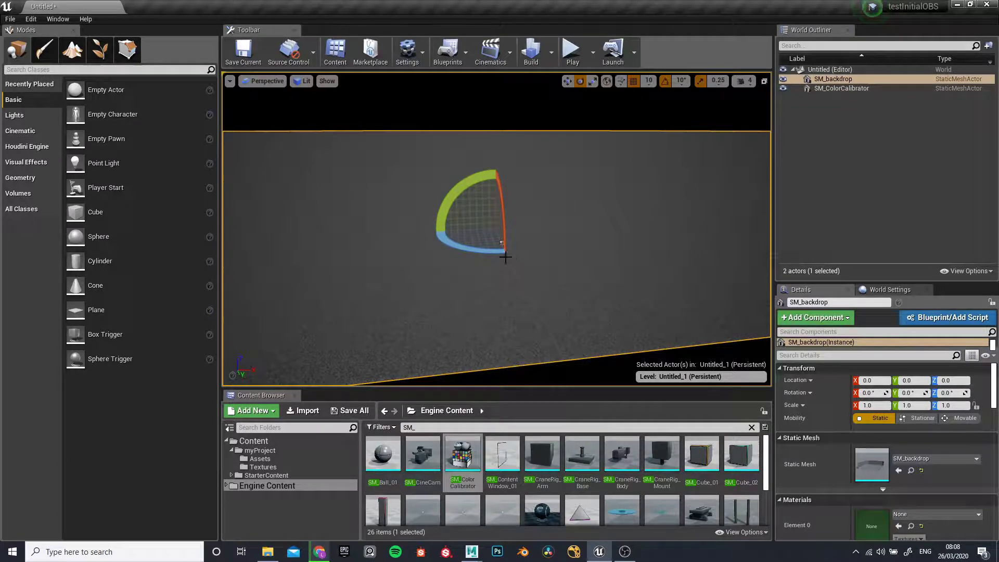
click(752, 428)
click(260, 451)
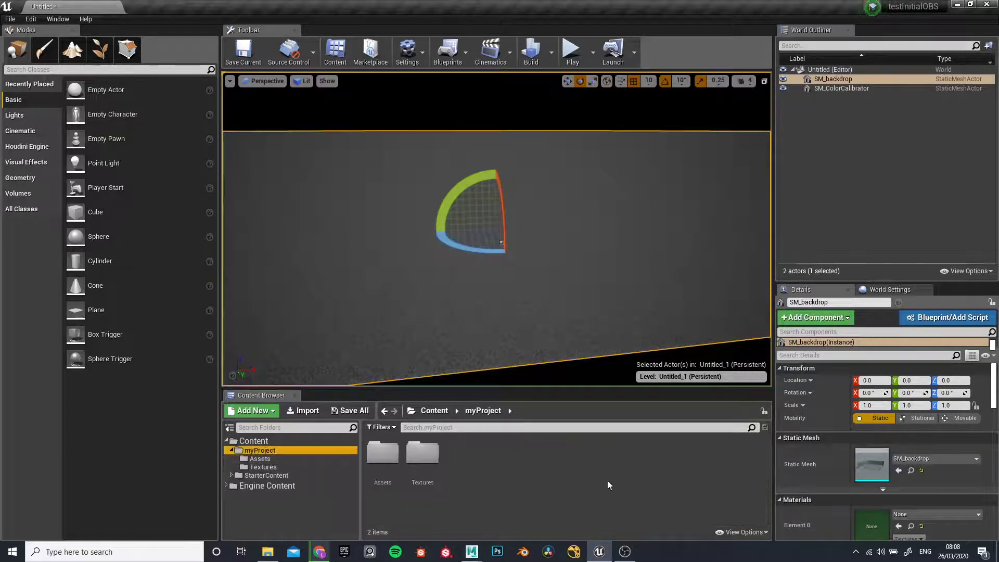
- Reset SM_ColorCalibrator's location to the origin and raise it to 40 on the Z axis
click(832, 88)
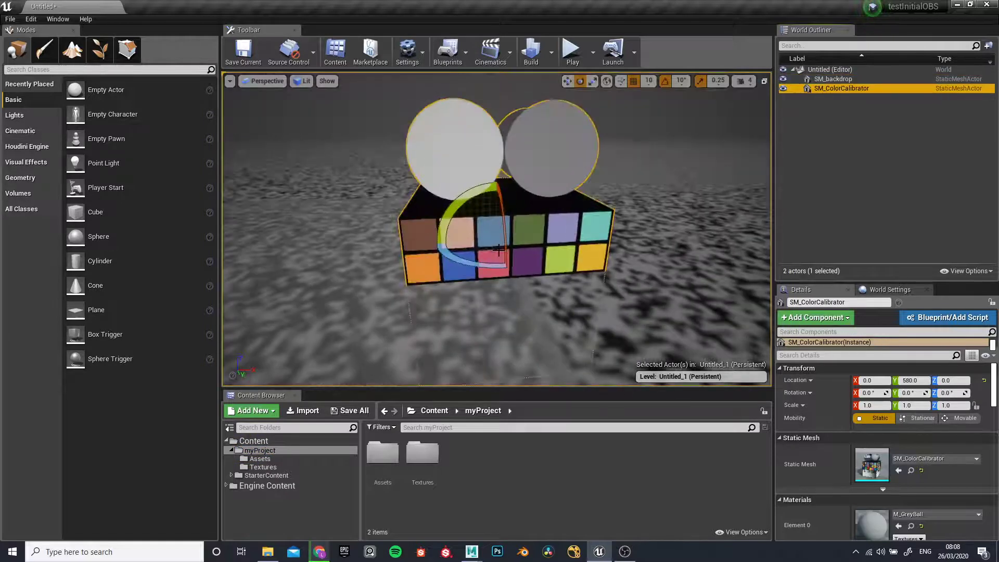
click(983, 380)
scroll(468, 252, down, 6)
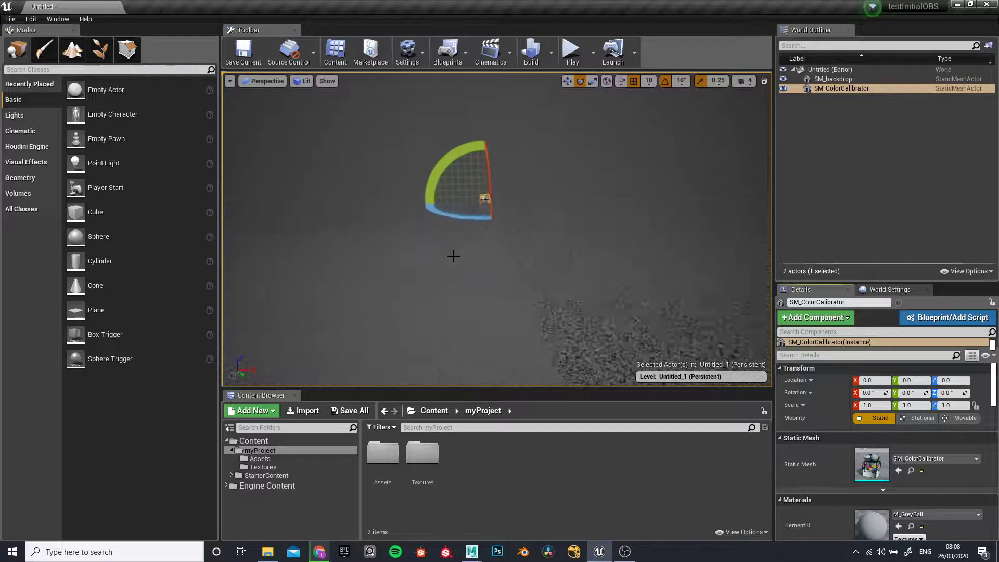
alt+drag(469, 252, 492, 252)
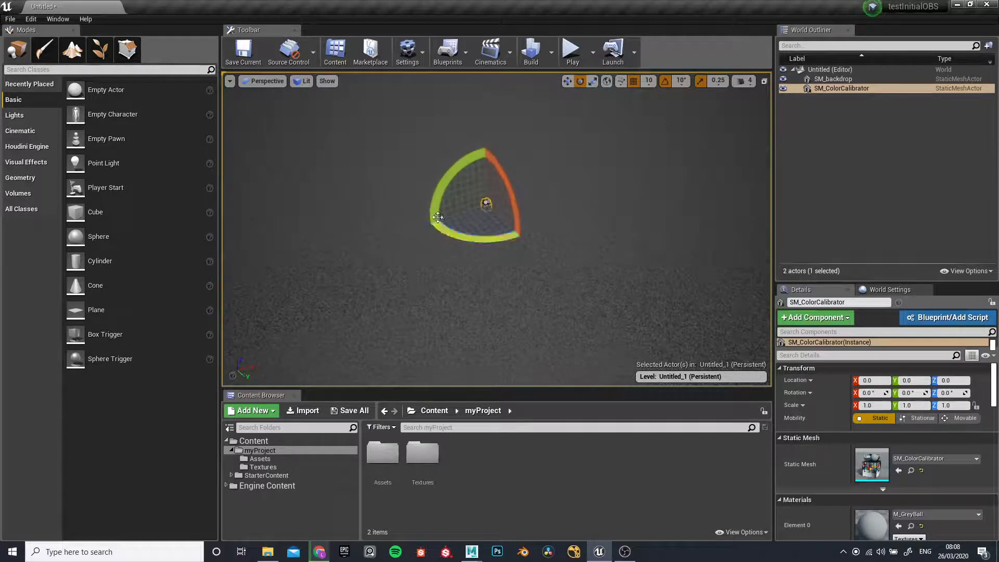
key(w)
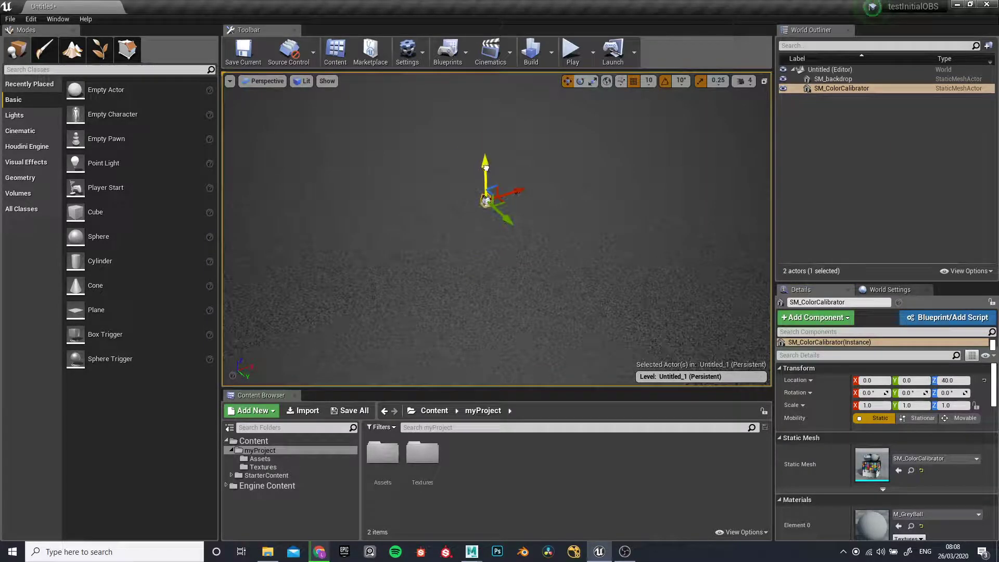
- Examine the color calibrator's spheres and color chart against the backdrop from several angles and distances
key(f)
scroll(486, 169, down, 5)
alt+drag(485, 169, 444, 294)
scroll(558, 288, up, 5)
alt+drag(610, 296, 468, 234)
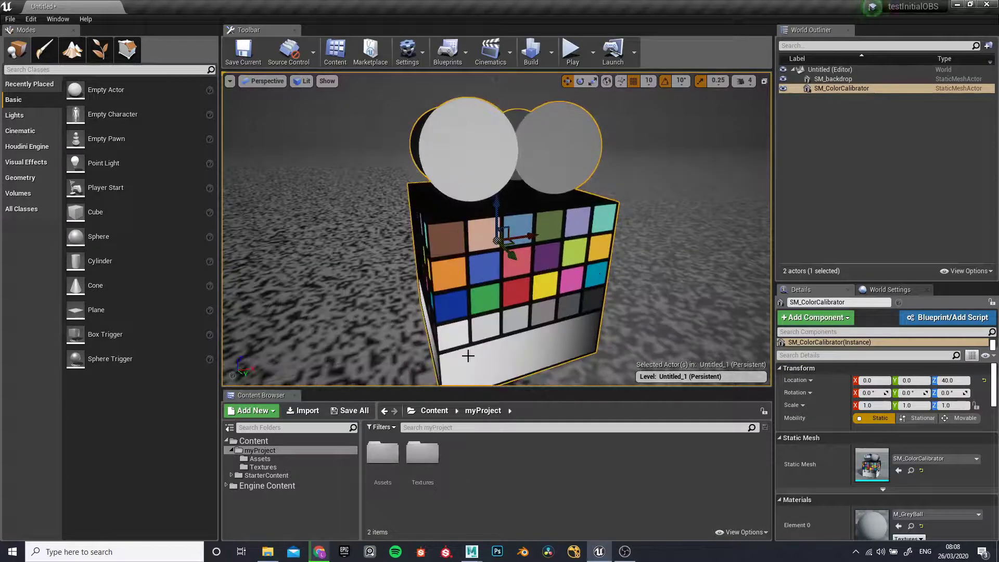
scroll(669, 293, down, 5)
alt+drag(651, 298, 547, 277)
scroll(569, 298, up, 3)
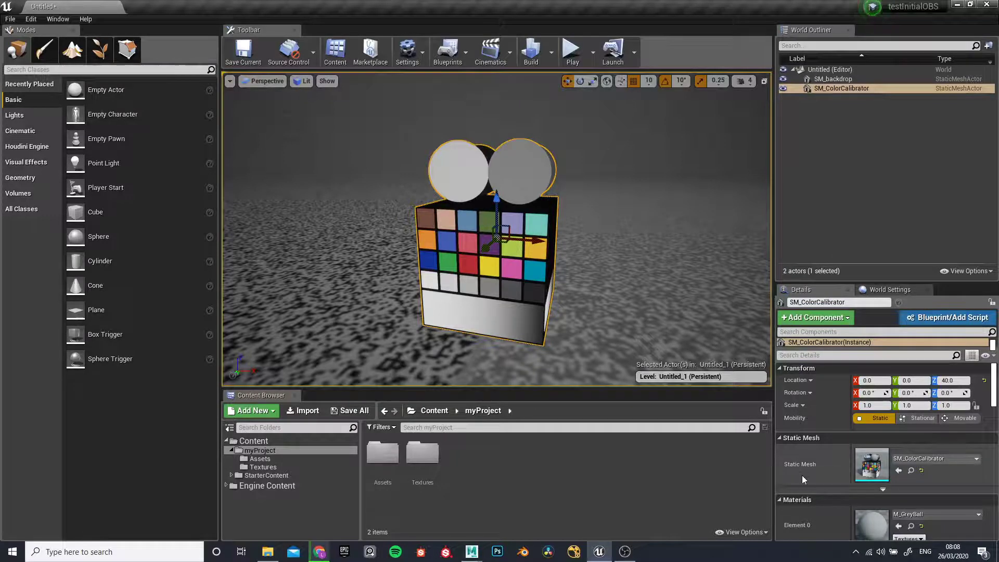
- Copy the M_GreyBall material from SM_ColorCalibrator's Element 0 and paste it into SM_backdrop's Element 0 material slot
scroll(805, 478, down, 5)
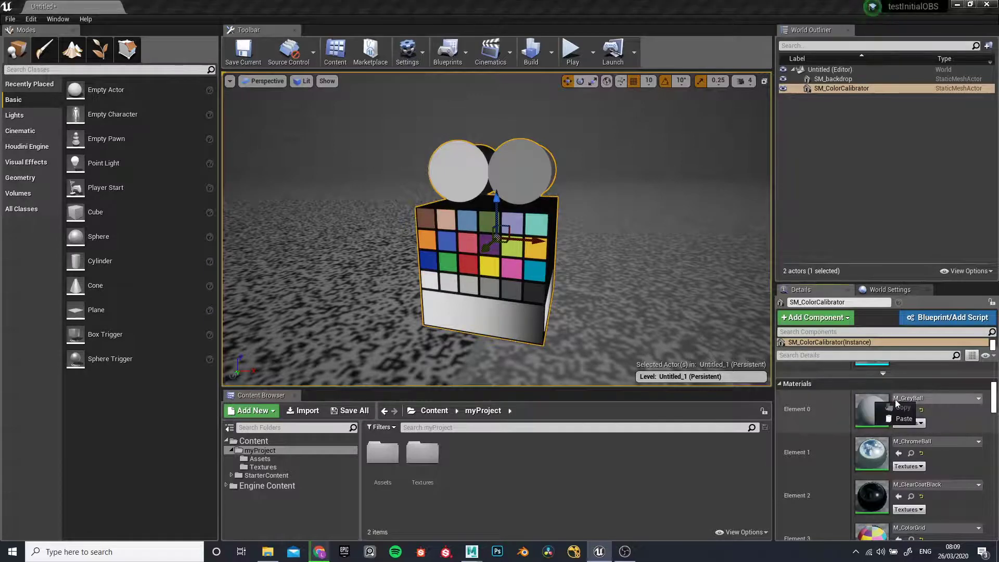
click(919, 400)
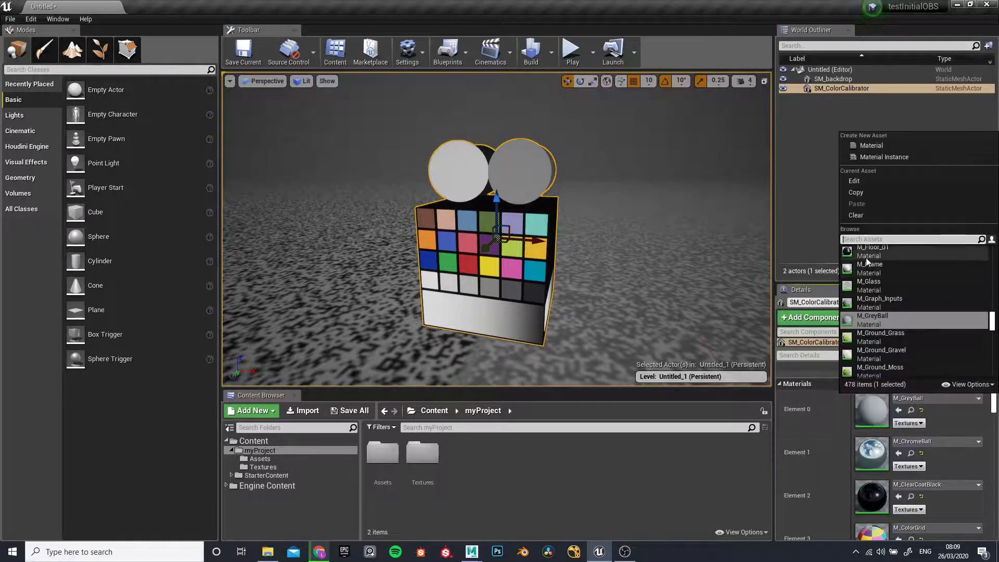
click(704, 200)
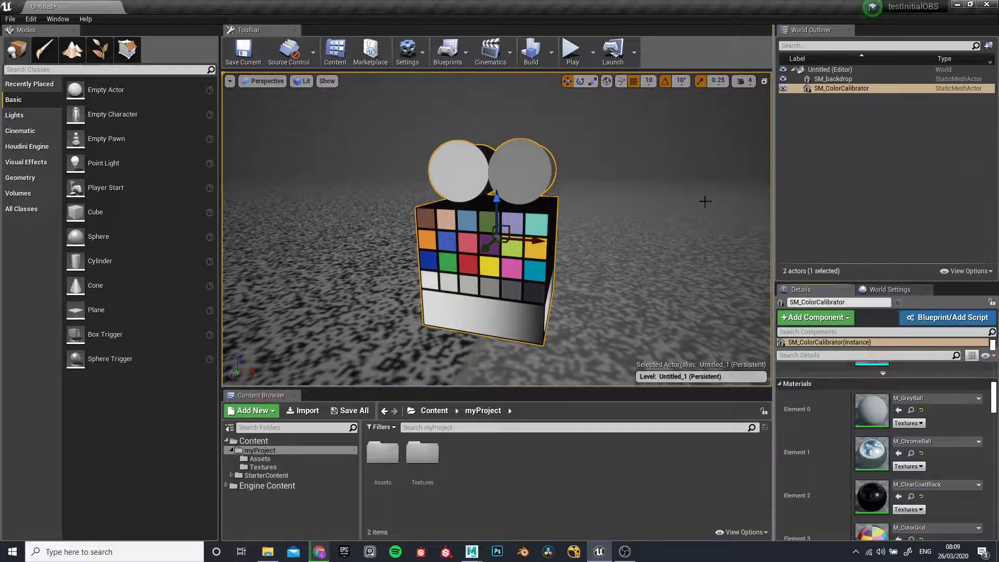
click(692, 192)
scroll(880, 450, up, 3)
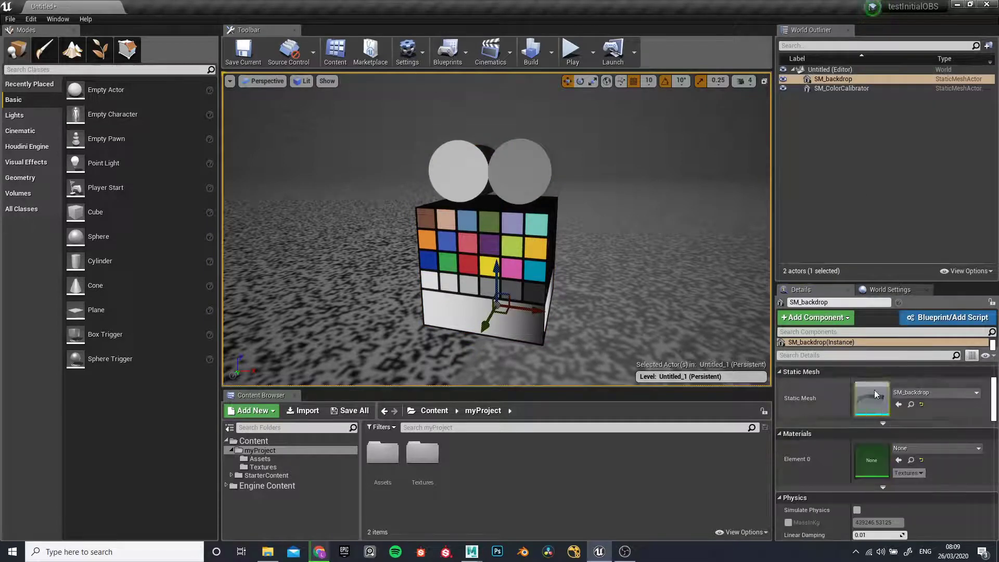
click(896, 449)
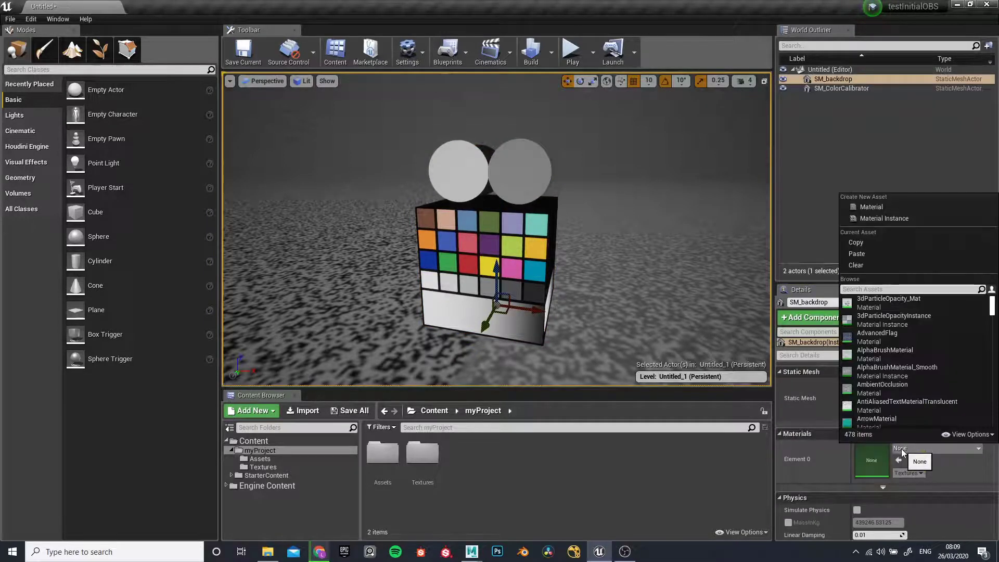
click(864, 259)
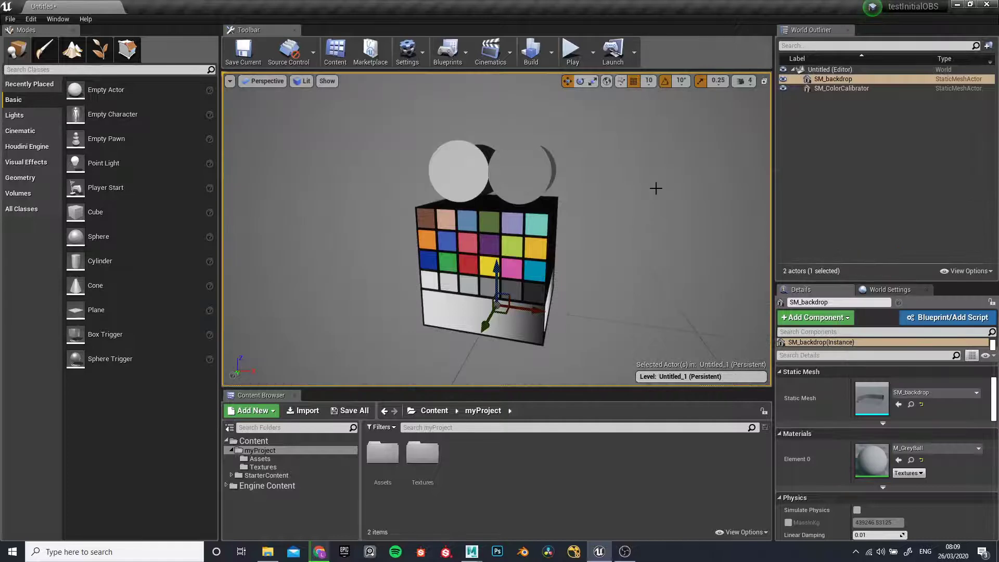
- Add a Directional Light to the level beside the color calibrator
key(f)
scroll(495, 208, up, 15)
scroll(438, 221, down, 5)
alt+drag(379, 250, 463, 261)
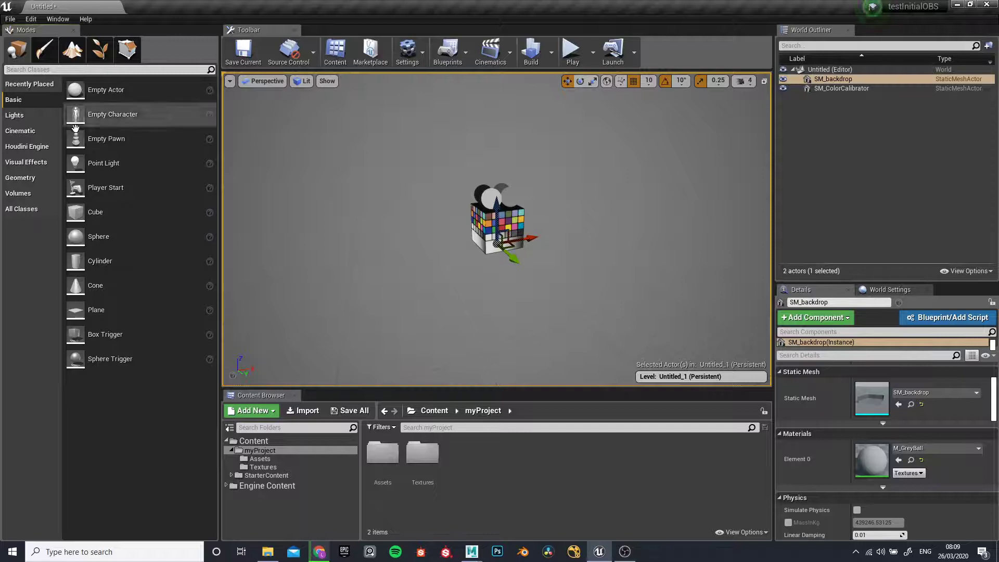
click(16, 115)
drag(112, 89, 521, 224)
scroll(493, 217, down, 12)
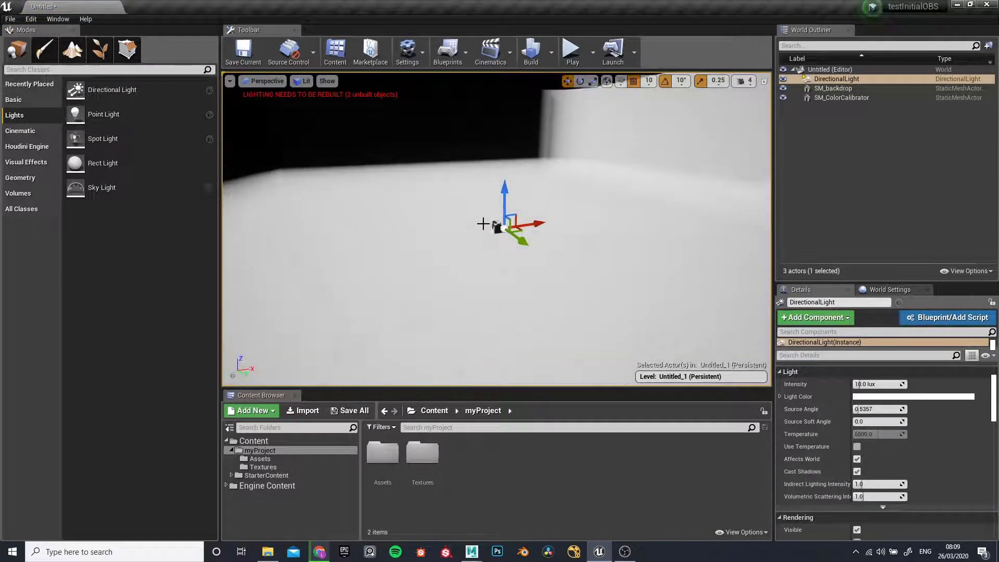
scroll(496, 215, up, 10)
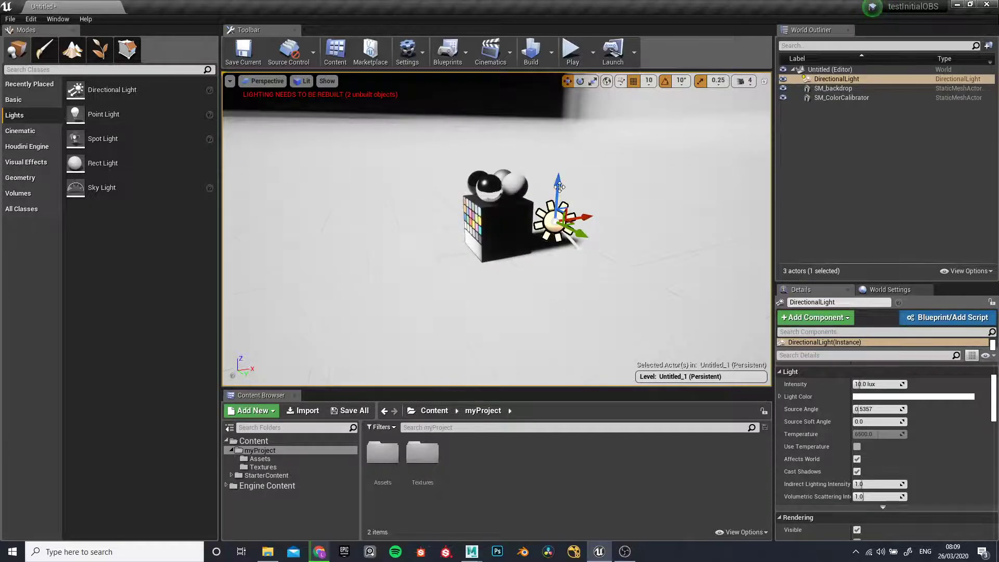
- Raise the Directional Light to 120 on the Z axis and rotate it to about -90° around Z
drag(555, 166, 560, 109)
alt+drag(473, 291, 422, 330)
alt+drag(531, 202, 529, 176)
key(e)
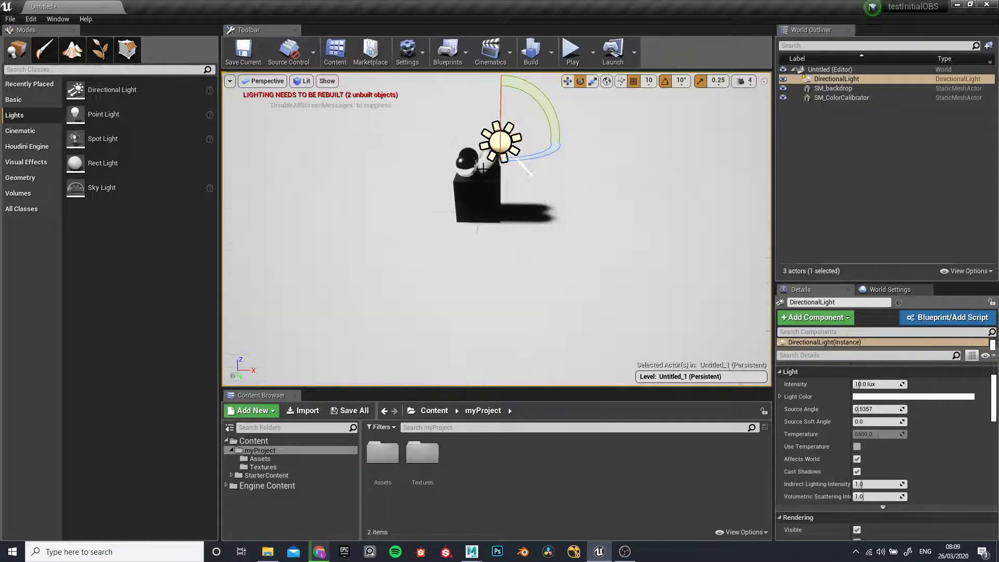
drag(523, 157, 565, 157)
alt+drag(446, 214, 522, 213)
scroll(478, 239, down, 2)
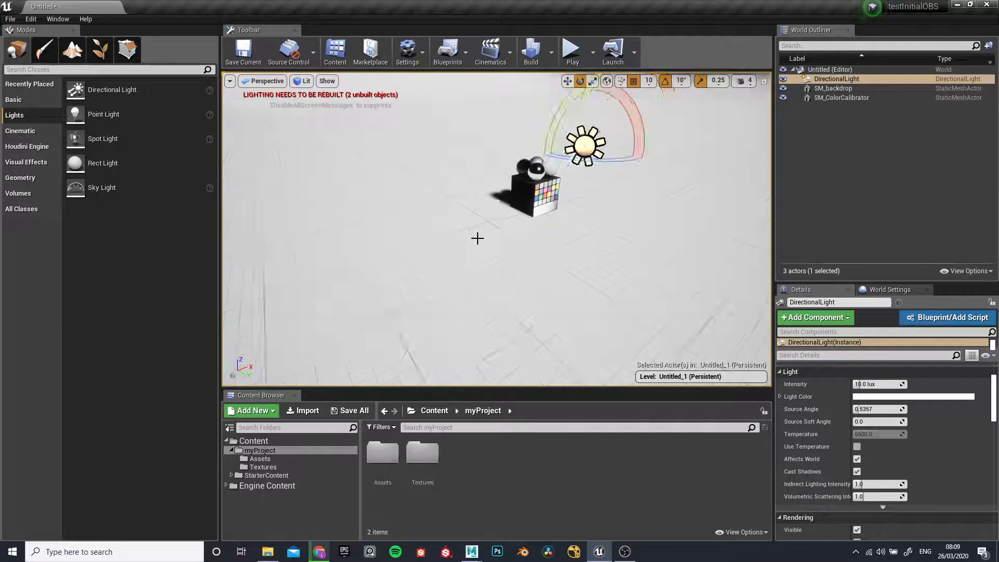
scroll(477, 238, down, 6)
mouse_move(469, 241)
alt+mouse_down()
mouse_move(453, 182)
mouse_move(385, 180)
mouse_move(494, 224)
mouse_move(552, 219)
mouse_move(473, 222)
alt+mouse_up()
scroll(504, 223, up, 5)
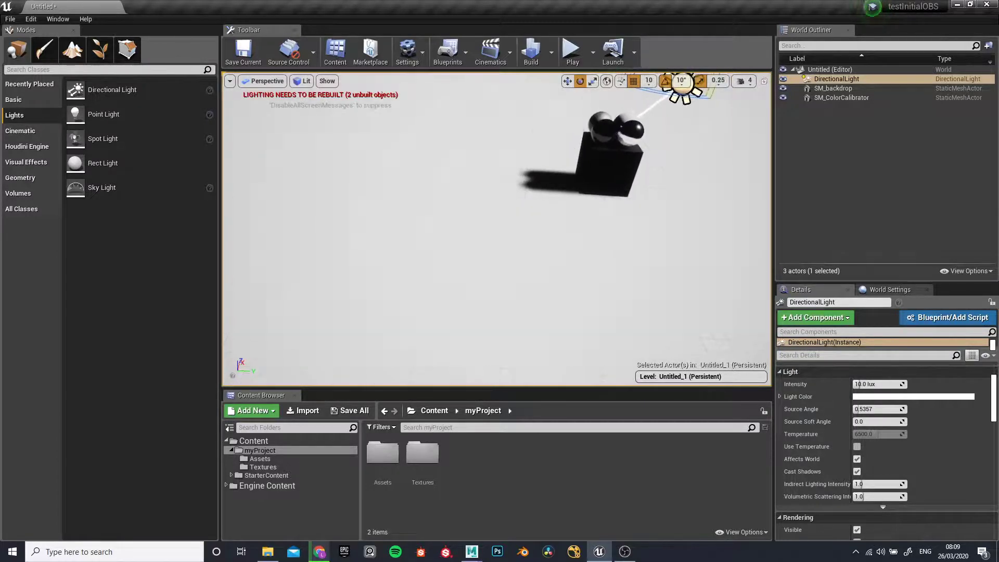
- Search the Engine Content for "SM_" and place the SM_SkySphere mesh in the level
click(267, 486)
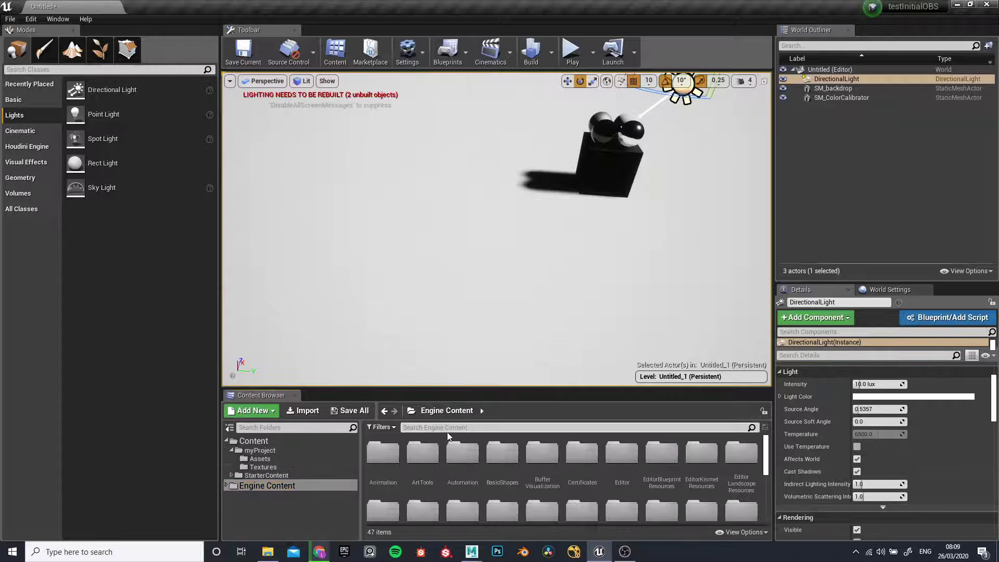
click(466, 426)
text(SM_)
scroll(519, 470, down, 3)
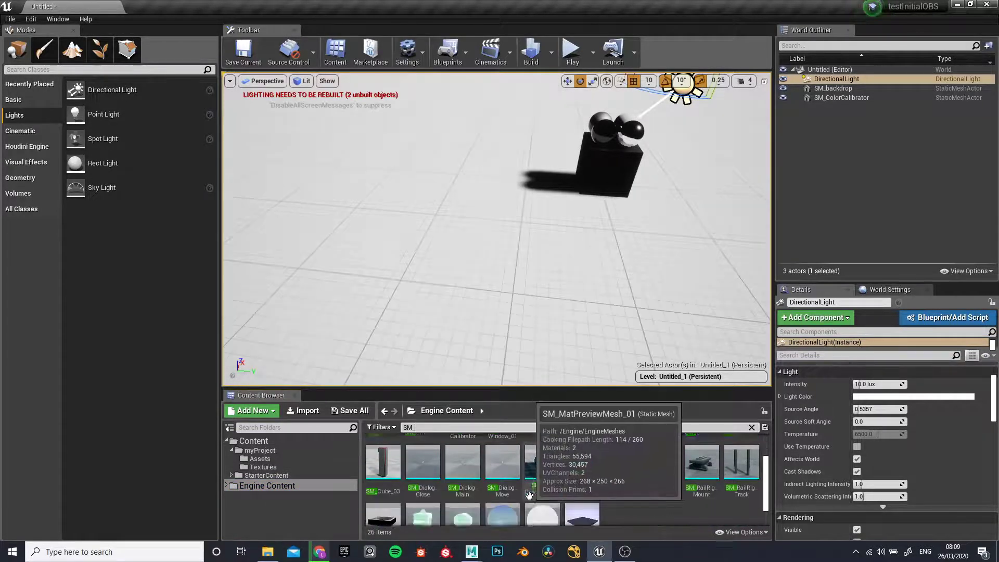
scroll(529, 494, down, 1)
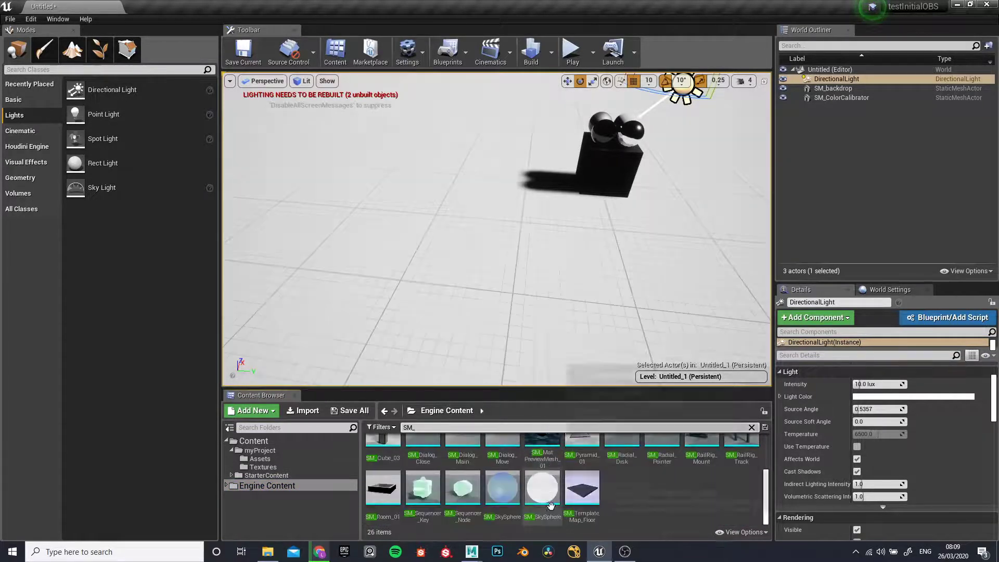
click(495, 496)
drag(599, 224, 590, 224)
- Examine the sky sphere around the backdrop from a distance and back at the color calibrator
scroll(572, 219, down, 15)
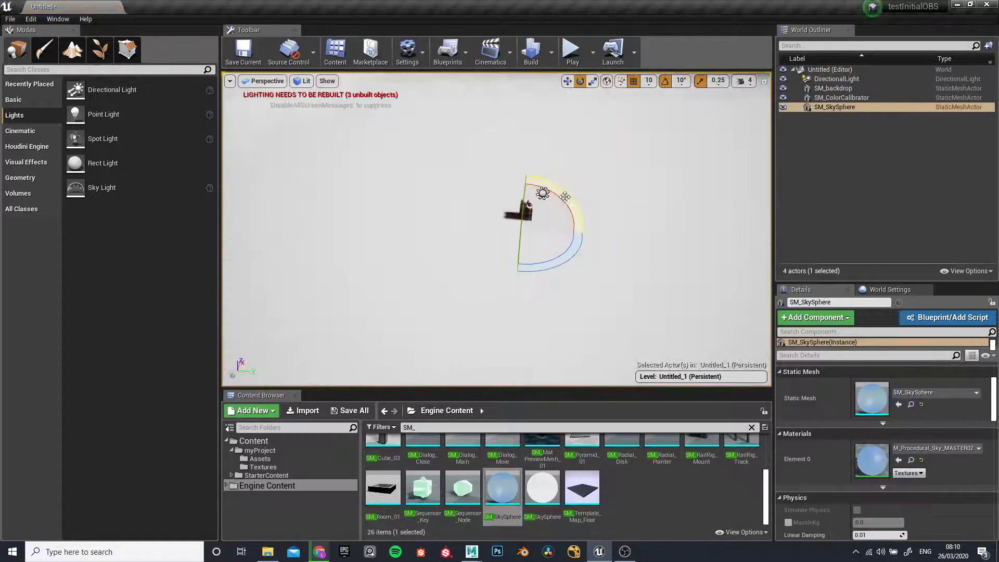
scroll(503, 227, down, 3)
alt+drag(437, 275, 410, 265)
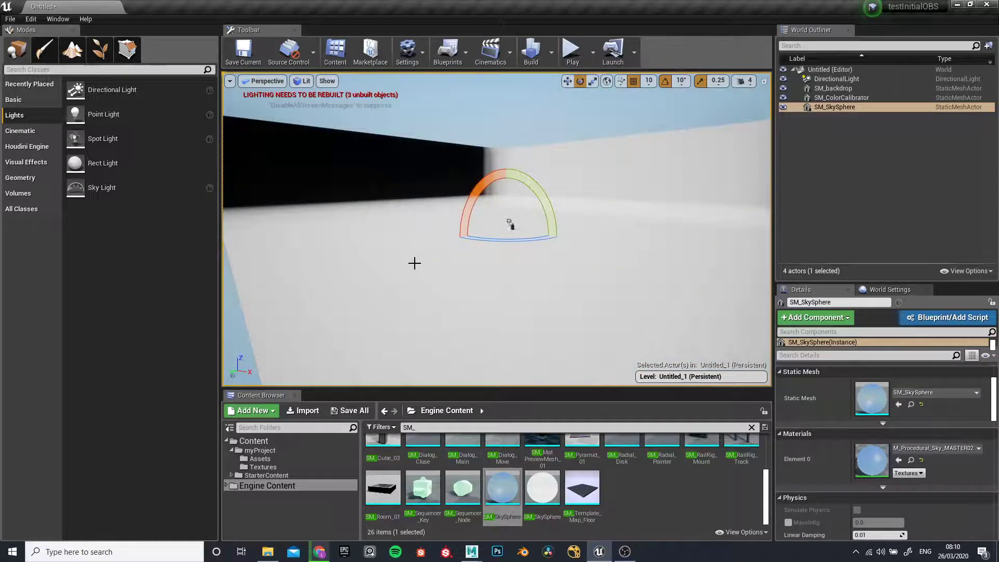
scroll(510, 222, up, 6)
scroll(515, 218, up, 8)
alt+drag(522, 212, 479, 257)
right_drag(479, 257, 541, 260)
scroll(472, 261, up, 1)
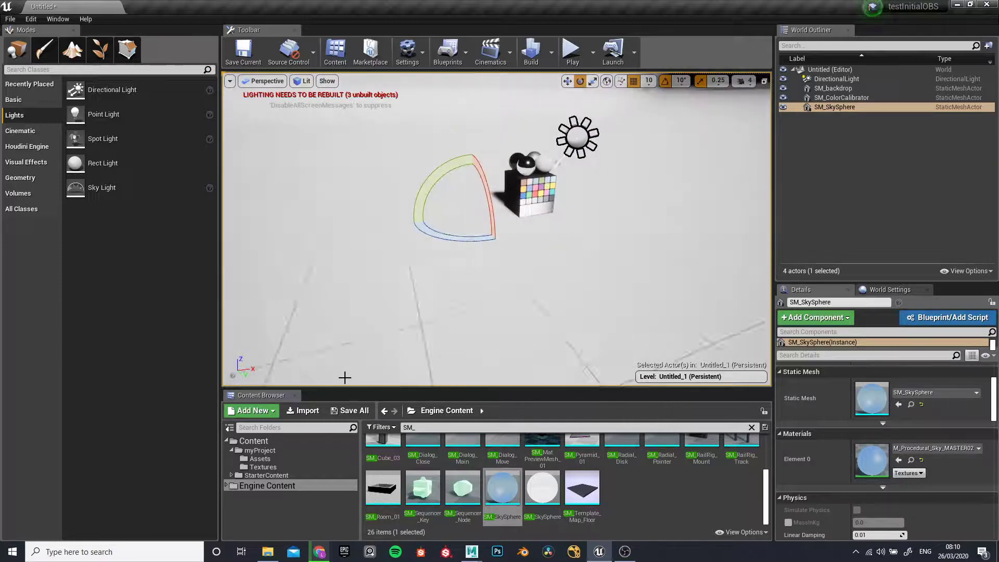
- Open SM_SkySphere's M_Procedural_Sky_MASTER02 material, inspect its node graph and close it
click(835, 106)
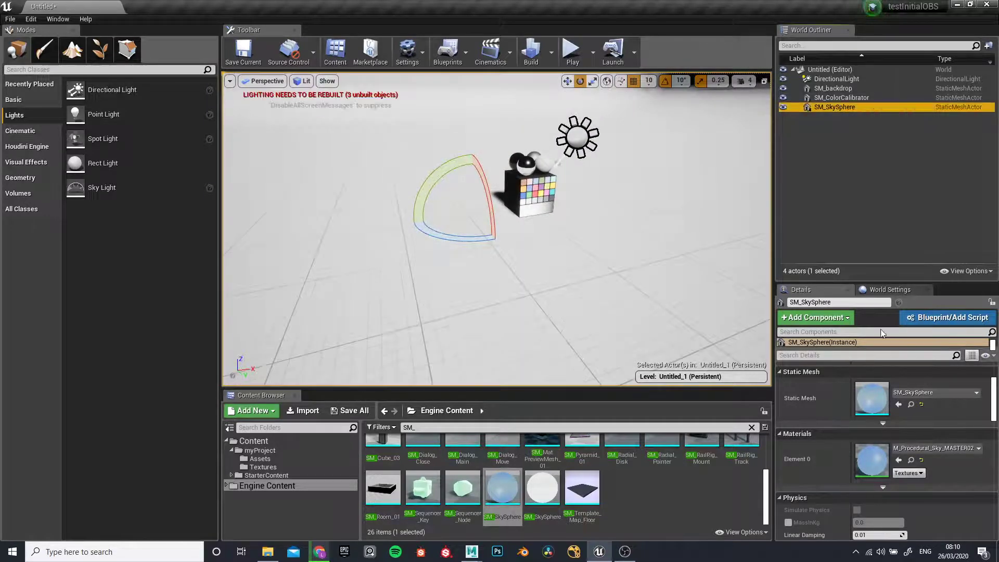
double_click(875, 455)
scroll(559, 213, down, 12)
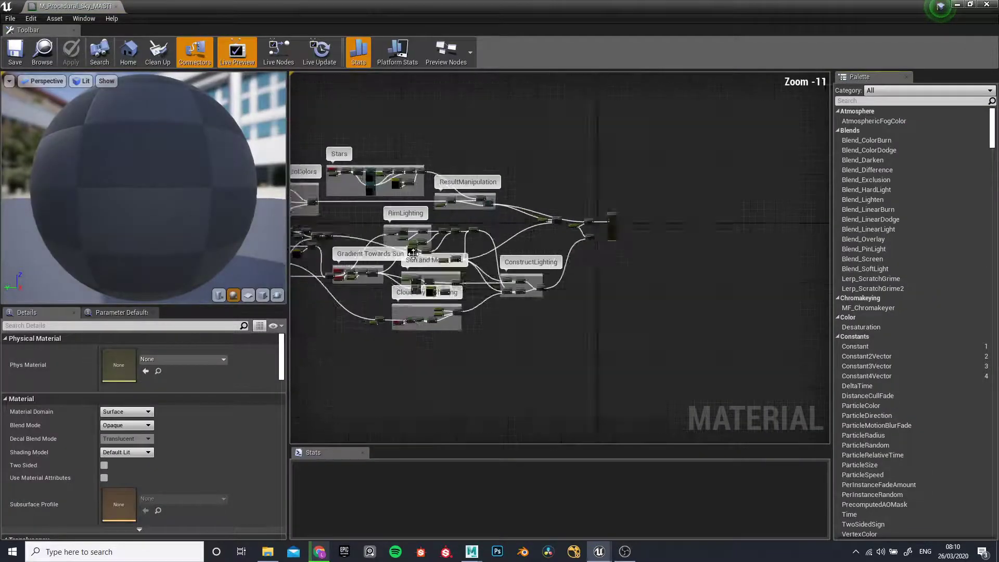
scroll(313, 269, up, 7)
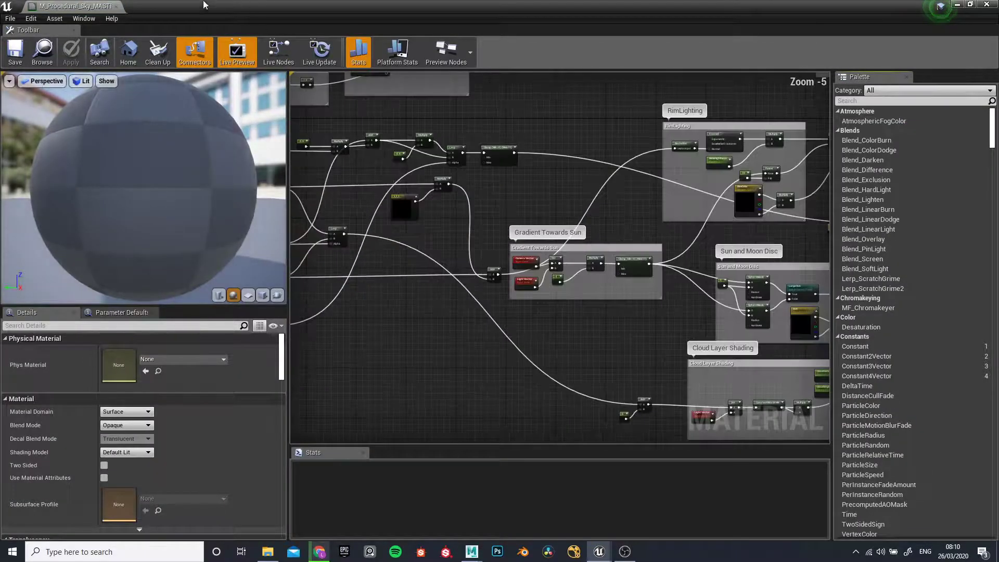
click(116, 8)
- Add a Sky Light to the level beside the color calibrator
scroll(542, 216, up, 5)
scroll(533, 216, down, 5)
alt+drag(523, 284, 462, 280)
scroll(500, 190, up, 3)
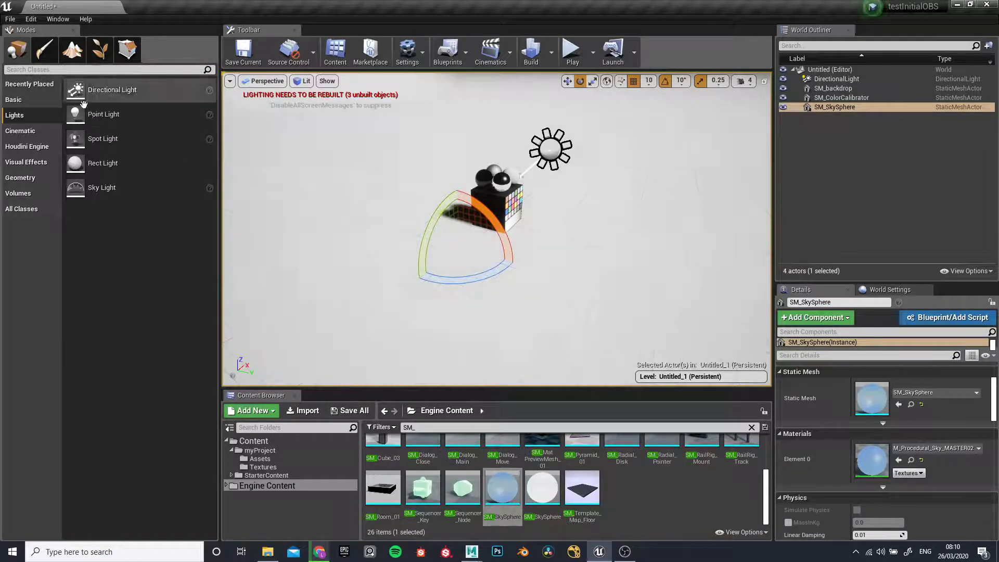
drag(105, 196, 551, 244)
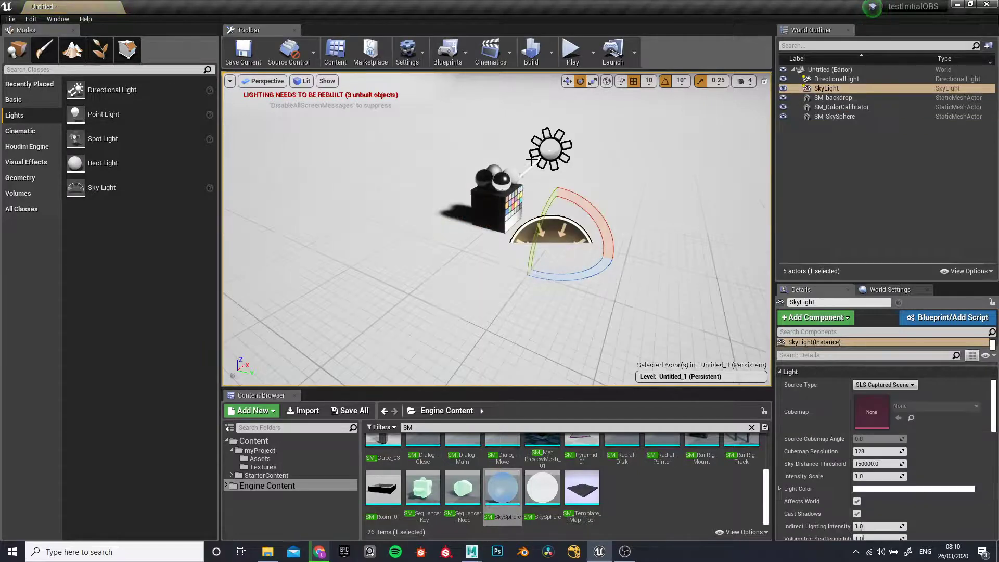
- Set the mobility of both the Directional Light and the Sky Light to Movable
click(551, 151)
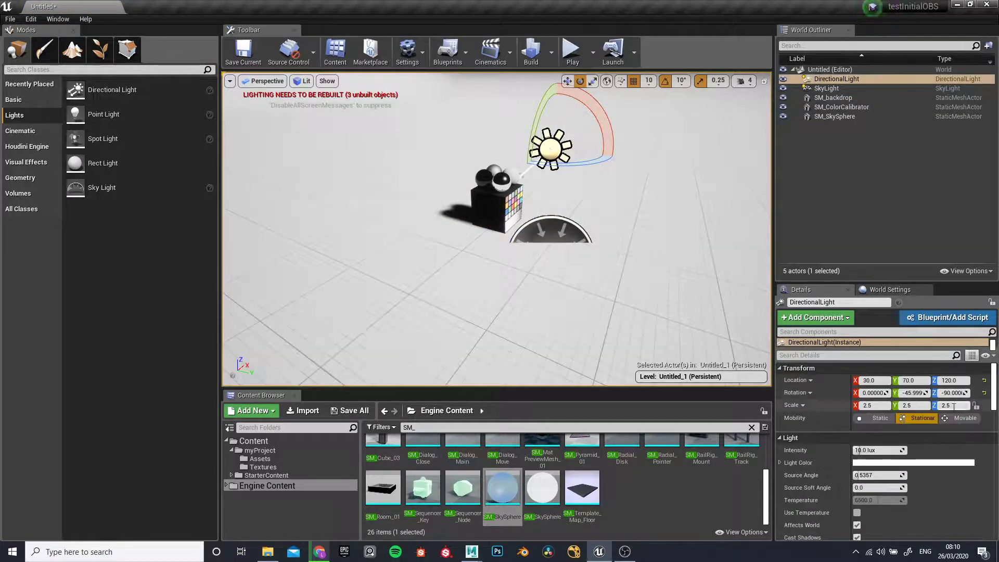
click(964, 418)
click(562, 226)
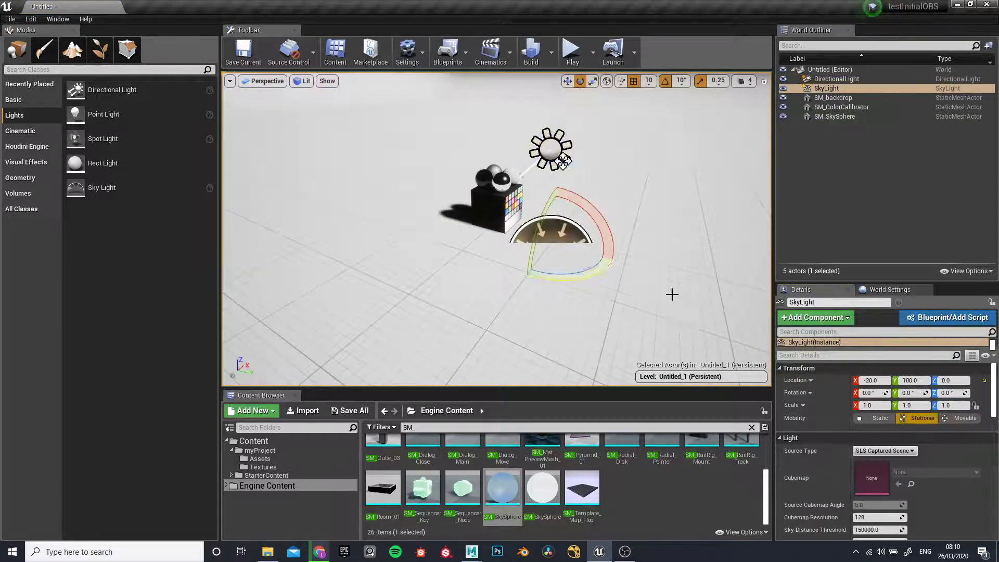
click(965, 418)
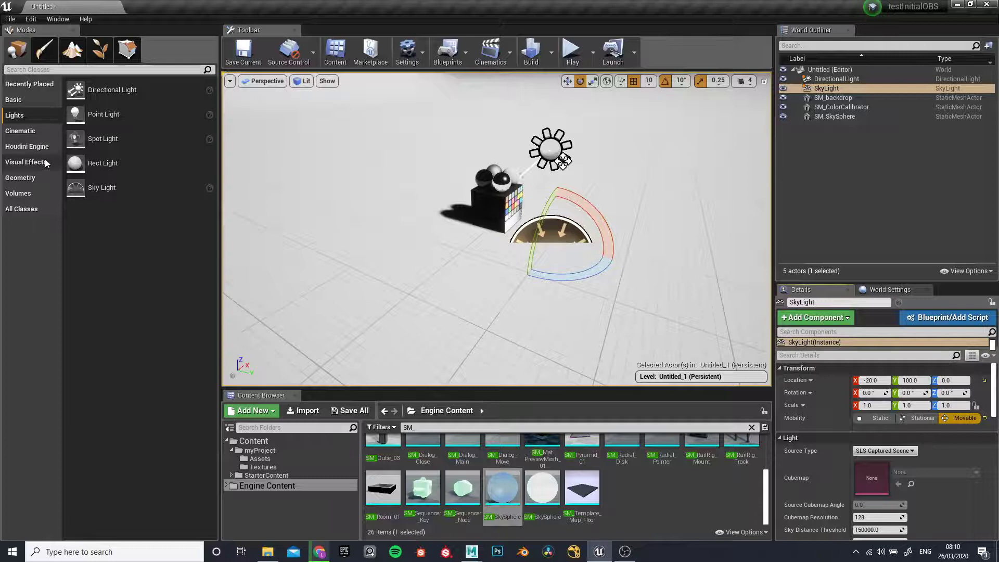
- Add a Post Process Volume to the level and position it at X 520, Y 0, Z 0
click(16, 163)
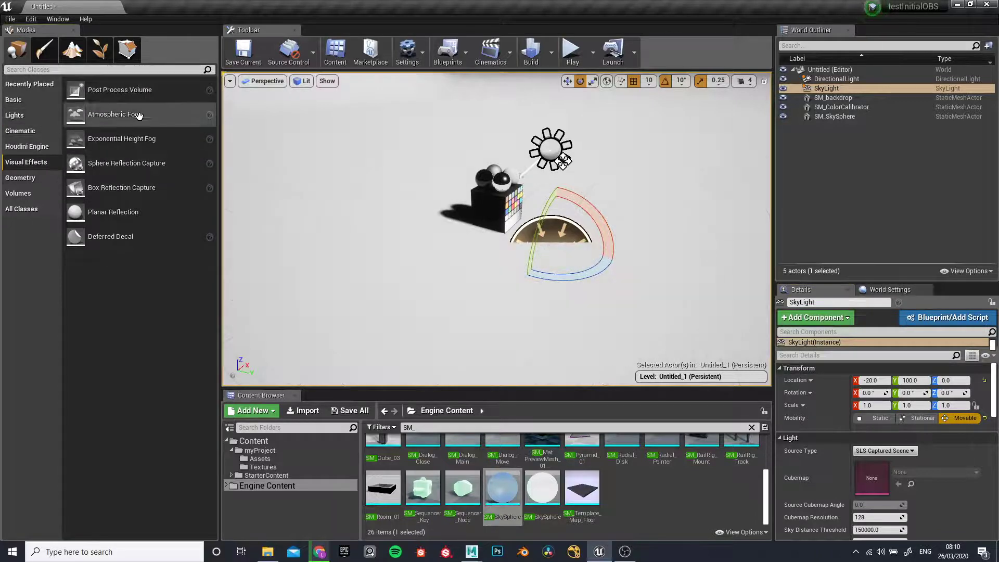
drag(115, 91, 614, 203)
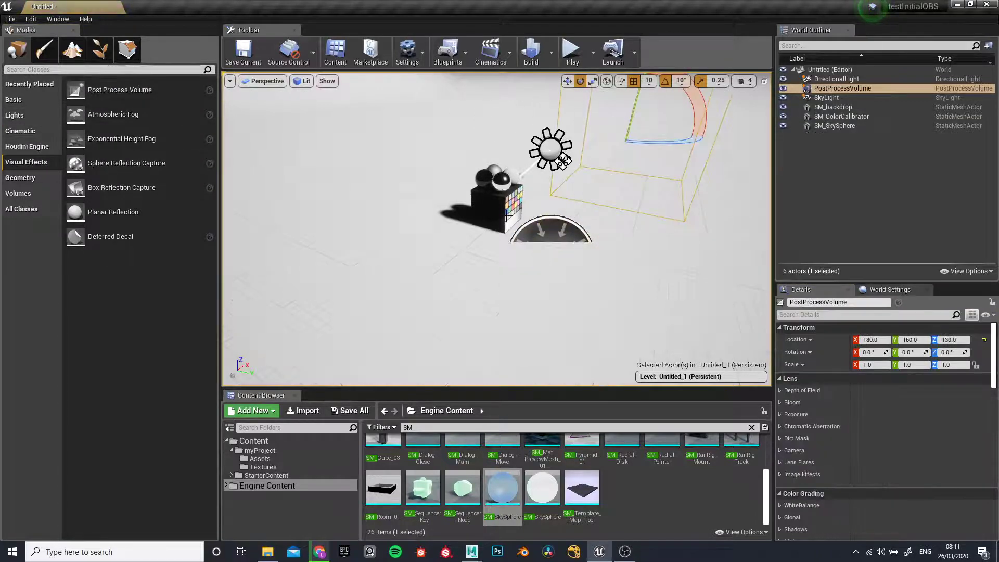
click(985, 341)
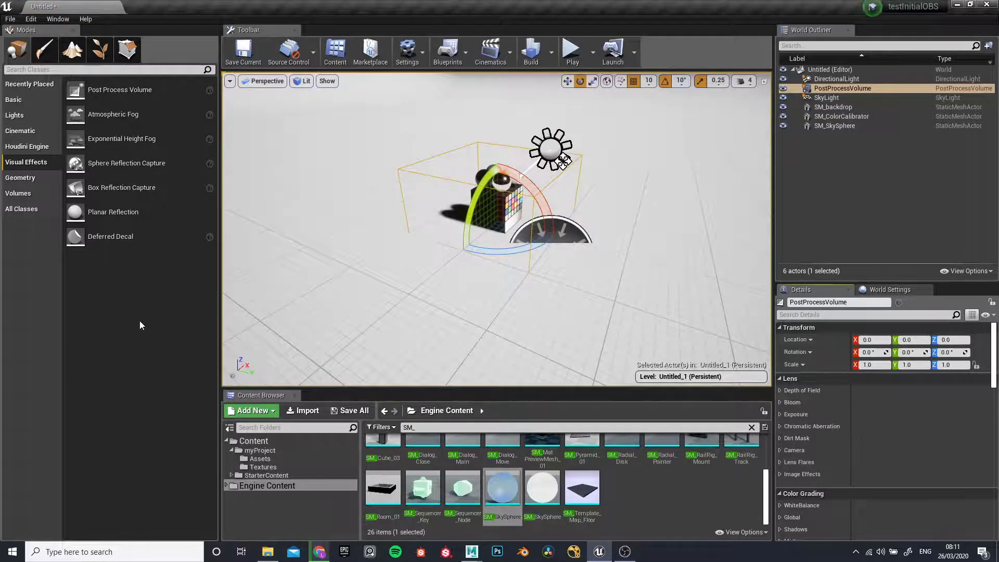
drag(567, 176, 597, 165)
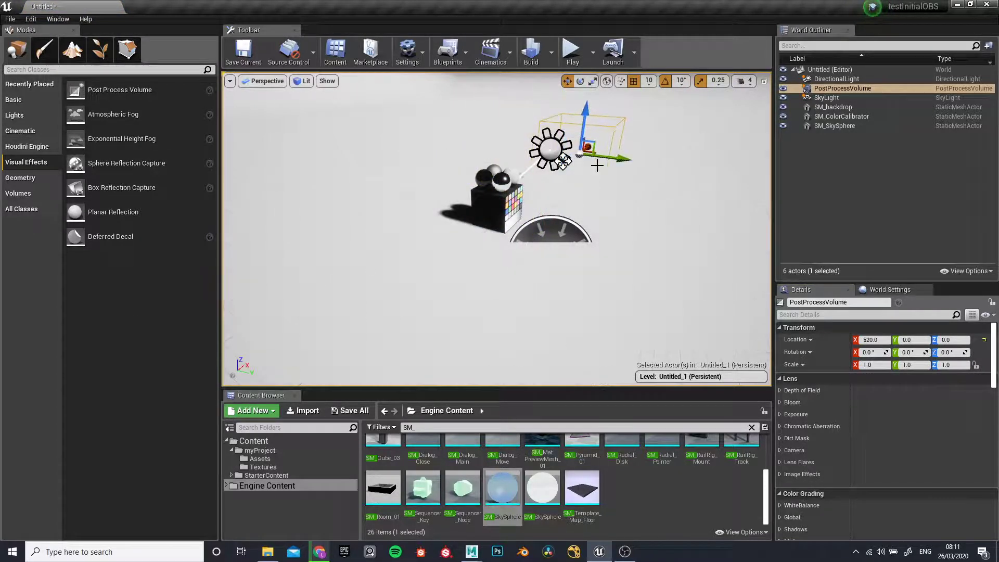
- Move the Sky Light to 380 and the Directional Light to 350 on the Y axis, away from the calibrator
click(566, 218)
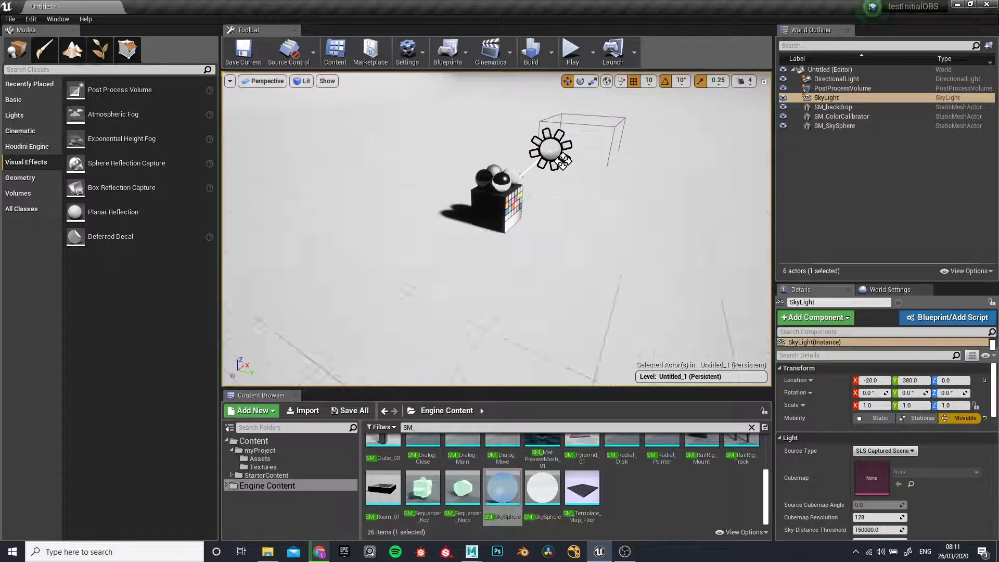
click(544, 151)
drag(584, 154, 769, 180)
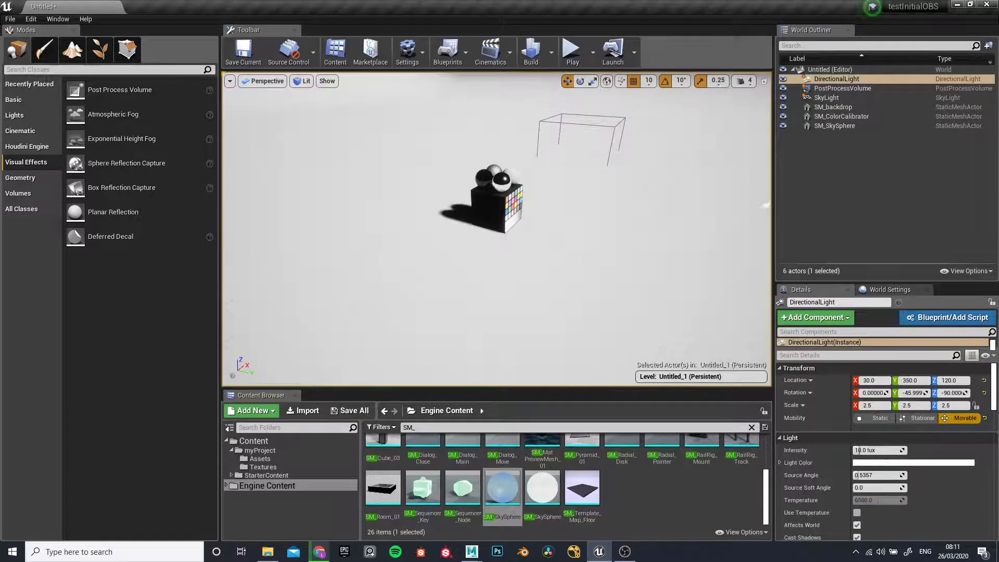
scroll(514, 191, down, 5)
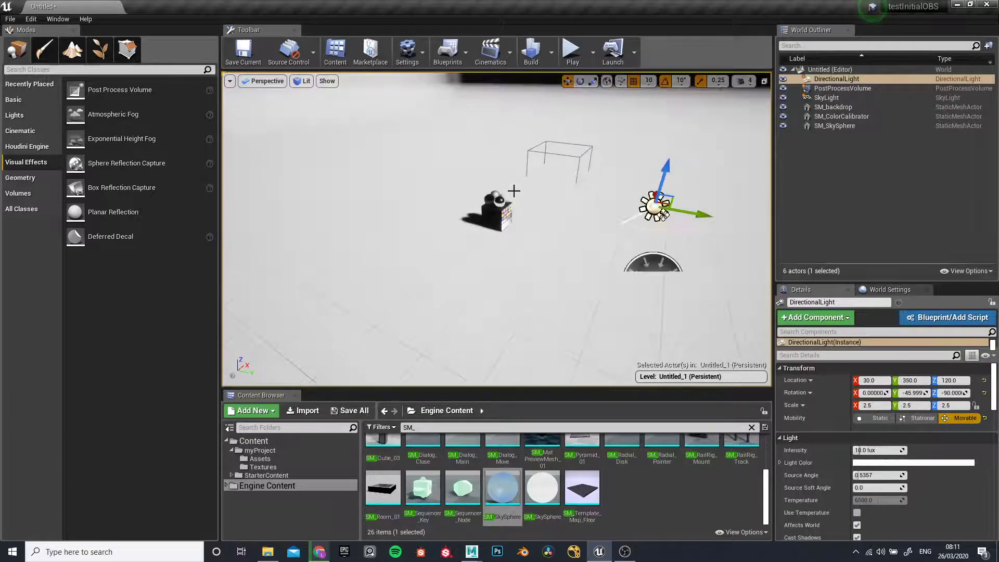
alt+drag(514, 191, 515, 281)
click(514, 281)
click(546, 209)
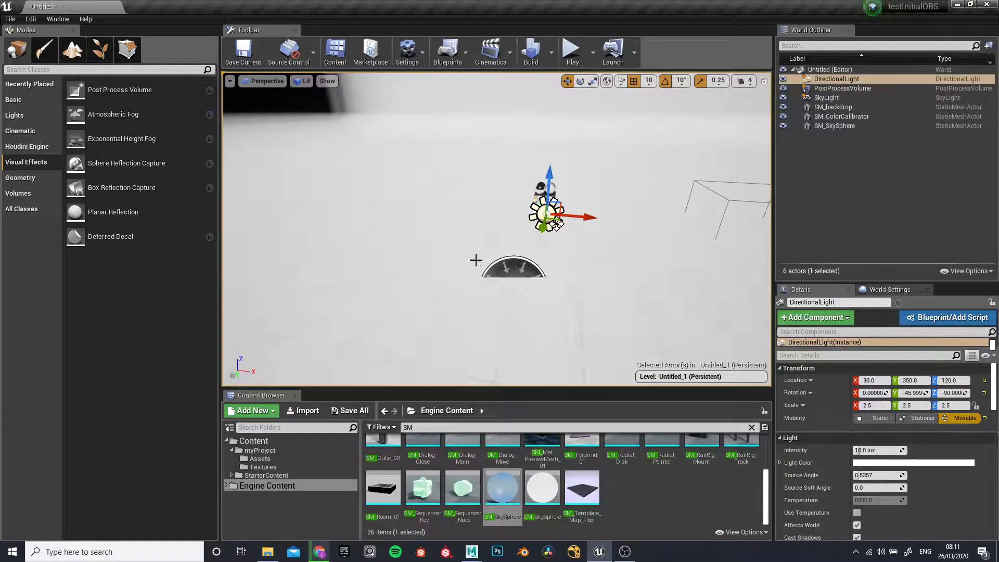
right_drag(475, 260, 414, 258)
right_drag(556, 253, 515, 251)
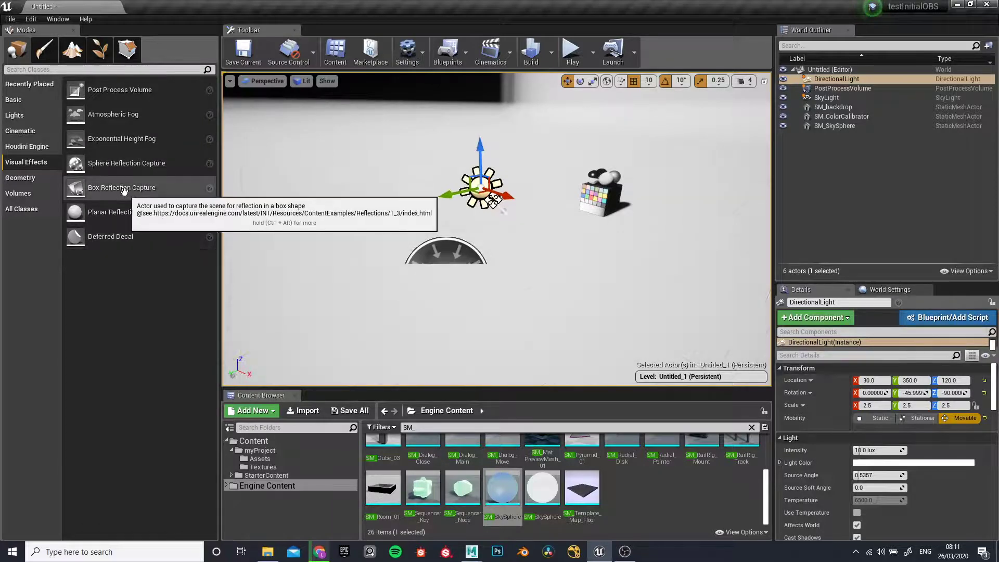
drag(130, 163, 367, 190)
drag(409, 222, 564, 219)
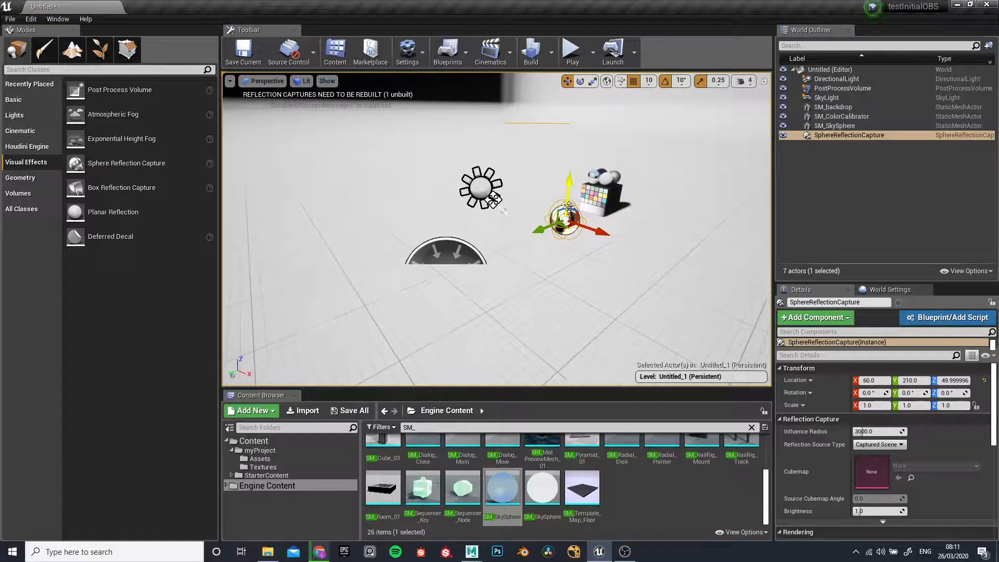
key(Delete)
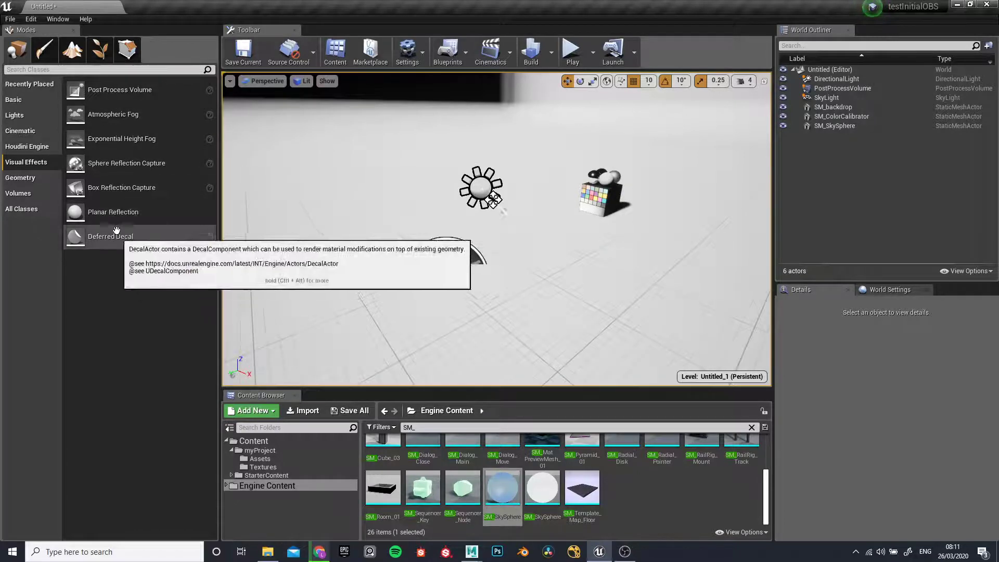
- Add a Sphere Reflection Capture near the color calibrator and set its Influence Radius to about 5963
drag(88, 163, 554, 218)
key(f)
scroll(436, 224, down, 10)
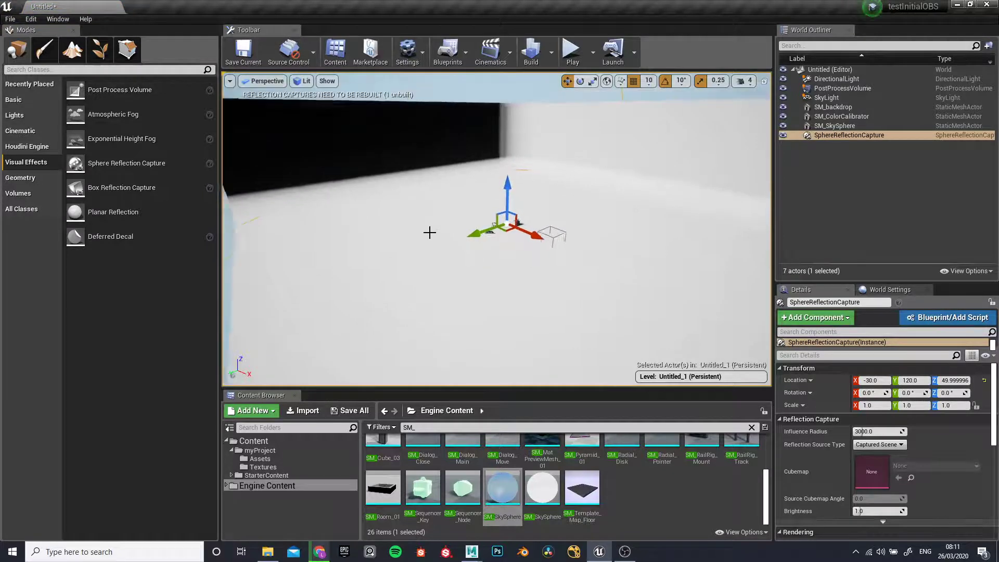
alt+drag(417, 270, 517, 293)
drag(854, 431, 869, 432)
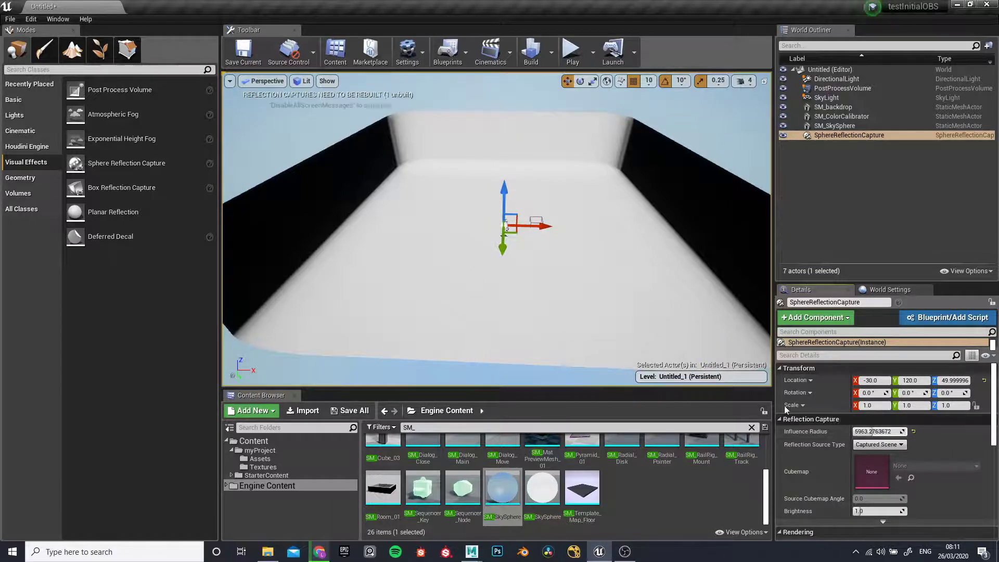
- Raise the Sky Light to 120 on the Z axis
scroll(493, 218, up, 10)
scroll(546, 214, up, 8)
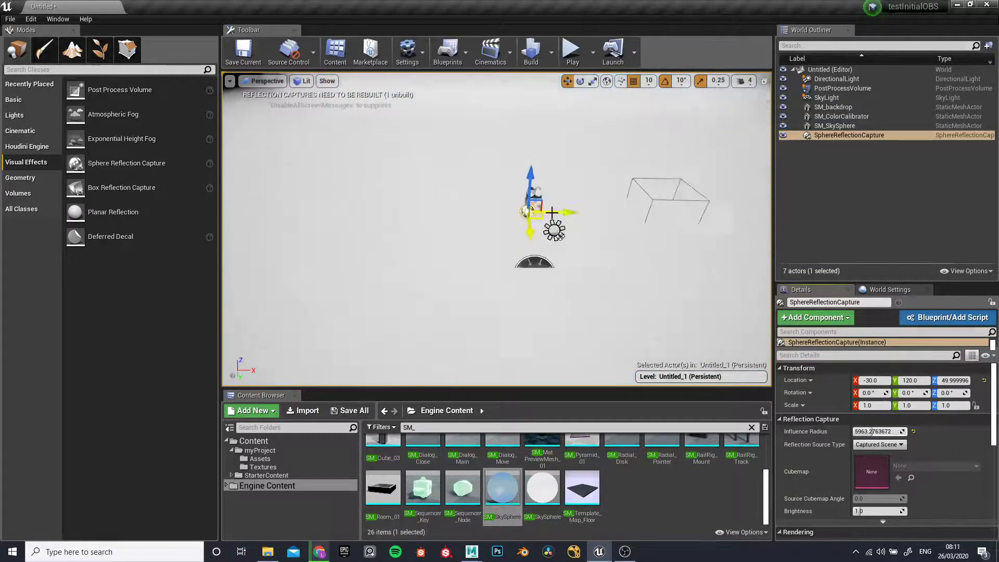
middle_drag(568, 189, 620, 156)
alt+drag(546, 208, 478, 199)
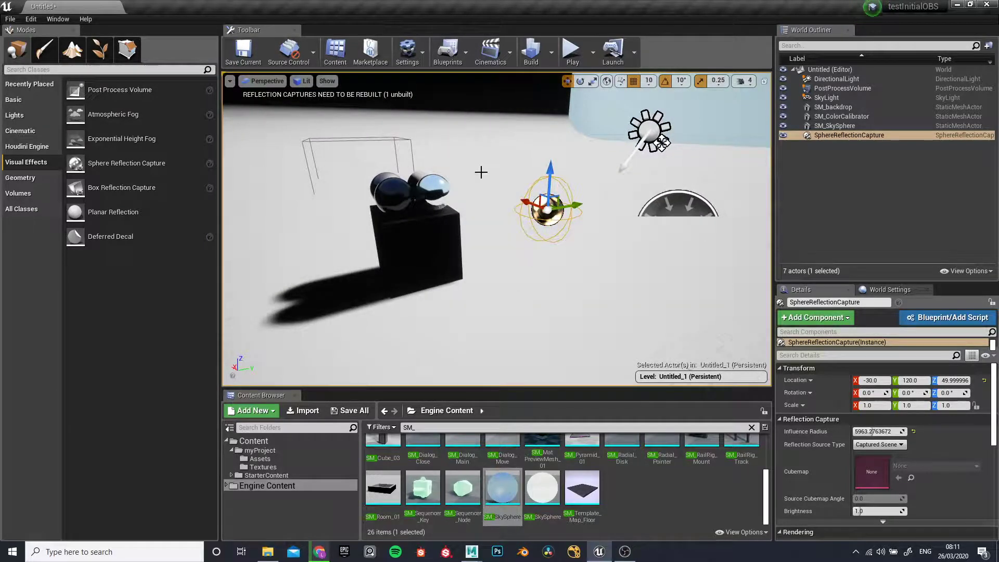
click(679, 206)
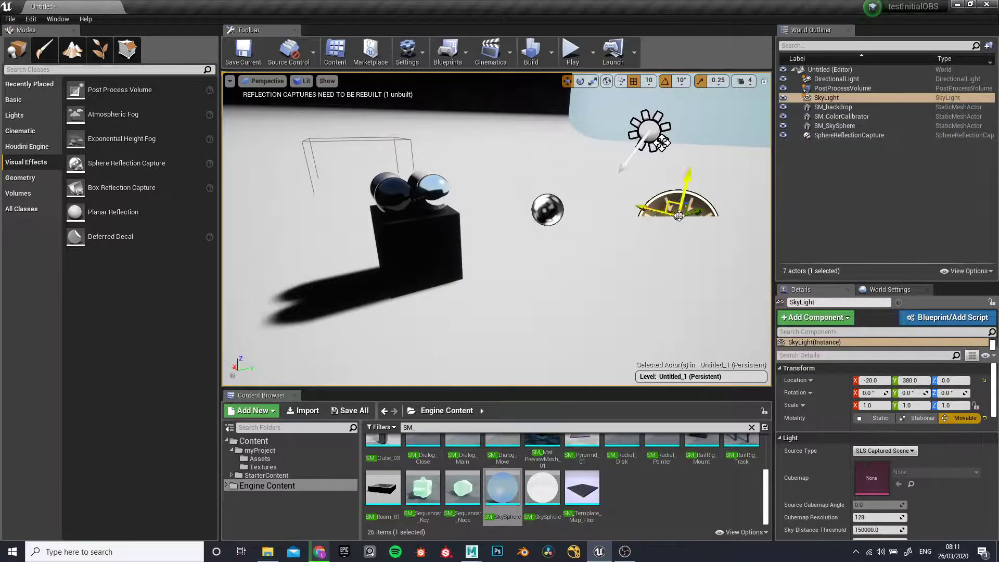
drag(689, 177, 698, 114)
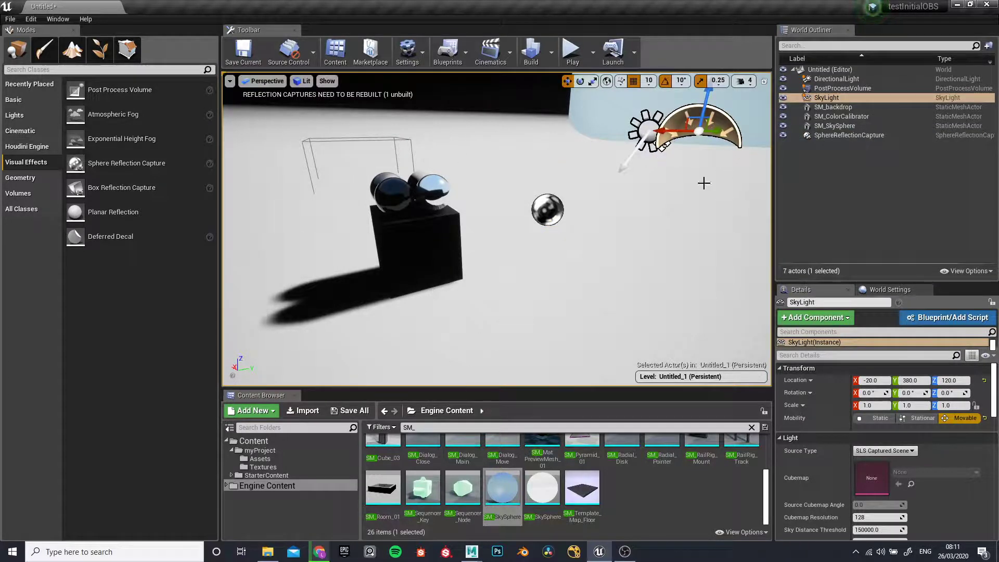